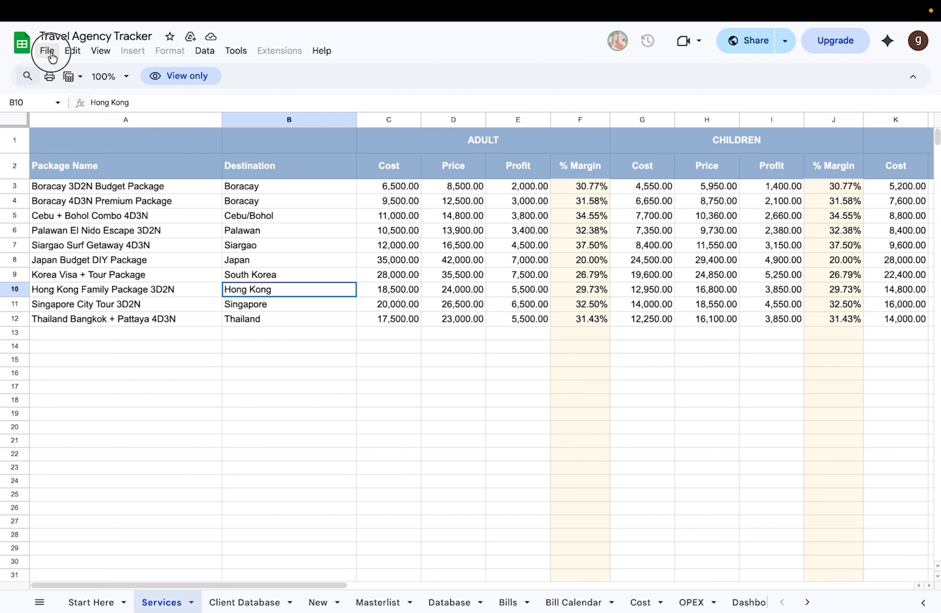
Step: Make a copy of the Travel Agency Tracker spreadsheet, keeping the suggested name and saving it in My Drive
{"action": "left_click", "coordinate": [47, 51]}
{"action": "left_click", "coordinate": [110, 143]}
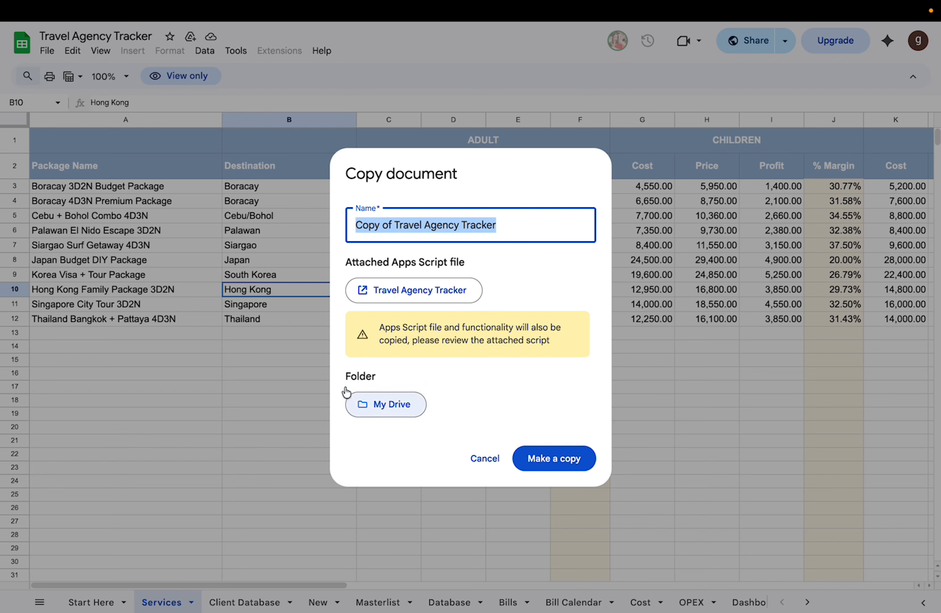
{"action": "left_click_drag", "start_coordinate": [337, 378], "coordinate": [430, 380]}
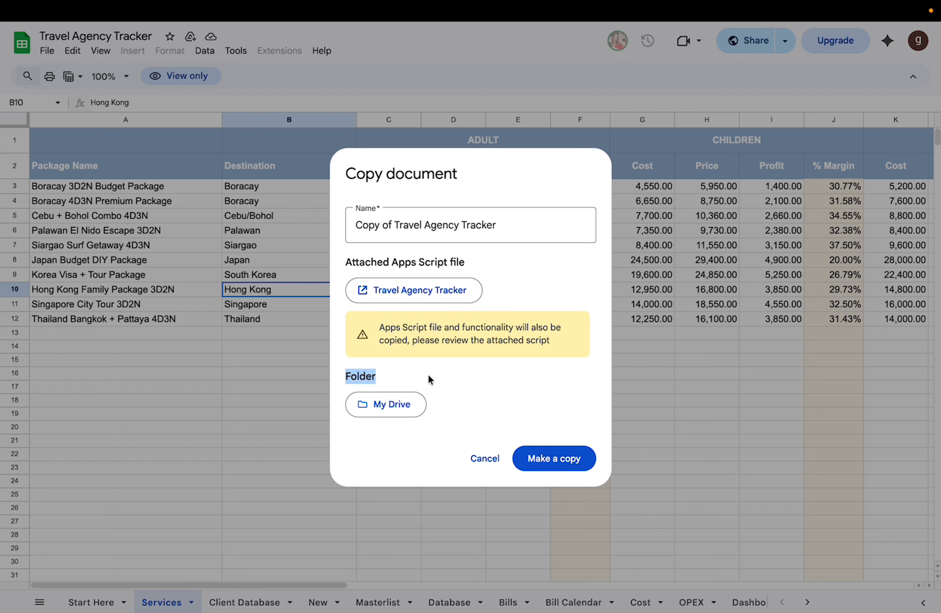
{"action": "left_click", "coordinate": [384, 406]}
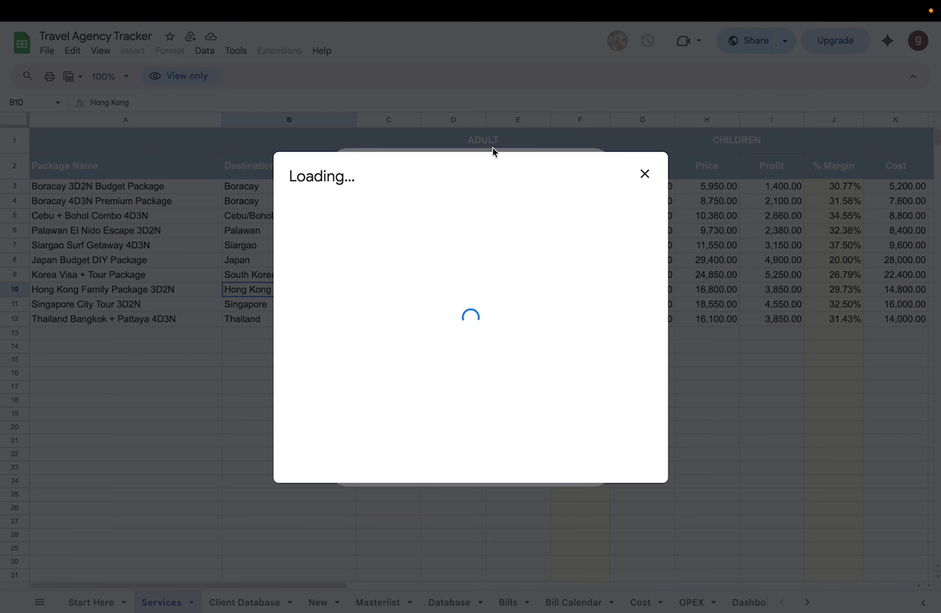
{"action": "left_click", "coordinate": [442, 173]}
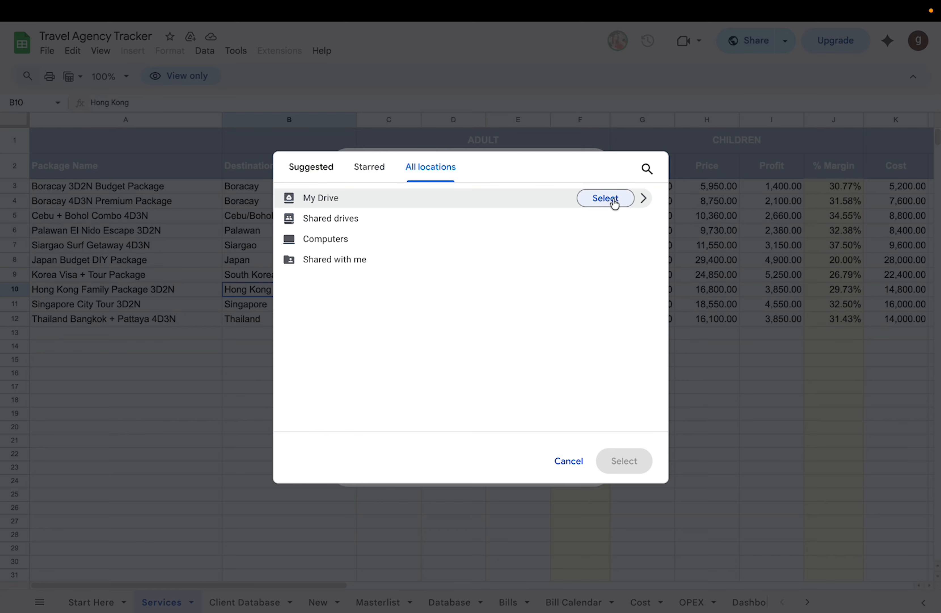
{"action": "left_click", "coordinate": [612, 202]}
{"action": "left_click", "coordinate": [554, 465]}
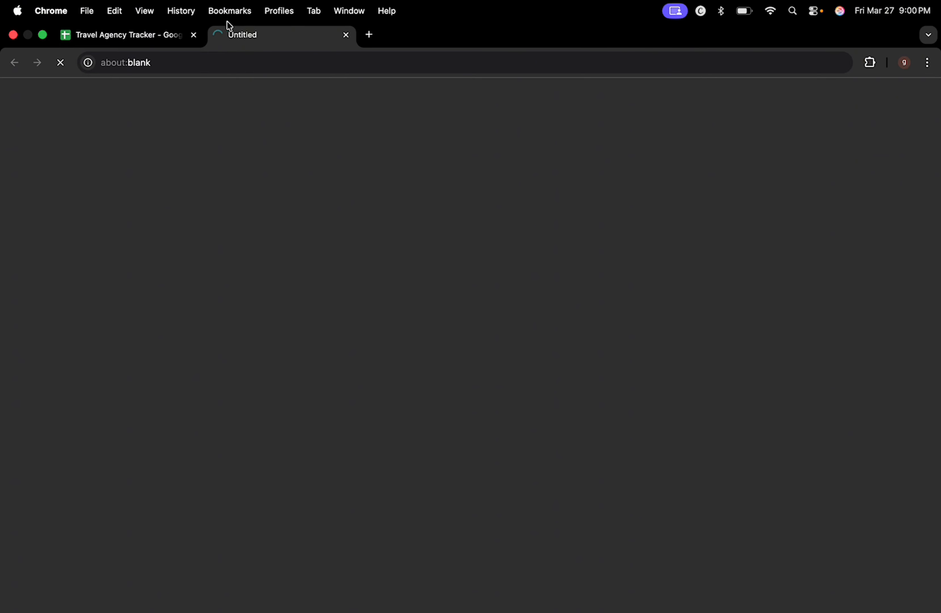
Step: Check the original tracker while the copy loads, and finish on the copied spreadsheet
{"action": "left_click", "coordinate": [168, 36]}
{"action": "left_click", "coordinate": [234, 44]}
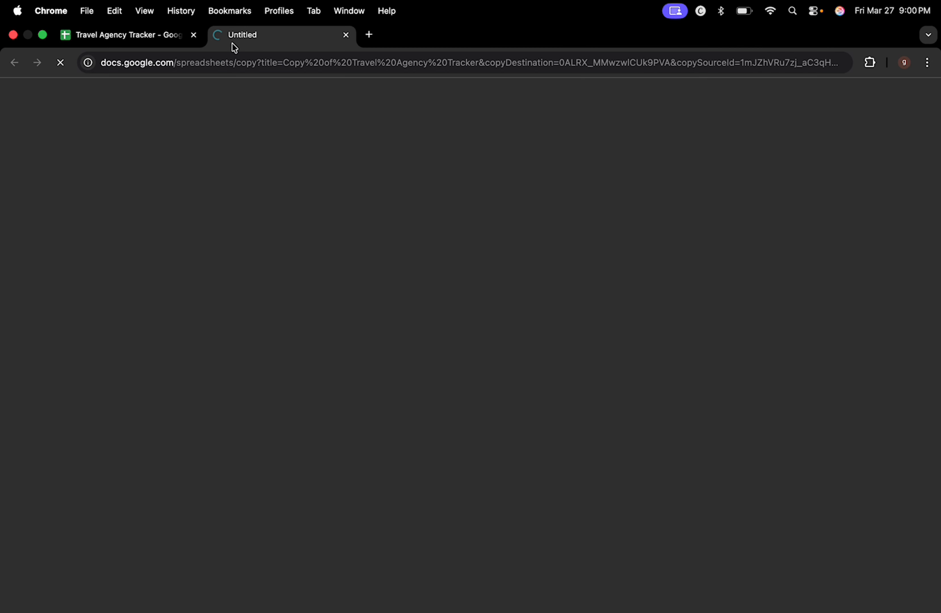
{"action": "left_click", "coordinate": [164, 42]}
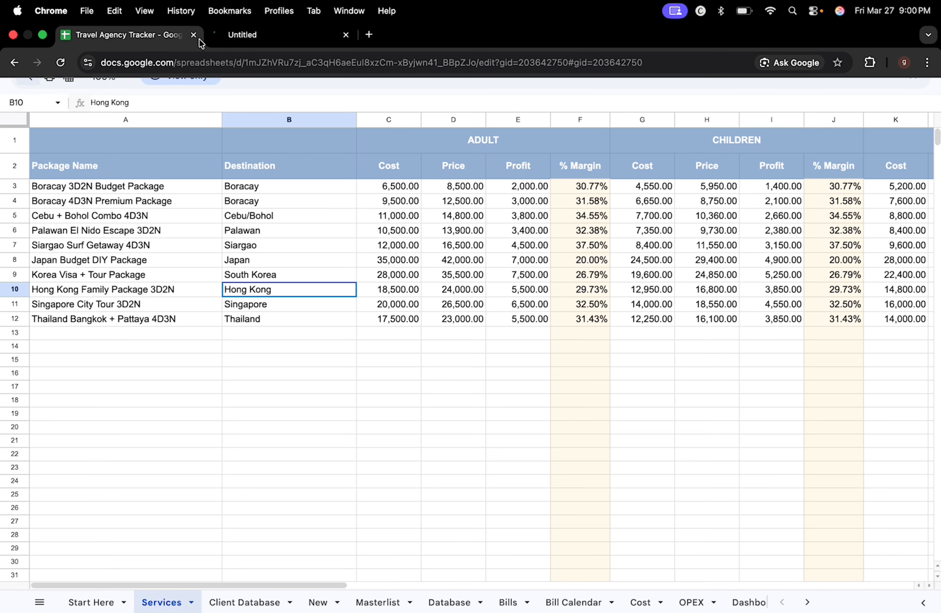
{"action": "left_click", "coordinate": [232, 42]}
{"action": "left_click", "coordinate": [170, 39]}
{"action": "left_click", "coordinate": [236, 40]}
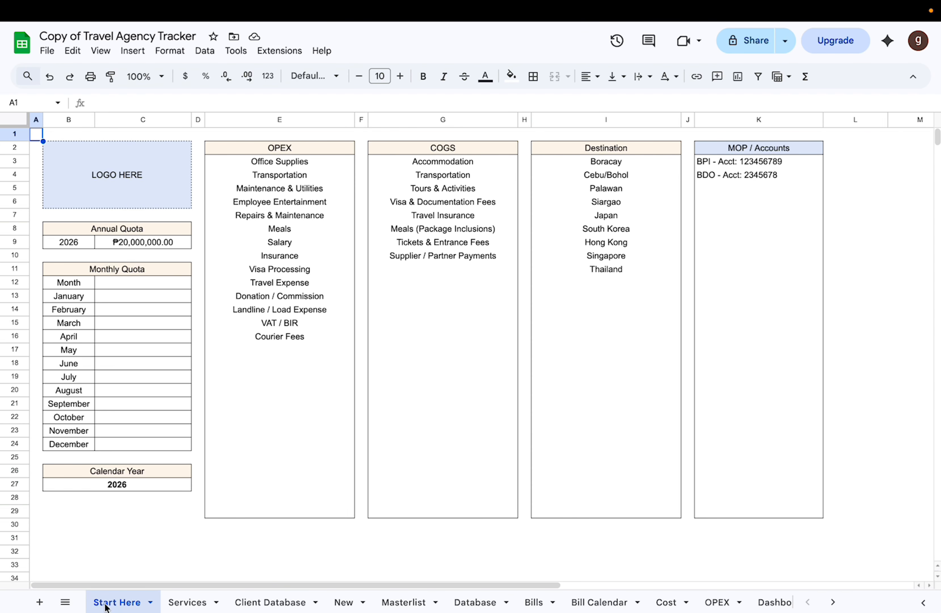
Step: Review the logo placeholder, annual quota, monthly quota and calendar year cells on the Start Here sheet
{"action": "left_click", "coordinate": [153, 182]}
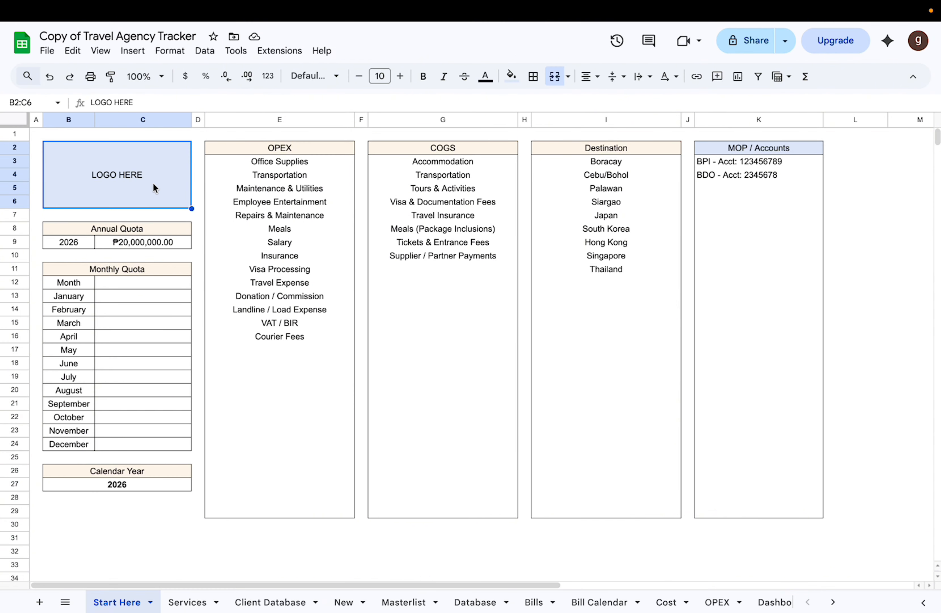
{"action": "key", "text": "ctrl+c"}
{"action": "left_click", "coordinate": [170, 231]}
{"action": "left_click", "coordinate": [155, 243]}
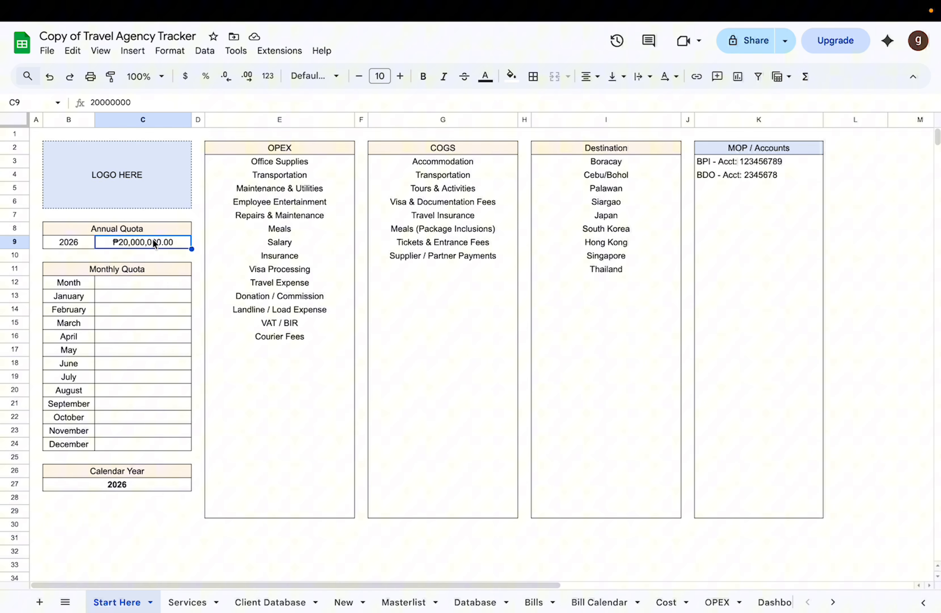
{"action": "left_click", "coordinate": [77, 241]}
{"action": "left_click", "coordinate": [174, 247]}
{"action": "left_click", "coordinate": [162, 286]}
{"action": "left_click", "coordinate": [135, 483]}
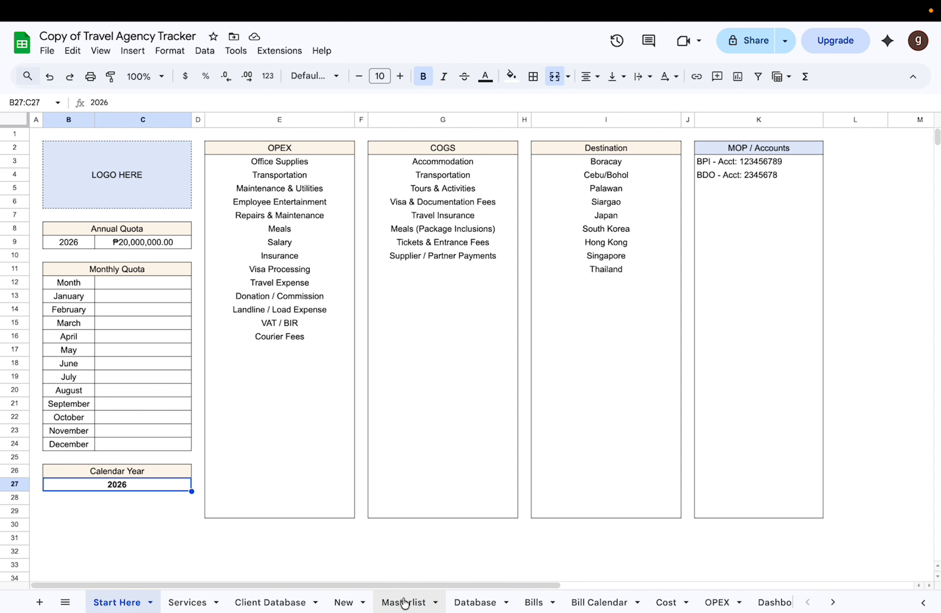
Step: View the Bill Calendar and Event Calendar sheets that use the calendar year, and return to Start Here
{"action": "left_click", "coordinate": [588, 601]}
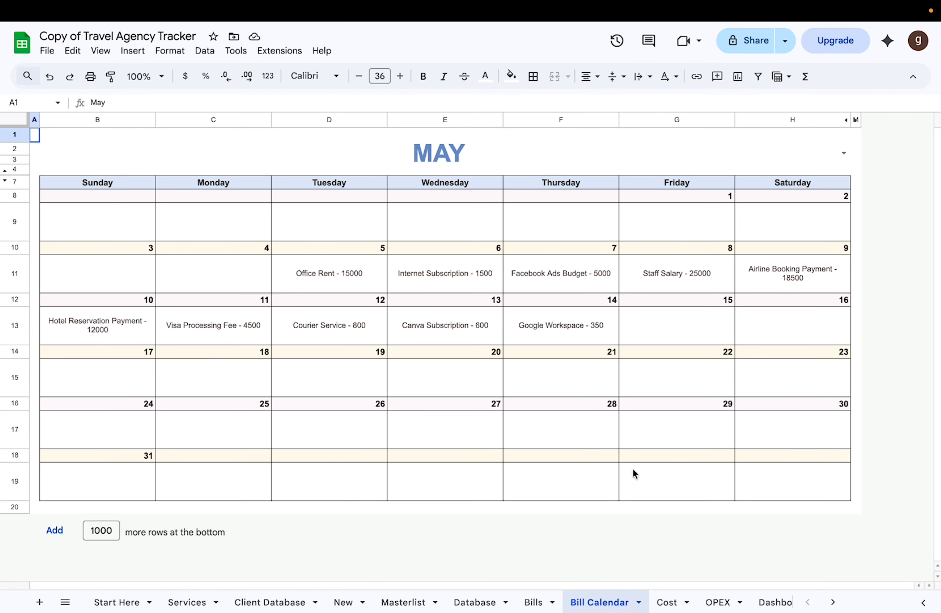
{"action": "scroll", "coordinate": [629, 603], "scroll_direction": "right", "scroll_amount": 3}
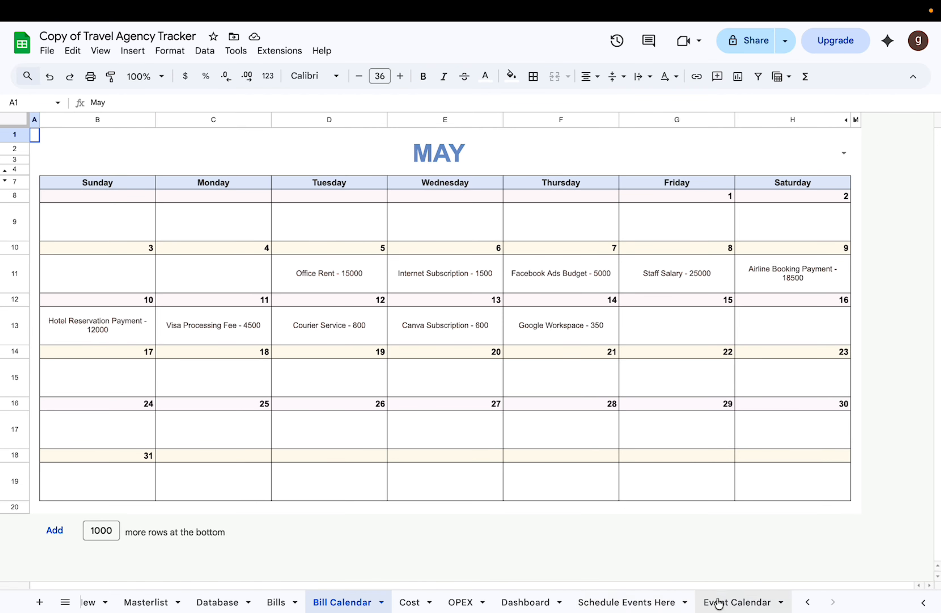
{"action": "left_click", "coordinate": [720, 602]}
{"action": "scroll", "coordinate": [133, 602], "scroll_direction": "left", "scroll_amount": 3}
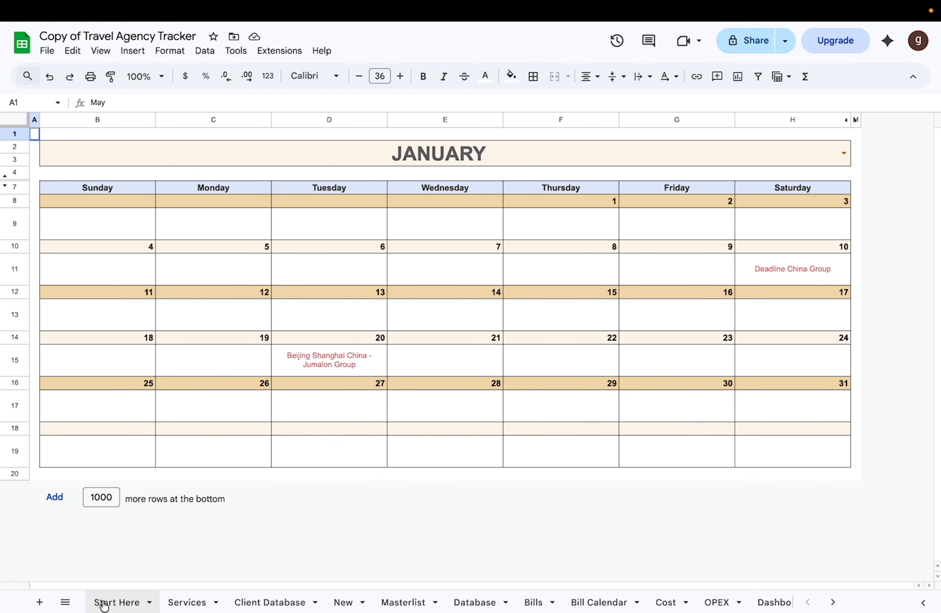
{"action": "left_click", "coordinate": [110, 603]}
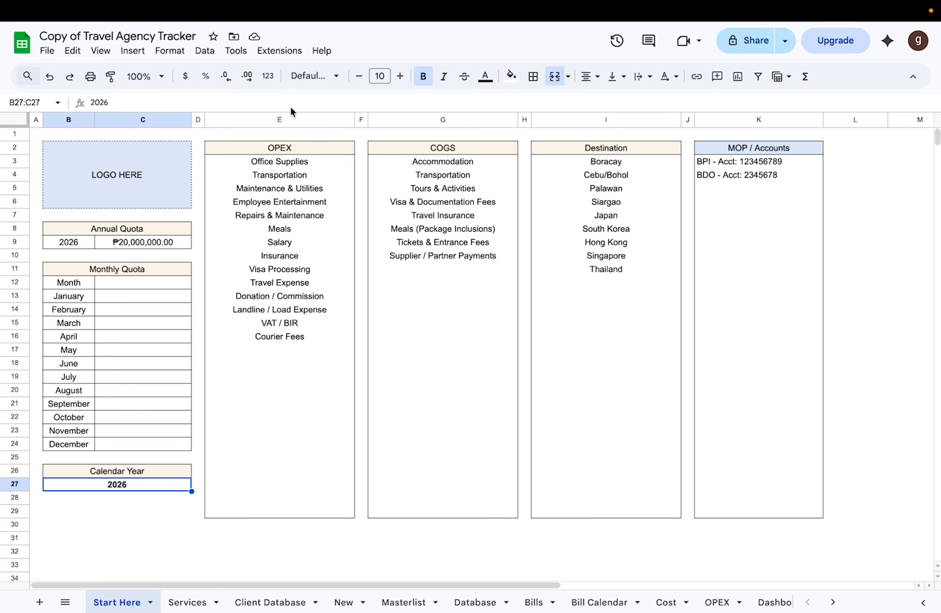
Step: Compare the OPEX and COGS category lists on the Start Here sheet
{"action": "left_click", "coordinate": [294, 117]}
{"action": "left_click", "coordinate": [433, 119]}
{"action": "left_click", "coordinate": [286, 116]}
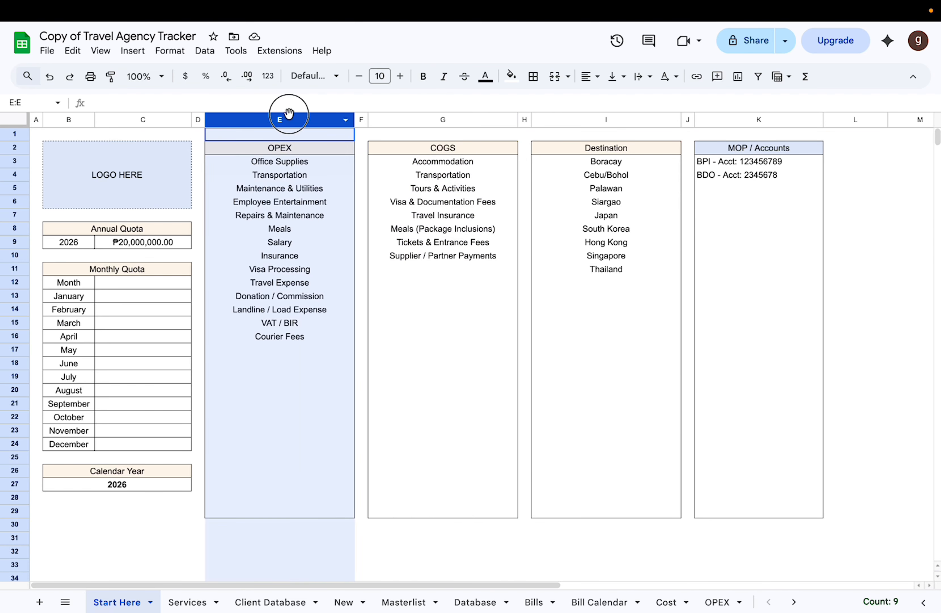
{"action": "left_click", "coordinate": [454, 119]}
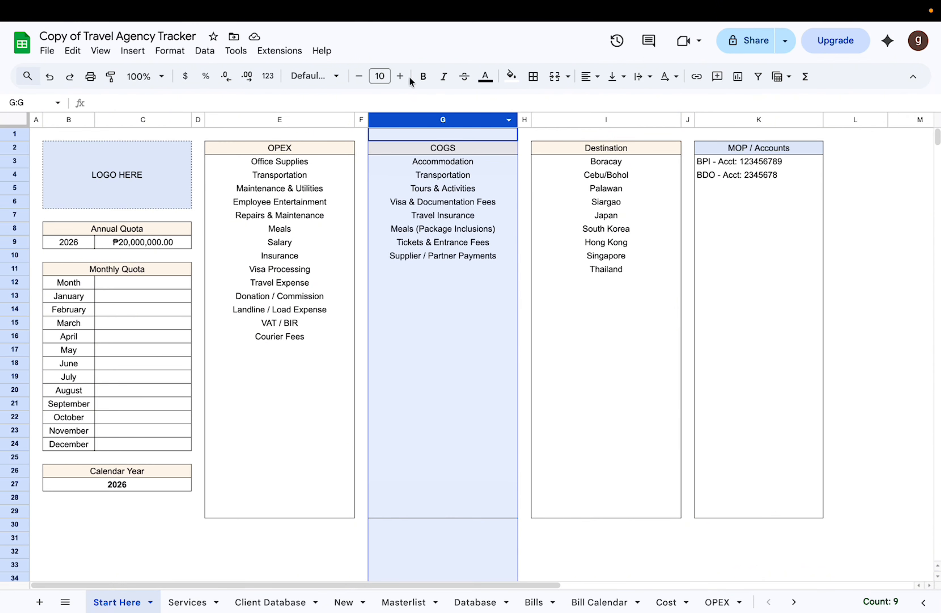
{"action": "left_click", "coordinate": [297, 119]}
{"action": "left_click", "coordinate": [281, 166]}
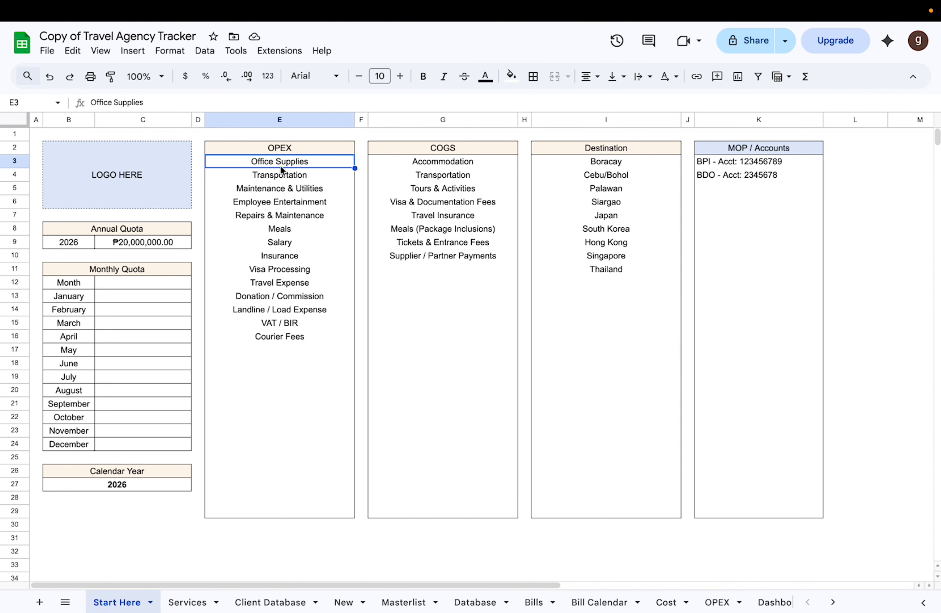
{"action": "left_click", "coordinate": [435, 166]}
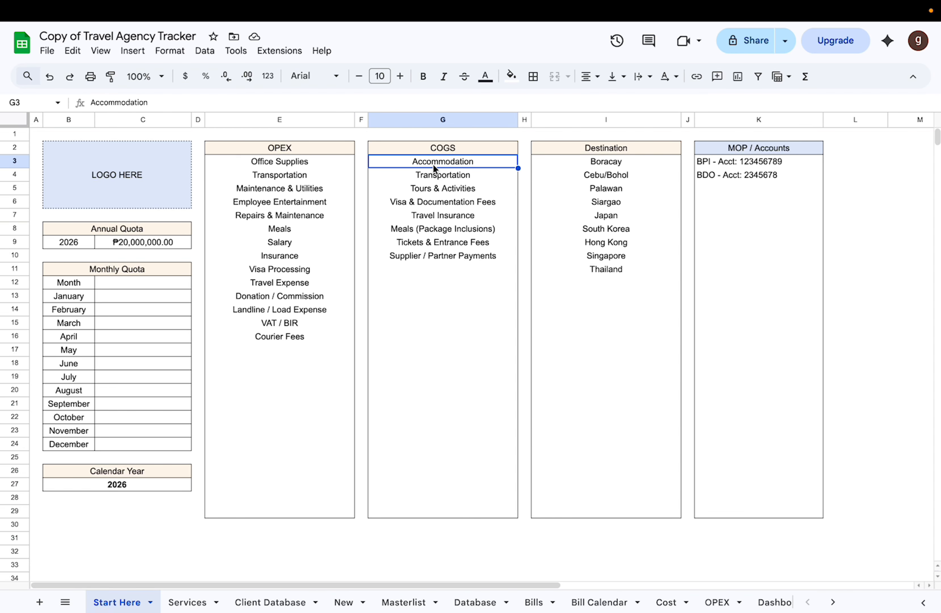
Step: Go through the individual COGS categories from Accommodation to Meals (Package Inclusions)
{"action": "left_click", "coordinate": [439, 121]}
{"action": "left_click", "coordinate": [459, 159]}
{"action": "left_click", "coordinate": [453, 176]}
{"action": "left_click", "coordinate": [450, 191]}
{"action": "left_click", "coordinate": [445, 204]}
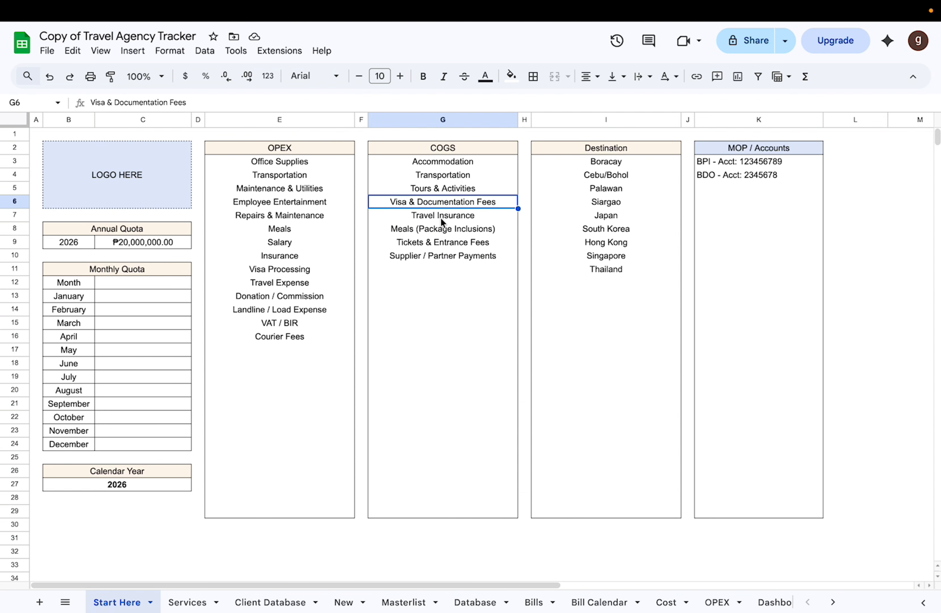
{"action": "left_click", "coordinate": [441, 218]}
{"action": "left_click", "coordinate": [439, 233]}
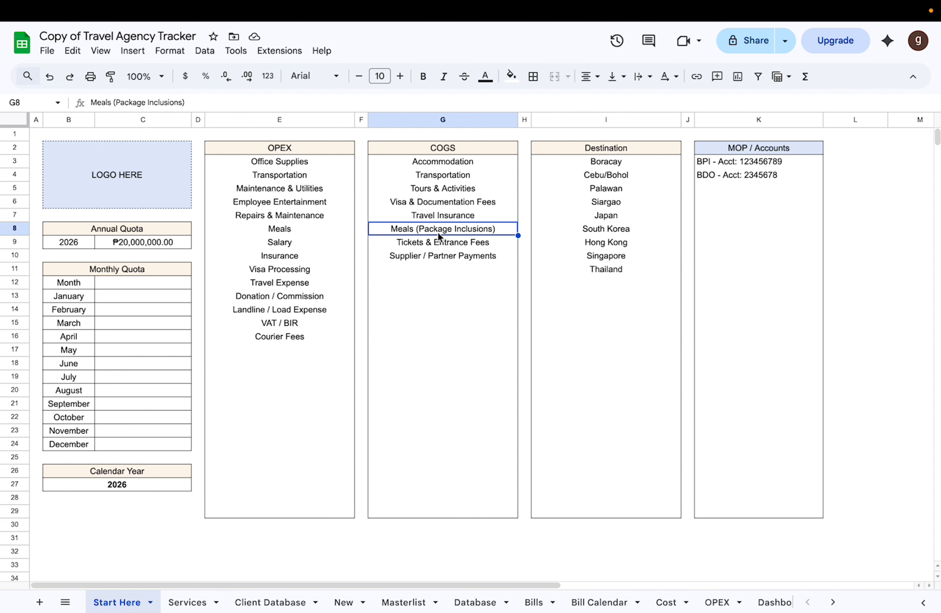
Step: Review the Destination and MOP / Accounts lists, and look over the rest of the Start Here sheet
{"action": "left_click", "coordinate": [595, 119]}
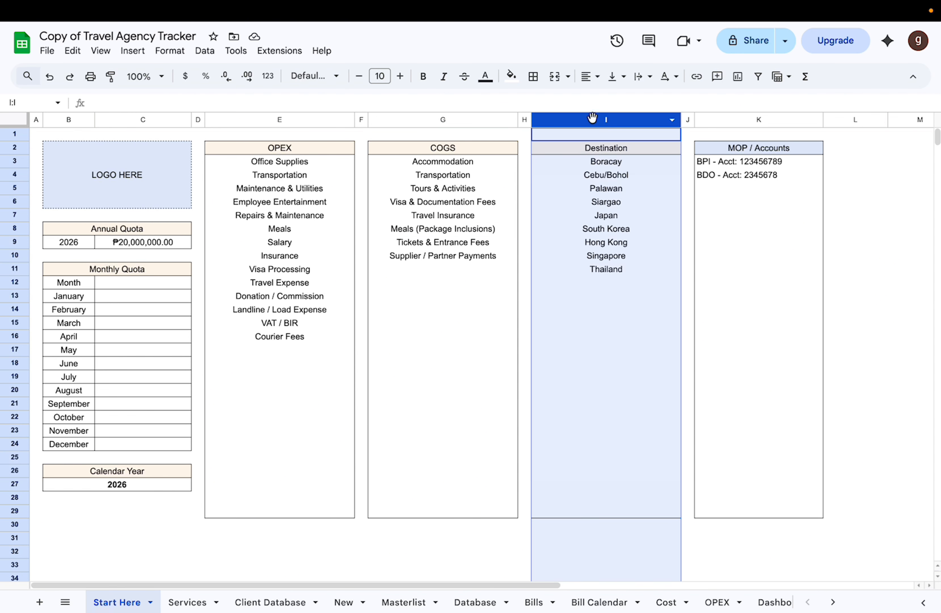
{"action": "left_click", "coordinate": [740, 119]}
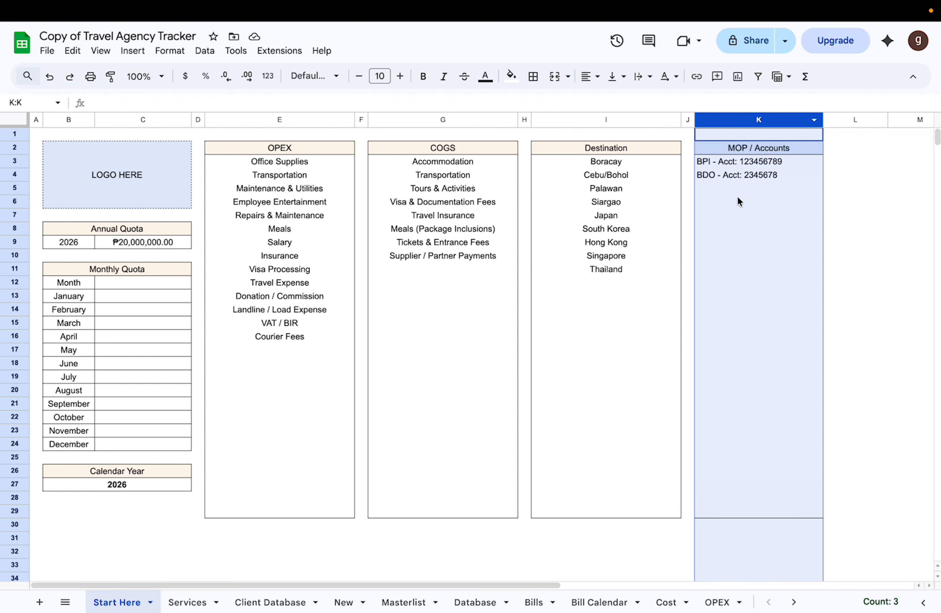
{"action": "left_click", "coordinate": [871, 174]}
{"action": "scroll", "coordinate": [661, 239], "scroll_direction": "down", "scroll_amount": 3}
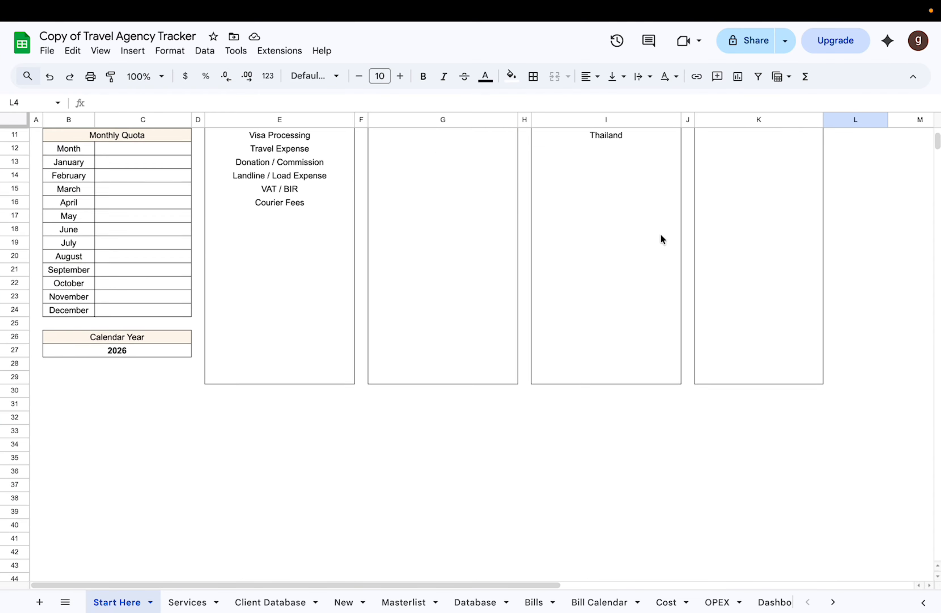
{"action": "scroll", "coordinate": [661, 239], "scroll_direction": "up", "scroll_amount": 3}
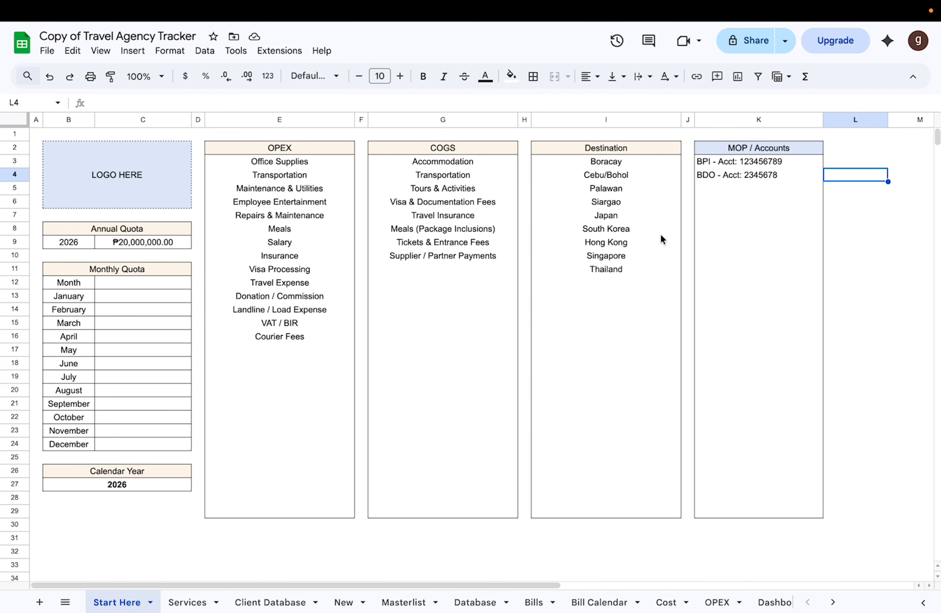
Step: Open the Services sheet and examine the package names and the destination choices for the Boracay 3D2N Budget Package
{"action": "left_click", "coordinate": [184, 601]}
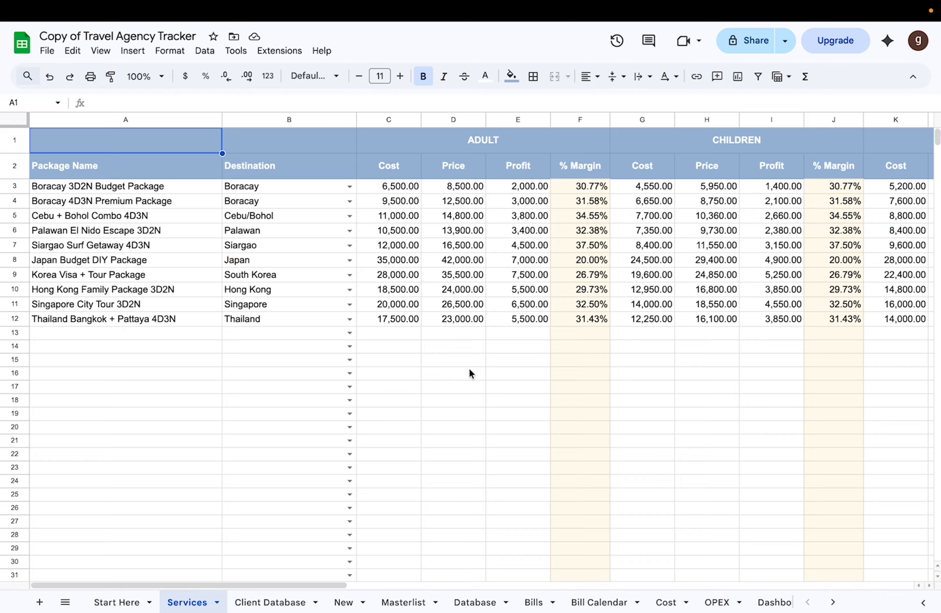
{"action": "scroll", "coordinate": [469, 368], "scroll_direction": "right", "scroll_amount": 3}
{"action": "scroll", "coordinate": [469, 368], "scroll_direction": "left", "scroll_amount": 3}
{"action": "left_click", "coordinate": [188, 115]}
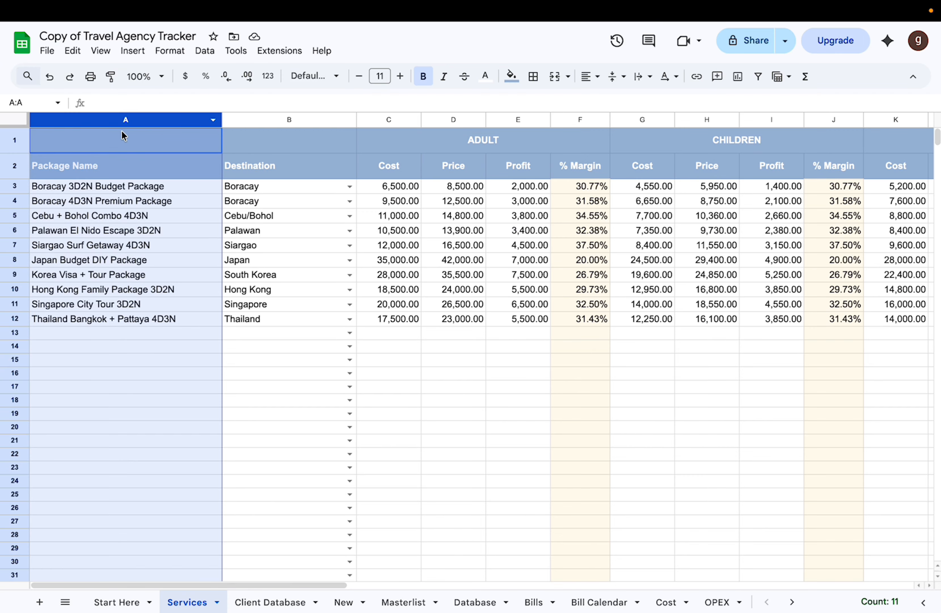
{"action": "left_click", "coordinate": [135, 186]}
{"action": "left_click", "coordinate": [135, 205]}
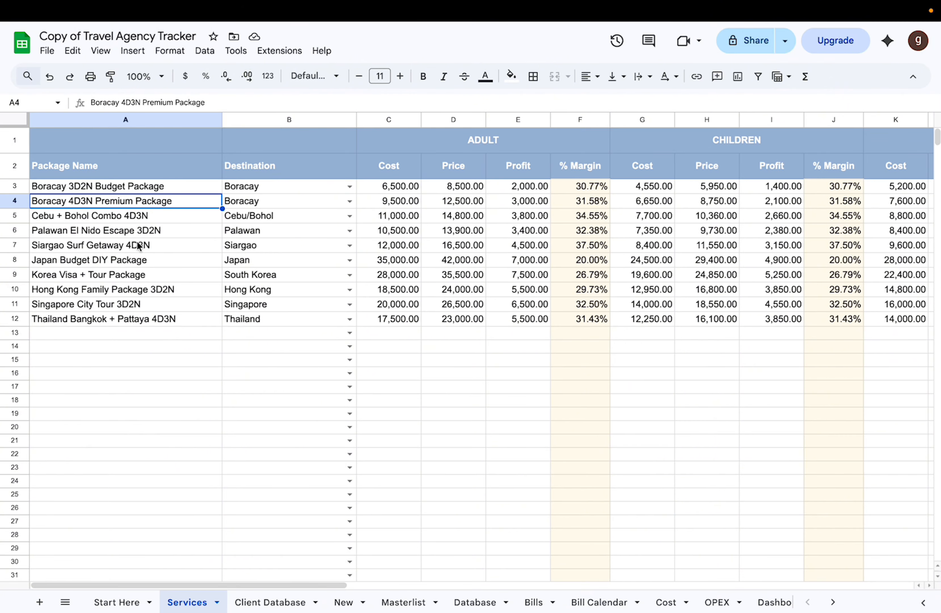
{"action": "left_click", "coordinate": [139, 220]}
{"action": "left_click", "coordinate": [349, 187]}
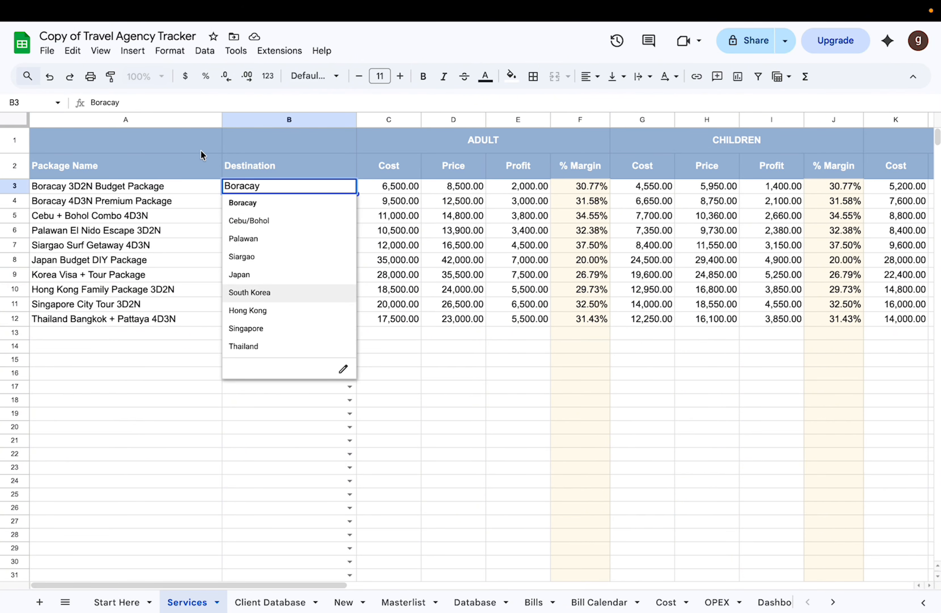
Step: Examine the cost, price, profit and margin columns for the Adult, Children and Senior/PWD groups on the Services sheet
{"action": "left_click", "coordinate": [454, 120]}
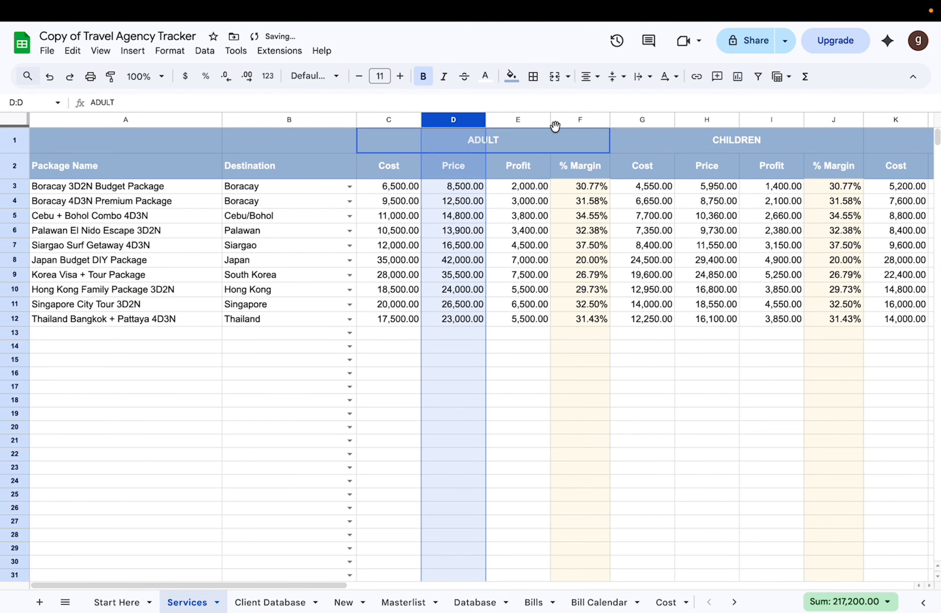
{"action": "left_click", "coordinate": [557, 142]}
{"action": "scroll", "coordinate": [557, 138], "scroll_direction": "right", "scroll_amount": 10}
{"action": "scroll", "coordinate": [557, 139], "scroll_direction": "left", "scroll_amount": 7}
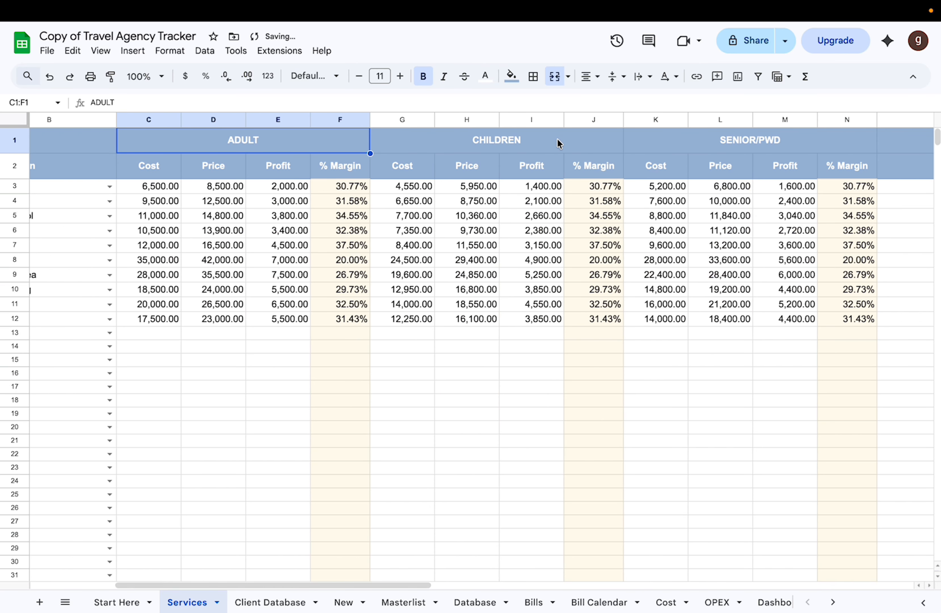
{"action": "scroll", "coordinate": [557, 138], "scroll_direction": "left", "scroll_amount": 3}
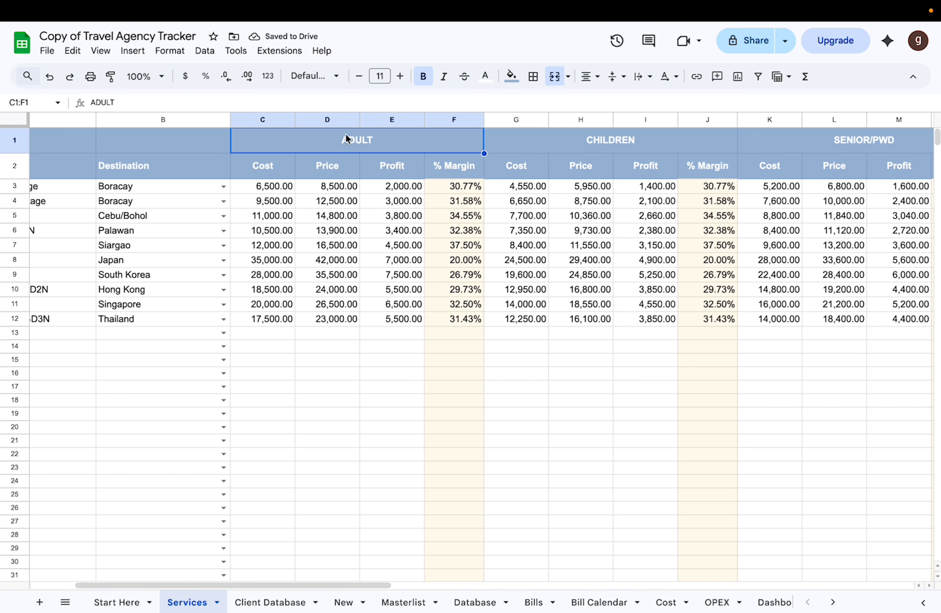
{"action": "left_click", "coordinate": [200, 143]}
{"action": "left_click", "coordinate": [346, 141]}
{"action": "left_click", "coordinate": [614, 143]}
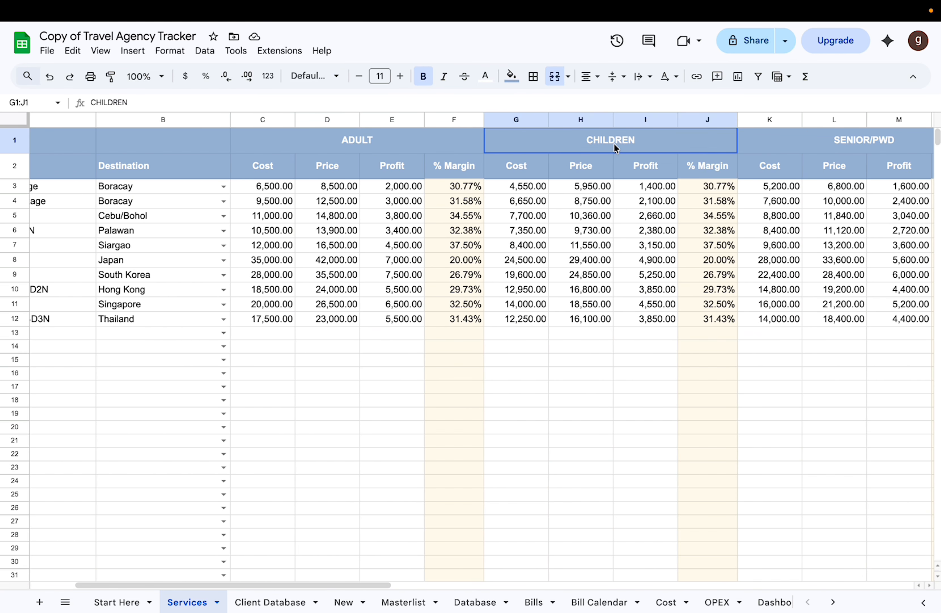
{"action": "scroll", "coordinate": [632, 143], "scroll_direction": "right", "scroll_amount": 7}
{"action": "left_click", "coordinate": [643, 142]}
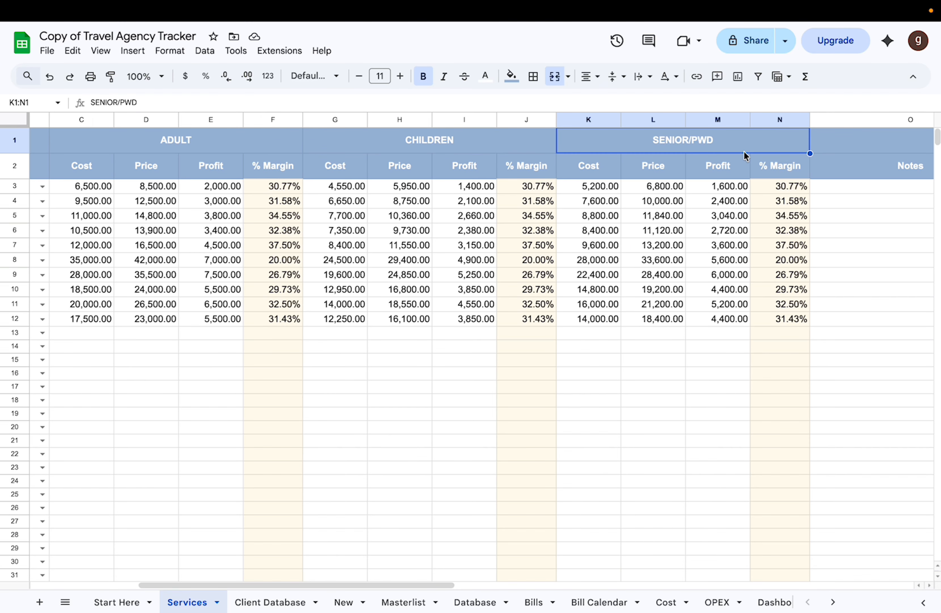
{"action": "scroll", "coordinate": [72, 305], "scroll_direction": "left", "scroll_amount": 7}
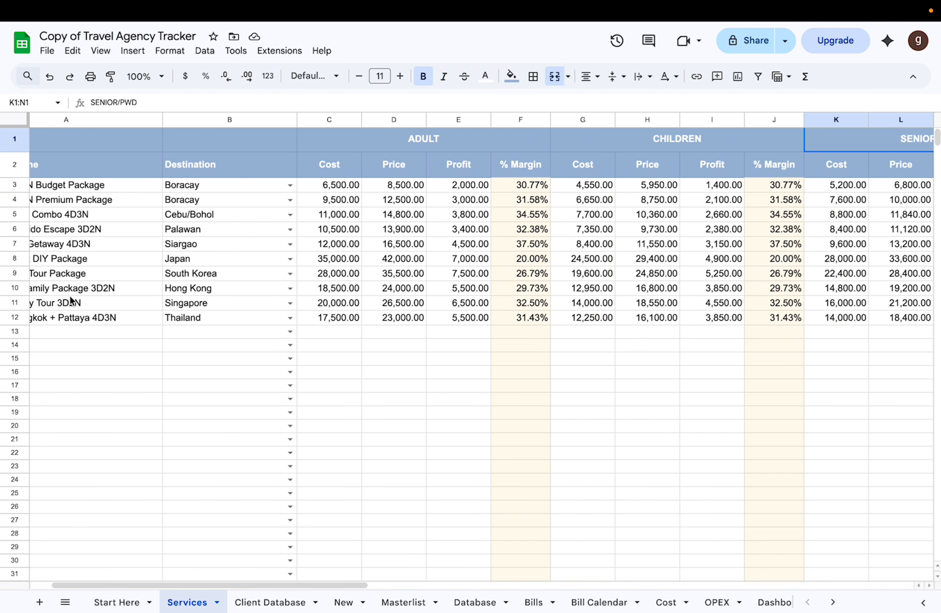
Step: Examine the Adult group's Cost, Price and Profit columns on the Services sheet, including the profit formula of the Boracay 3D2N Budget Package
{"action": "left_click", "coordinate": [382, 118]}
{"action": "left_click", "coordinate": [480, 117]}
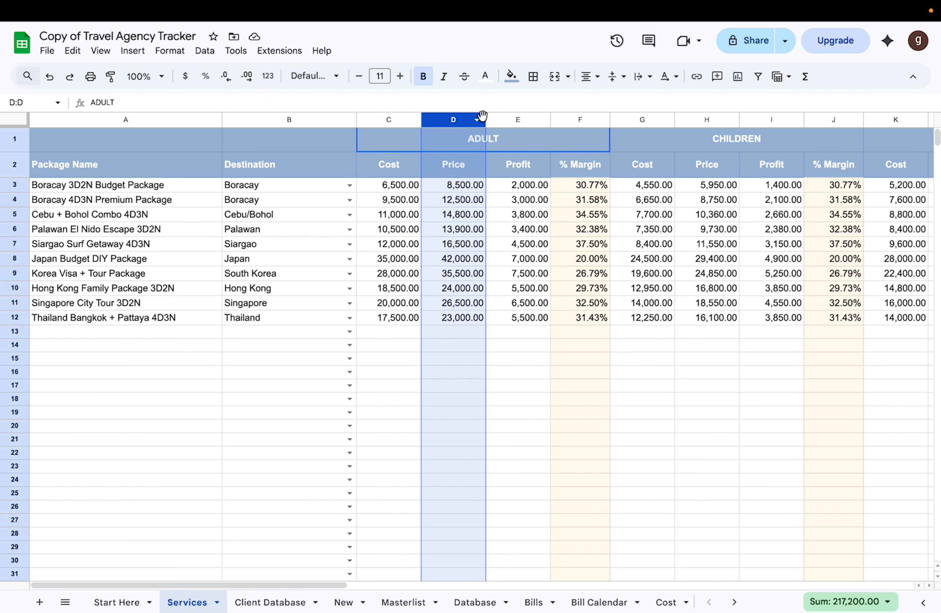
{"action": "left_click", "coordinate": [524, 186]}
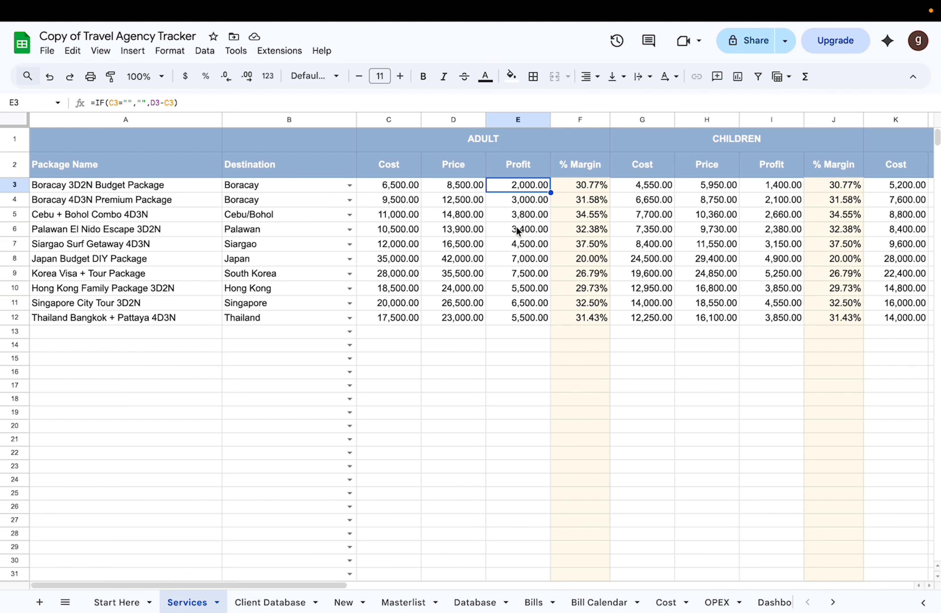
{"action": "left_click", "coordinate": [384, 122]}
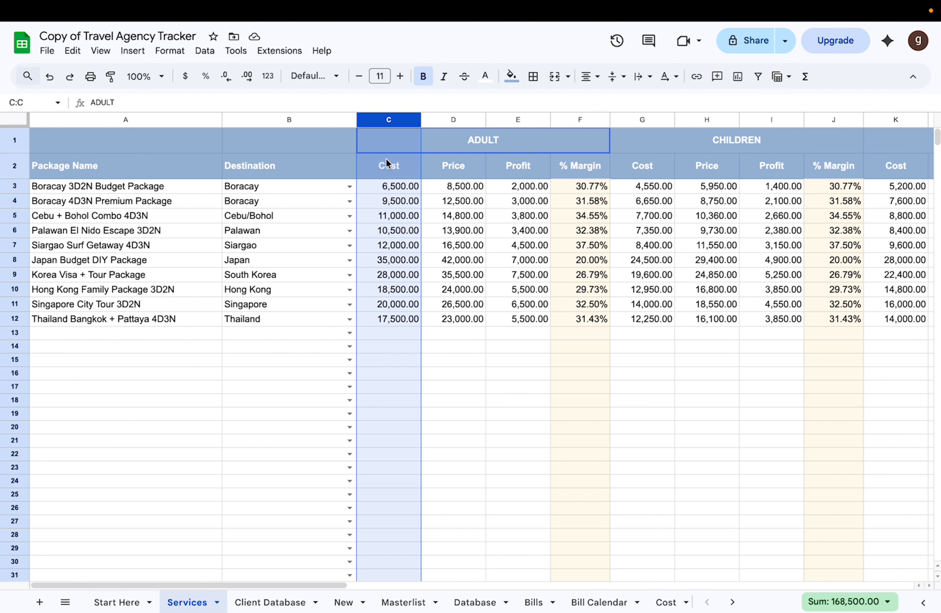
{"action": "left_click", "coordinate": [388, 188]}
{"action": "left_click", "coordinate": [404, 206]}
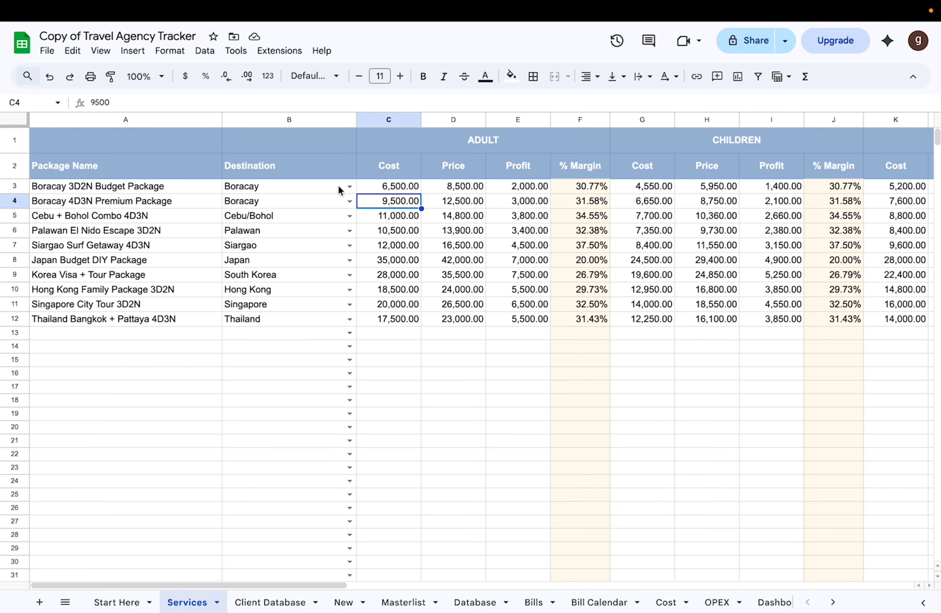
Step: View the Costing Sheet where booking expenses are itemised, glancing at the Bill Calendar as well
{"action": "left_click", "coordinate": [665, 603]}
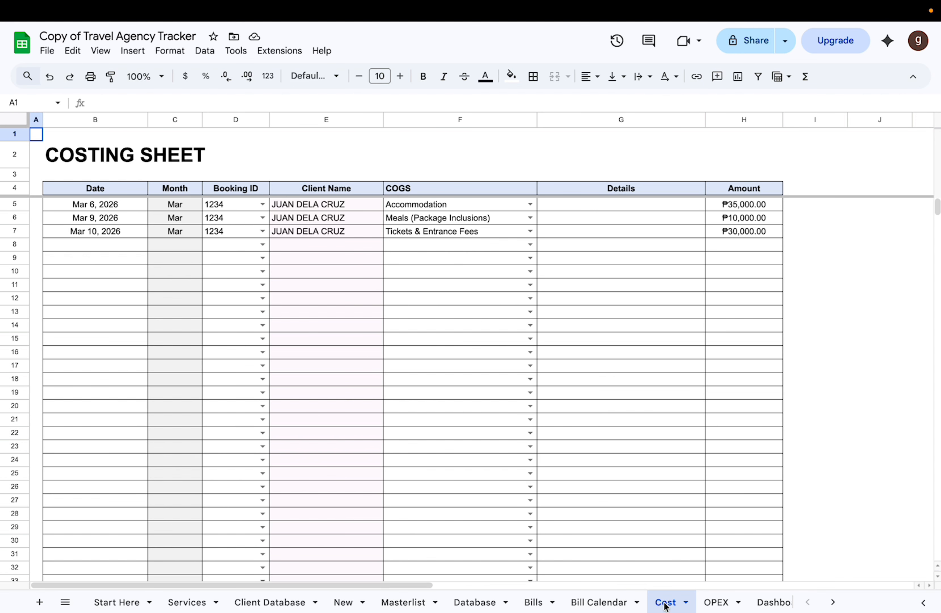
{"action": "left_click", "coordinate": [611, 603]}
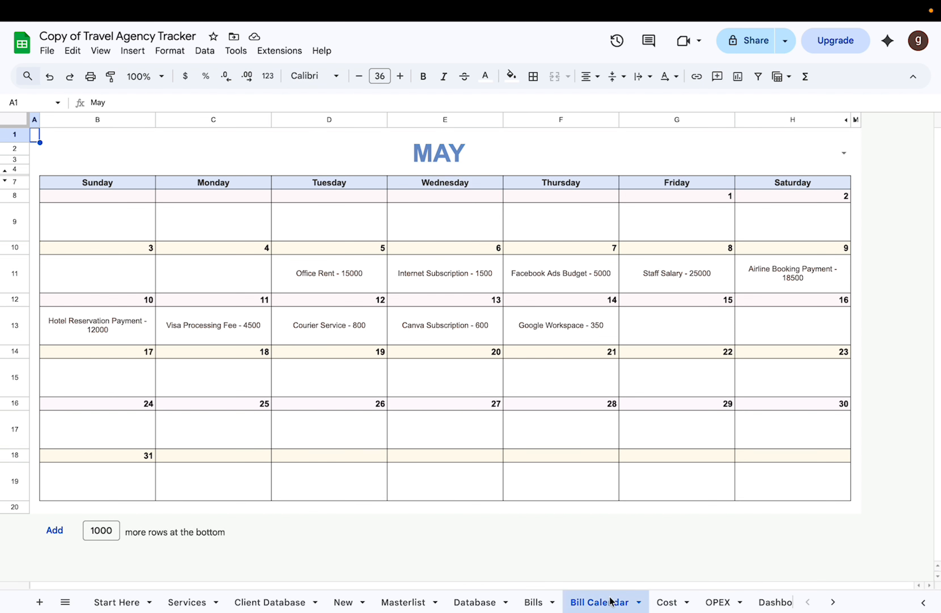
{"action": "left_click", "coordinate": [666, 603]}
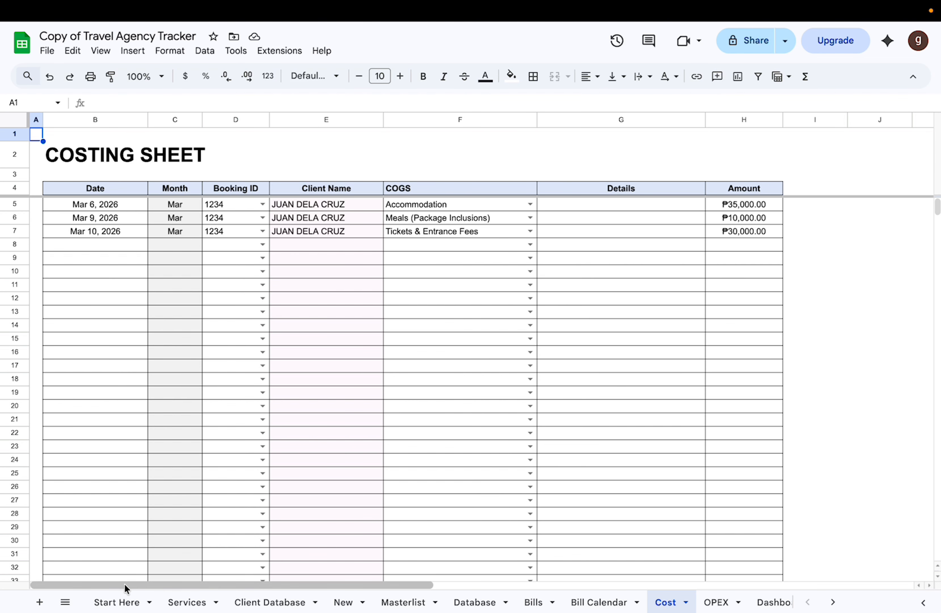
Step: Return to the Services sheet and go through the Adult costs from the Boracay 3D2N Budget Package to the Japan Budget DIY Package
{"action": "left_click", "coordinate": [186, 602]}
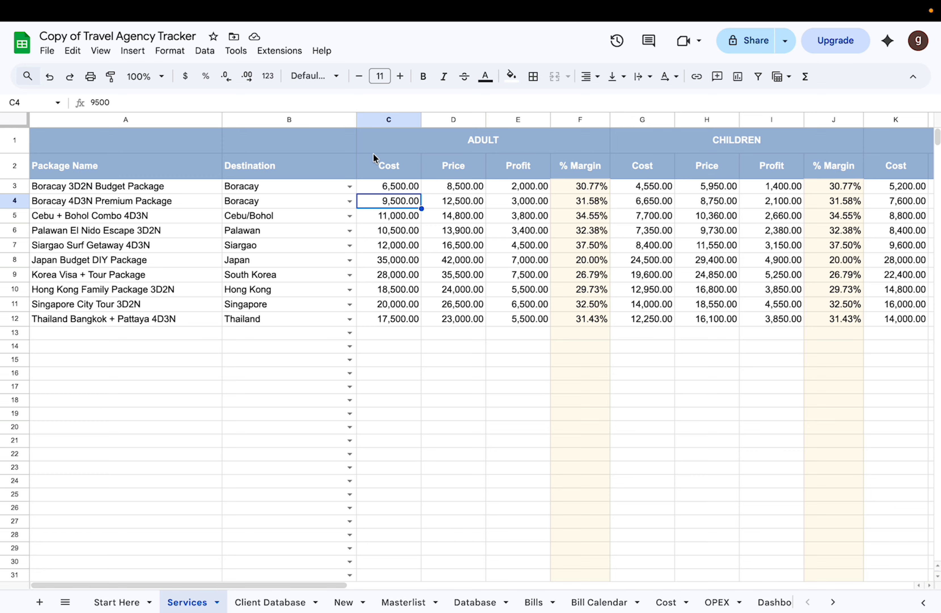
{"action": "left_click", "coordinate": [379, 185]}
{"action": "left_click", "coordinate": [454, 190]}
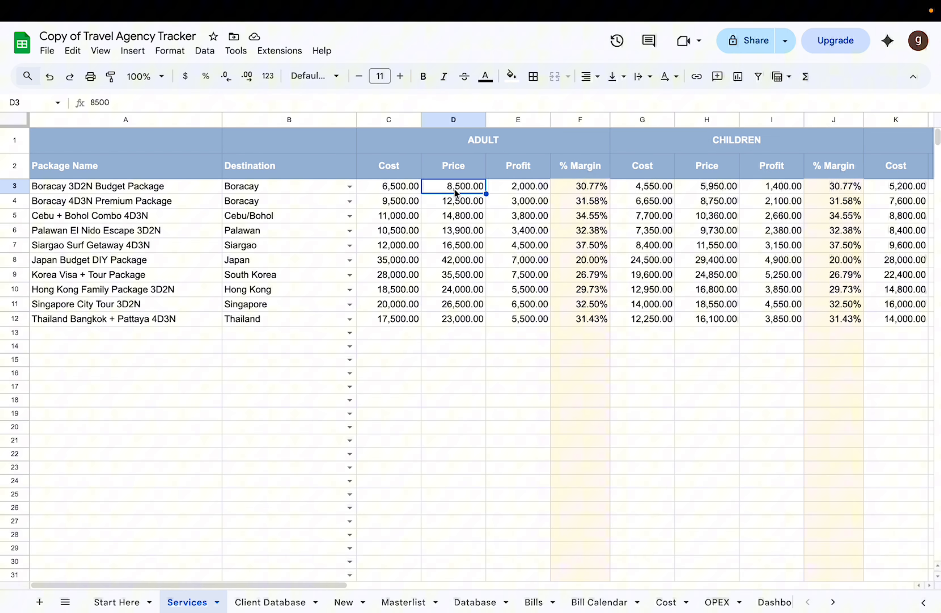
{"action": "left_click", "coordinate": [398, 187]}
{"action": "left_click", "coordinate": [395, 201]}
{"action": "left_click", "coordinate": [395, 217]}
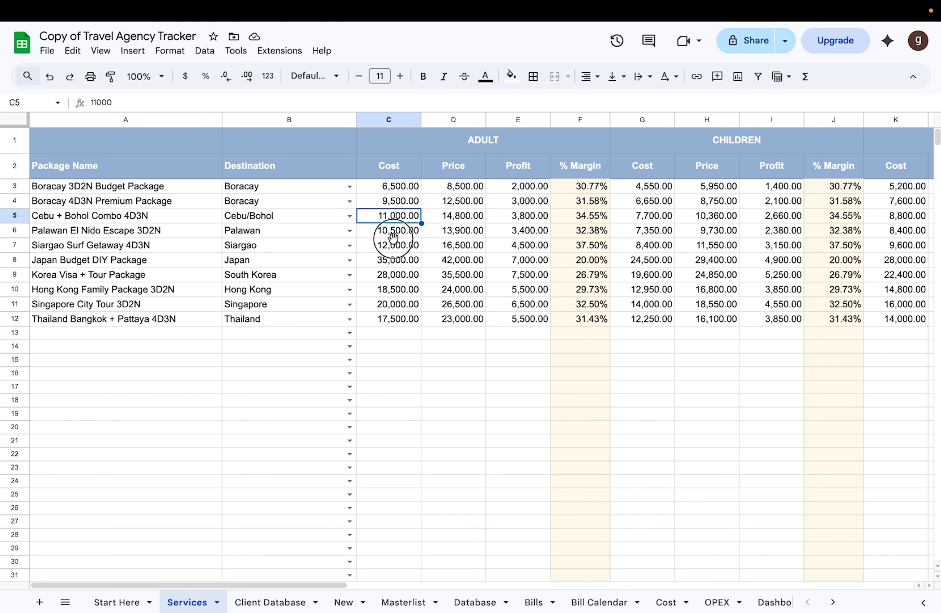
{"action": "left_click", "coordinate": [393, 238]}
{"action": "left_click", "coordinate": [392, 245]}
{"action": "left_click", "coordinate": [393, 260]}
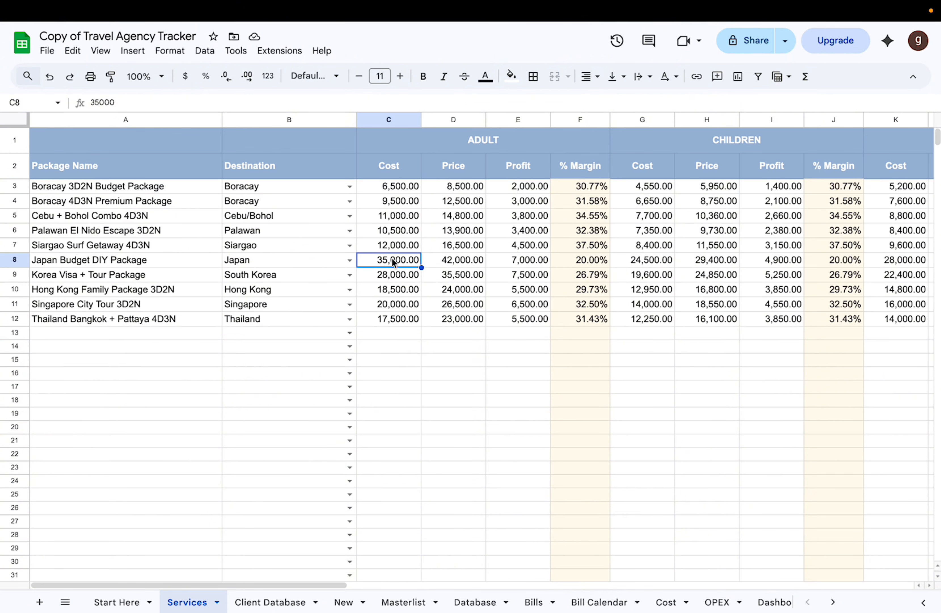
Step: Check the Adult price and margin formula of the Boracay 3D2N Budget Package, and look over the remaining age groups
{"action": "left_click", "coordinate": [469, 187]}
{"action": "left_click", "coordinate": [559, 188]}
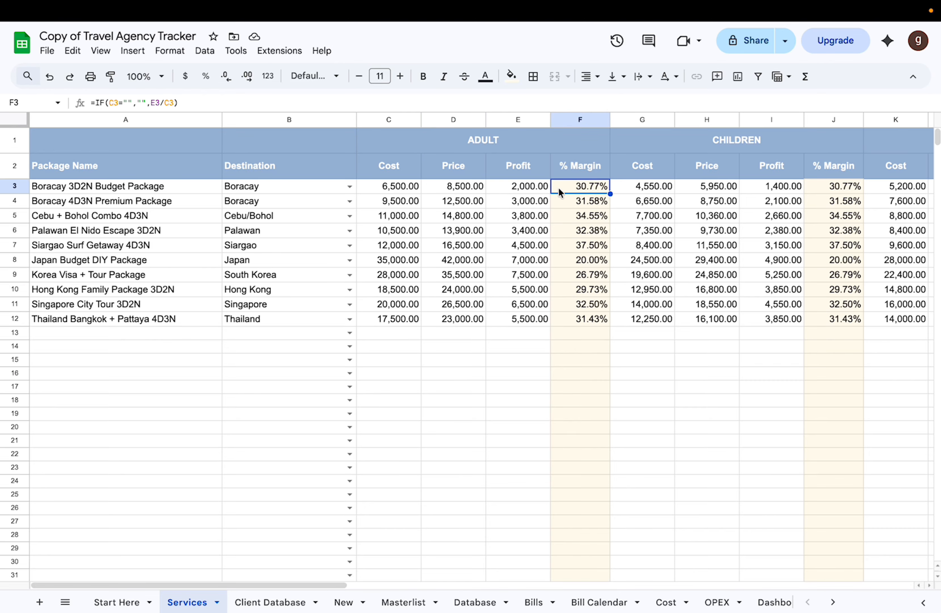
{"action": "scroll", "coordinate": [559, 187], "scroll_direction": "right", "scroll_amount": 3}
{"action": "scroll", "coordinate": [556, 187], "scroll_direction": "right", "scroll_amount": 3}
{"action": "scroll", "coordinate": [555, 187], "scroll_direction": "left", "scroll_amount": 5}
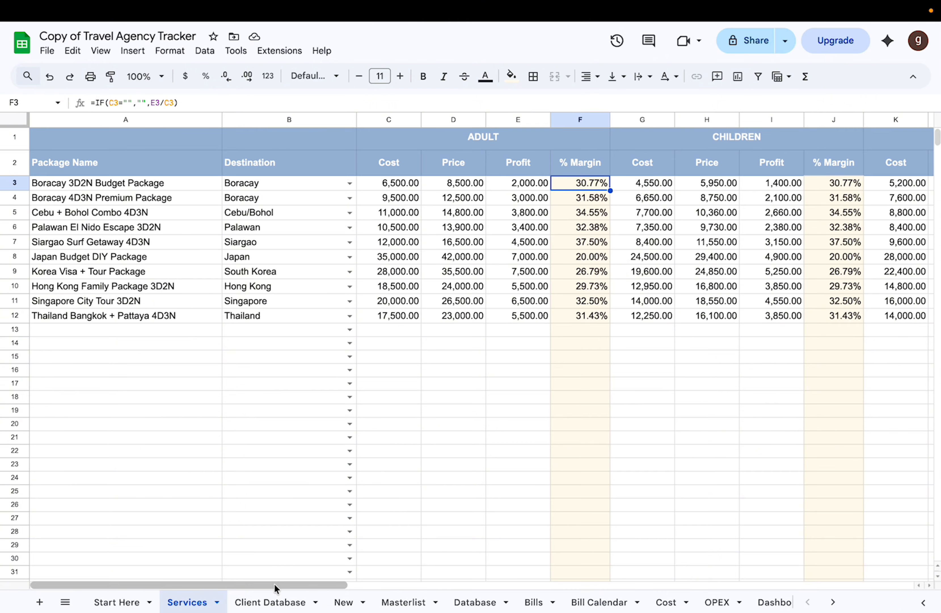
Step: Open the Client Database sheet and examine its Name, Gender, Birthday, PHONE No. and Address columns
{"action": "left_click", "coordinate": [275, 602]}
{"action": "left_click", "coordinate": [340, 246]}
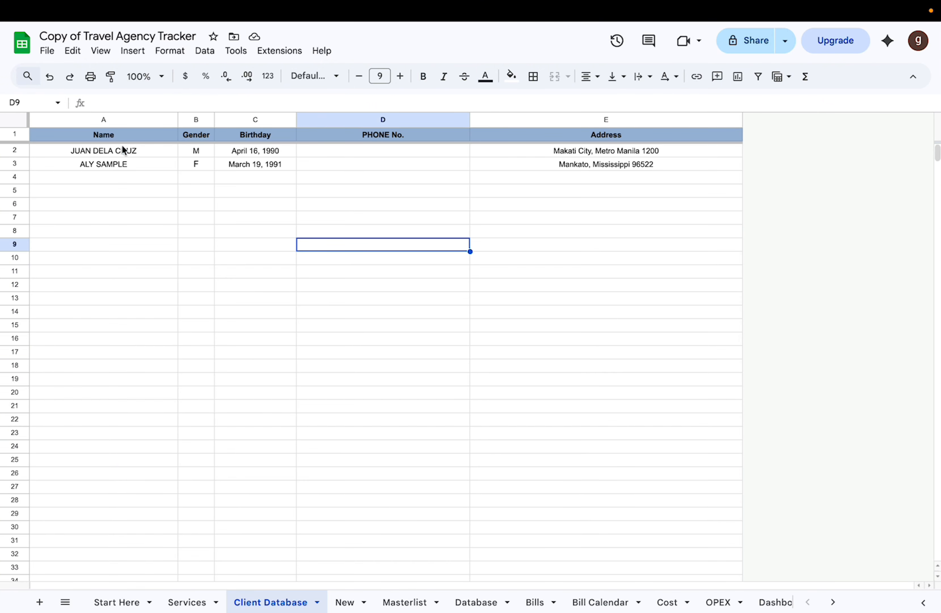
{"action": "left_click", "coordinate": [116, 119]}
{"action": "left_click", "coordinate": [197, 120]}
{"action": "left_click", "coordinate": [255, 119]}
{"action": "left_click", "coordinate": [342, 120]}
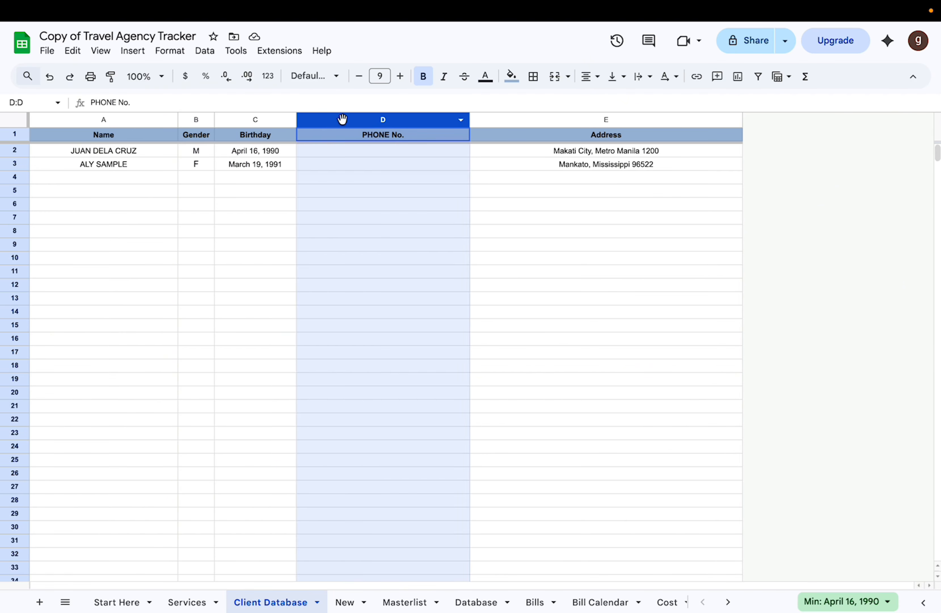
{"action": "left_click", "coordinate": [228, 183]}
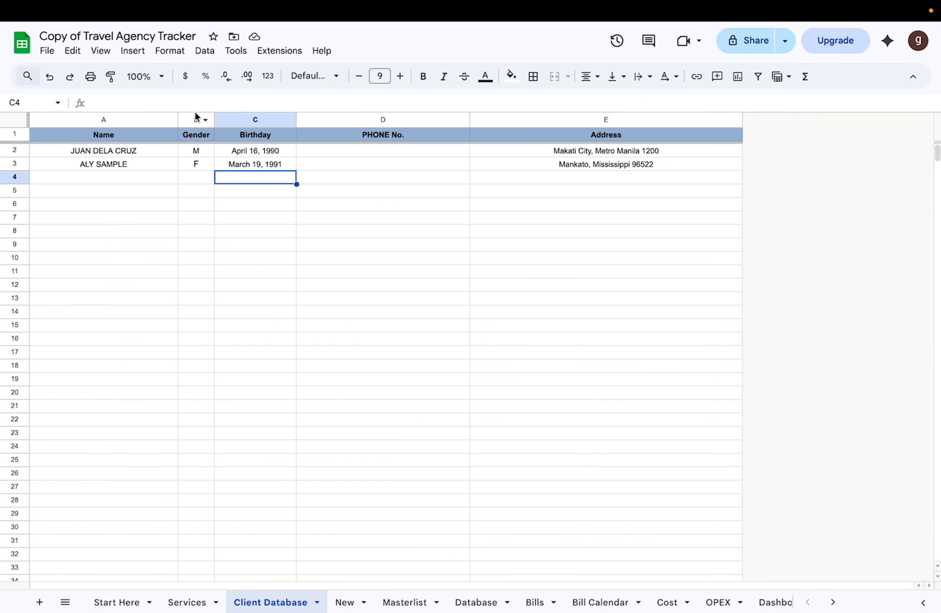
{"action": "left_click", "coordinate": [196, 119]}
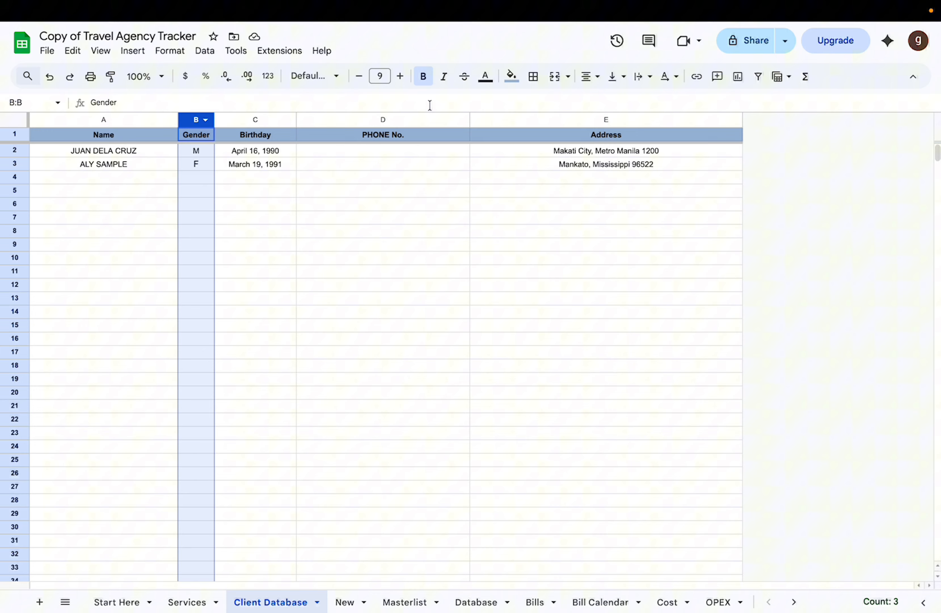
{"action": "left_click", "coordinate": [261, 120]}
{"action": "left_click", "coordinate": [367, 121]}
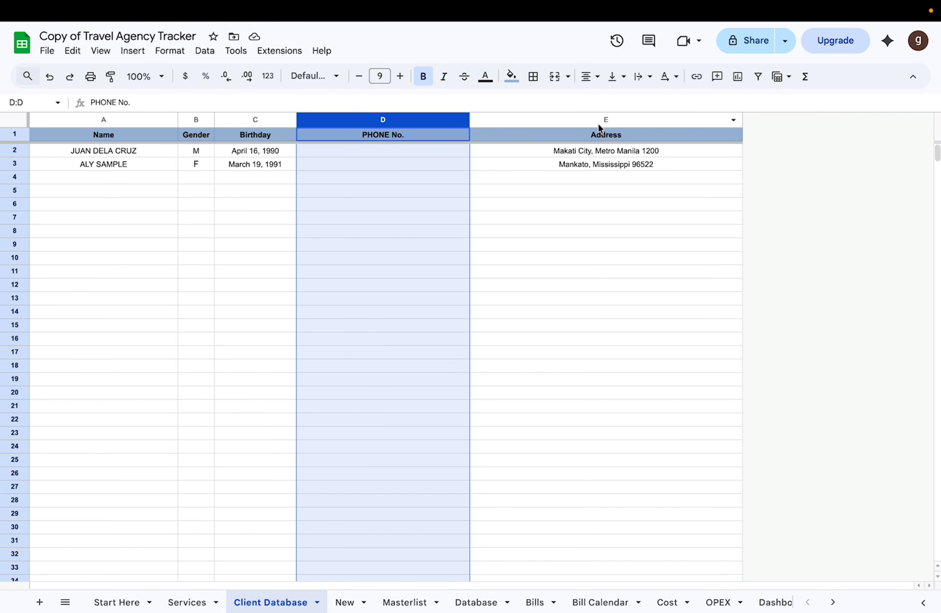
{"action": "left_click", "coordinate": [599, 123]}
Step: Open the New booking form and examine its Booking Date, Client Name, Contact # and Address fields
{"action": "left_click", "coordinate": [344, 601]}
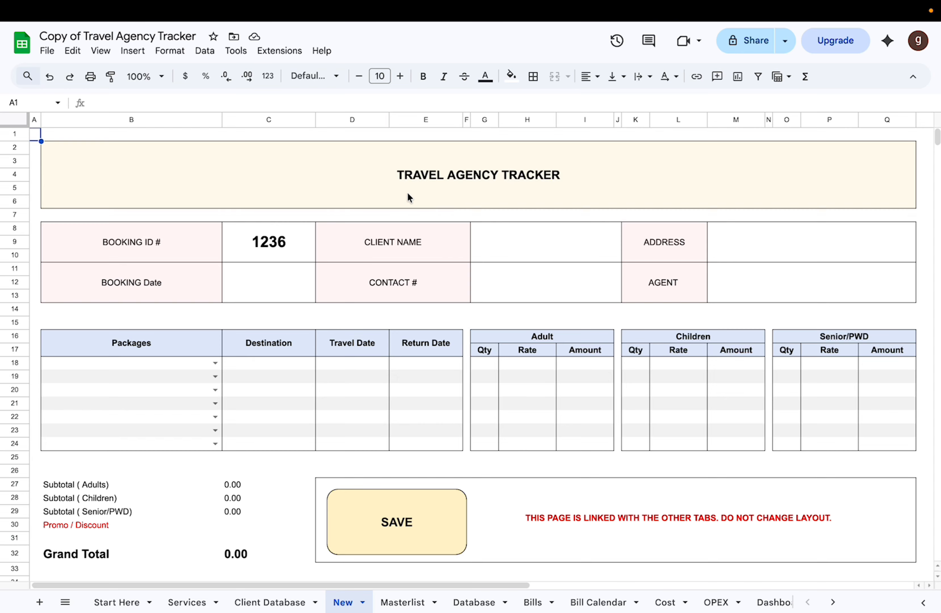
{"action": "left_click", "coordinate": [248, 306]}
{"action": "left_click", "coordinate": [549, 299]}
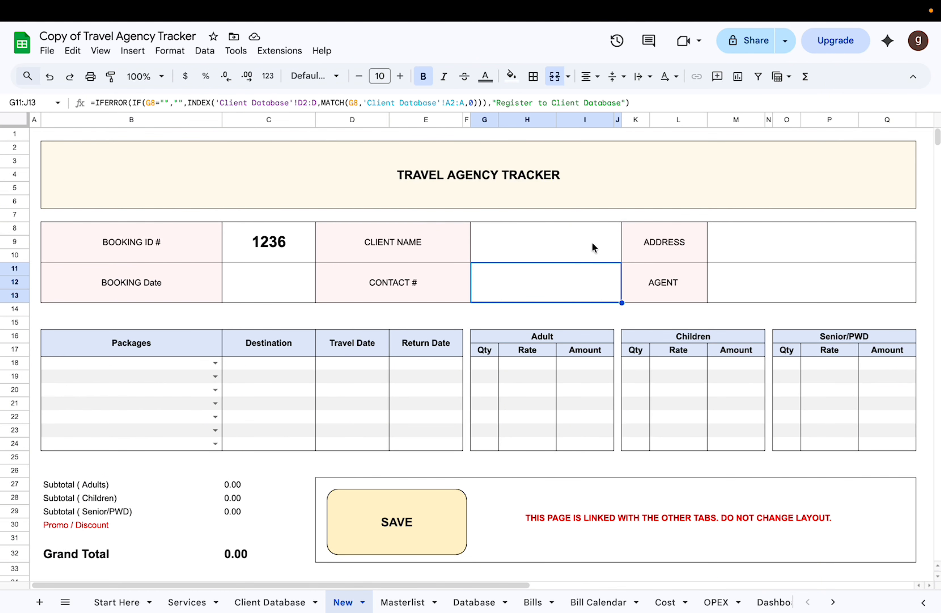
{"action": "left_click", "coordinate": [594, 246]}
{"action": "left_click", "coordinate": [751, 215]}
{"action": "left_click", "coordinate": [269, 292]}
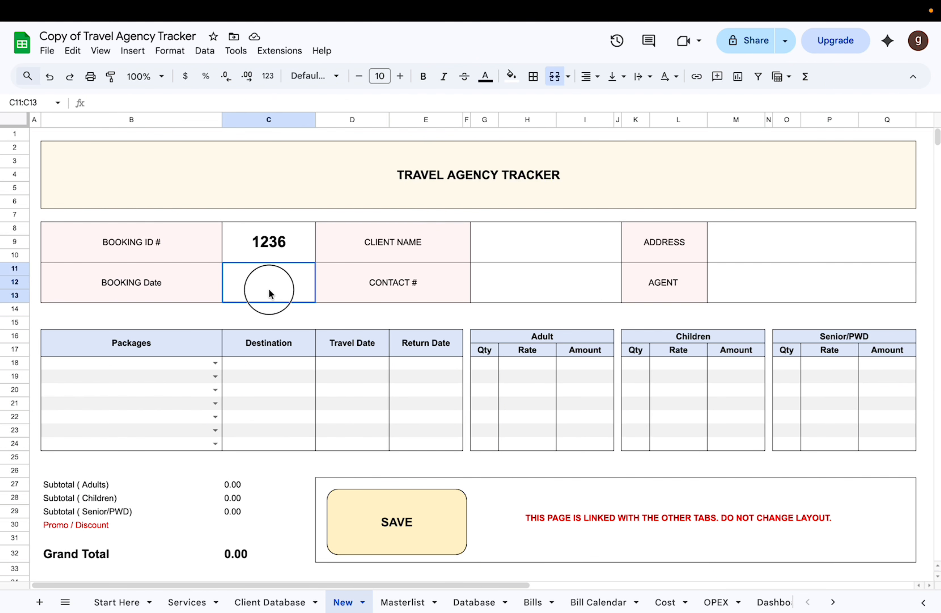
{"action": "left_click", "coordinate": [269, 294]}
Step: Compare the new form's Booking ID with the latest booking recorded in the Masterlist
{"action": "left_click", "coordinate": [279, 241]}
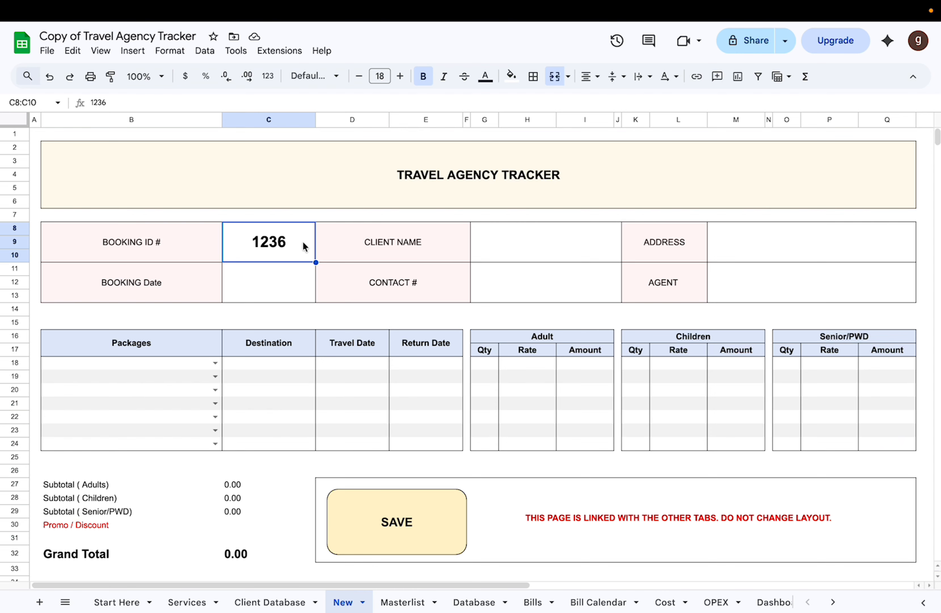
{"action": "left_click", "coordinate": [396, 599]}
{"action": "left_click", "coordinate": [166, 264]}
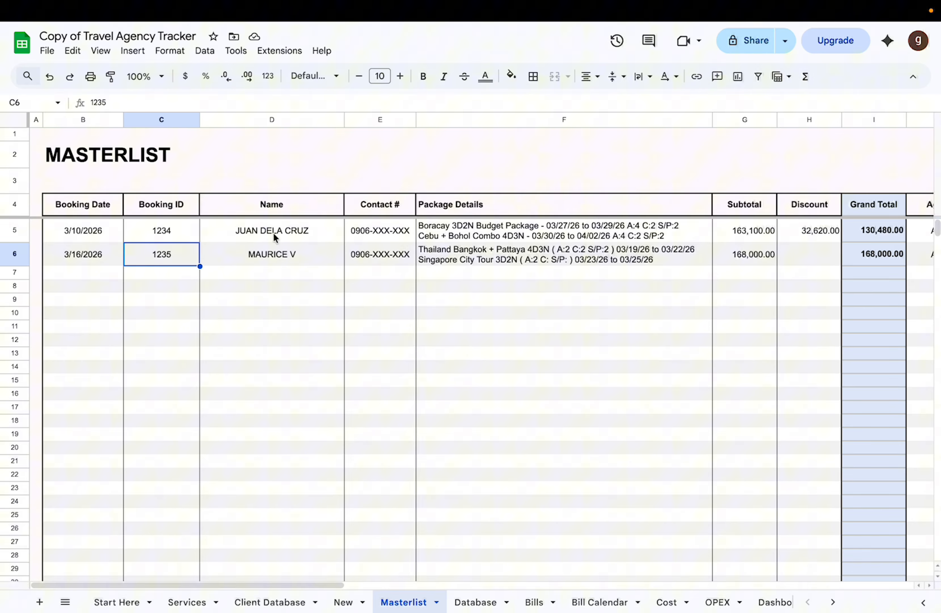
Step: Set the Booking Date on the New booking form to March 9, 2026
{"action": "left_click", "coordinate": [343, 602]}
{"action": "double_click", "coordinate": [289, 282]}
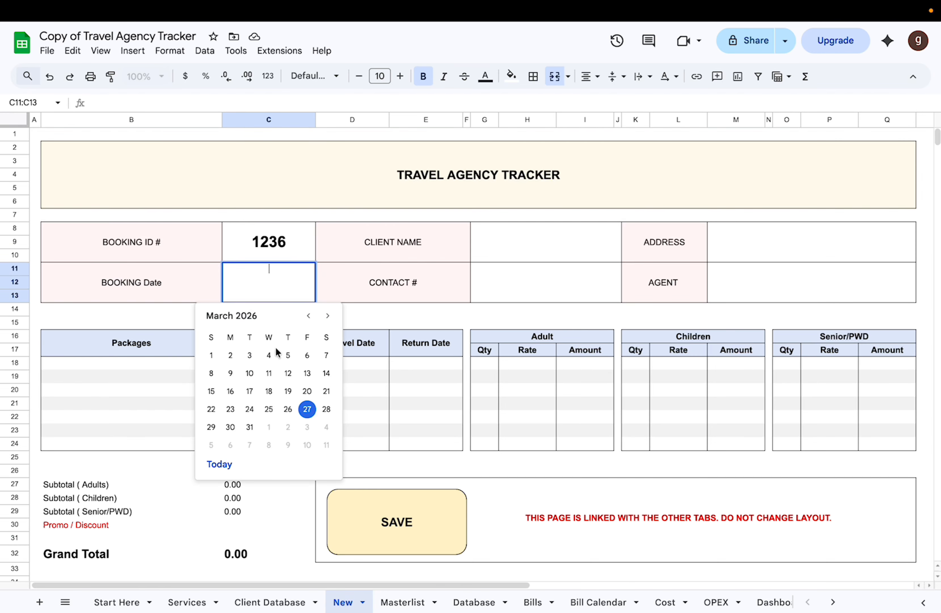
{"action": "left_click", "coordinate": [230, 373]}
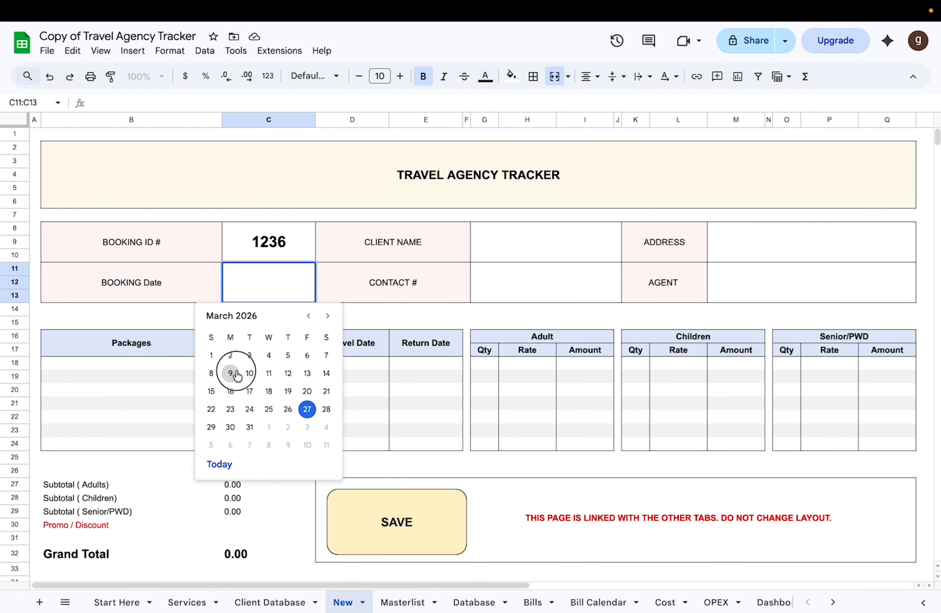
Step: Enter the client's name on the New booking form and check the linked Contact # field
{"action": "left_click", "coordinate": [541, 249]}
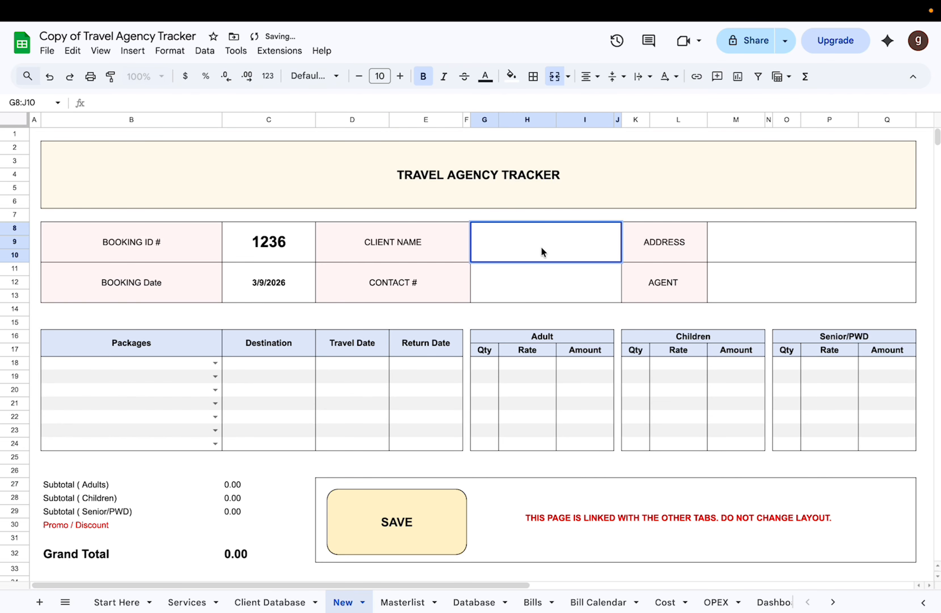
{"action": "type", "text": "ALY NPH"}
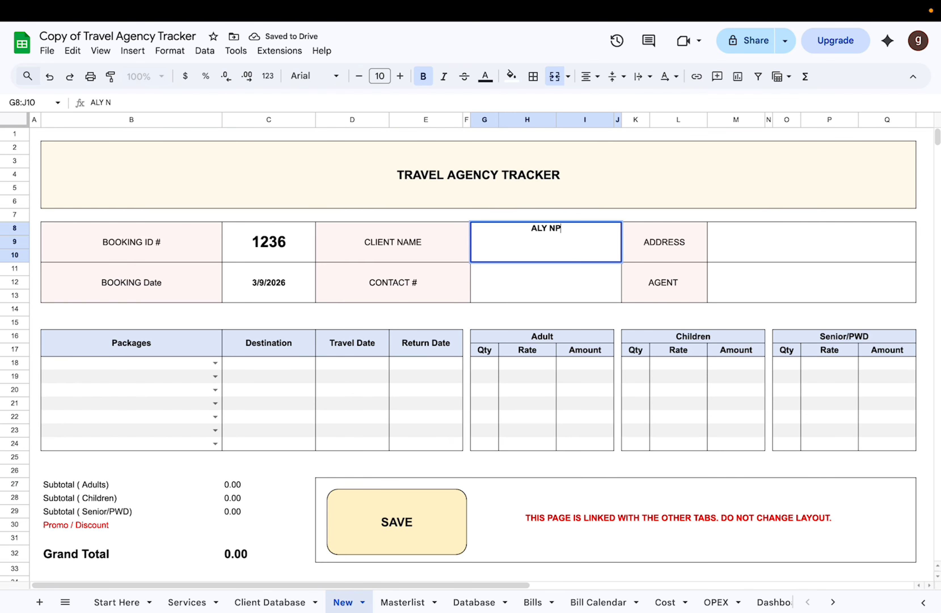
{"action": "key", "text": "Return"}
{"action": "left_click", "coordinate": [508, 299]}
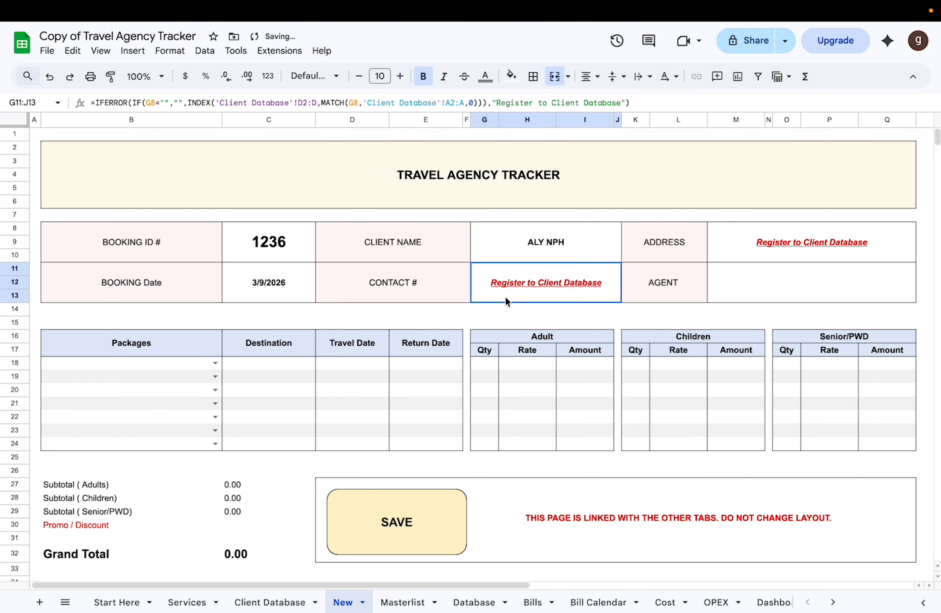
{"action": "left_click", "coordinate": [610, 251]}
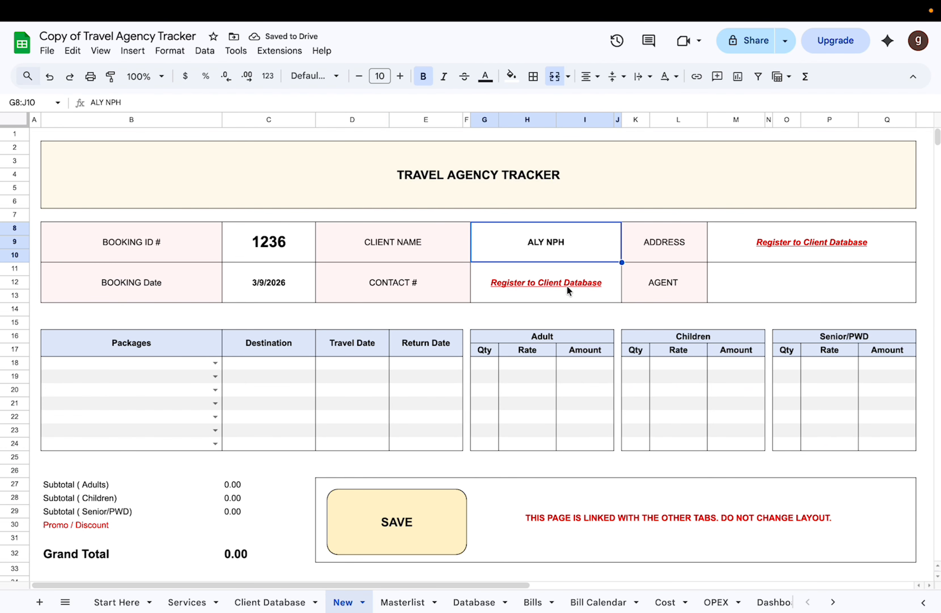
{"action": "left_click", "coordinate": [574, 301]}
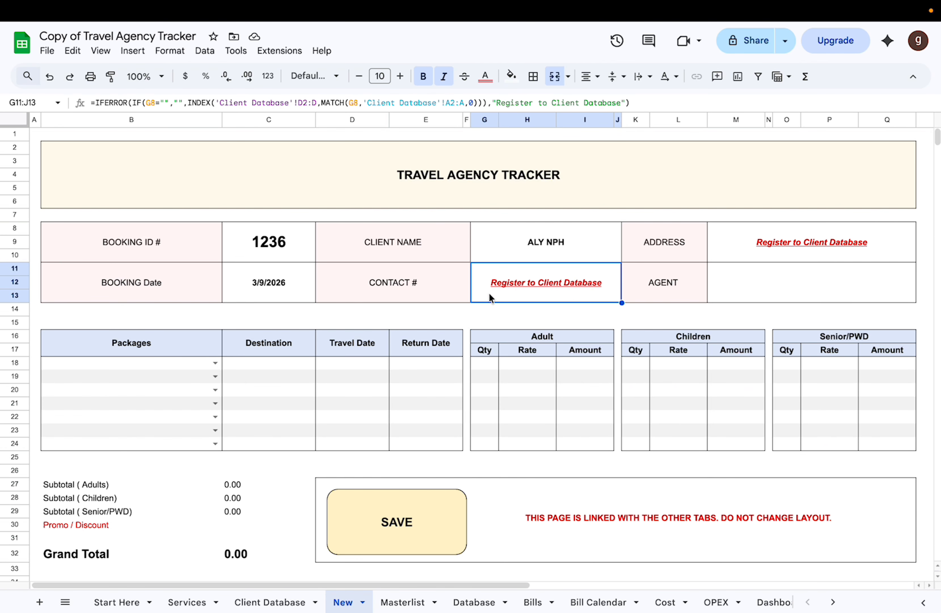
Step: Register the new client's name and gender F in the first empty row of the Client Database
{"action": "left_click", "coordinate": [270, 603]}
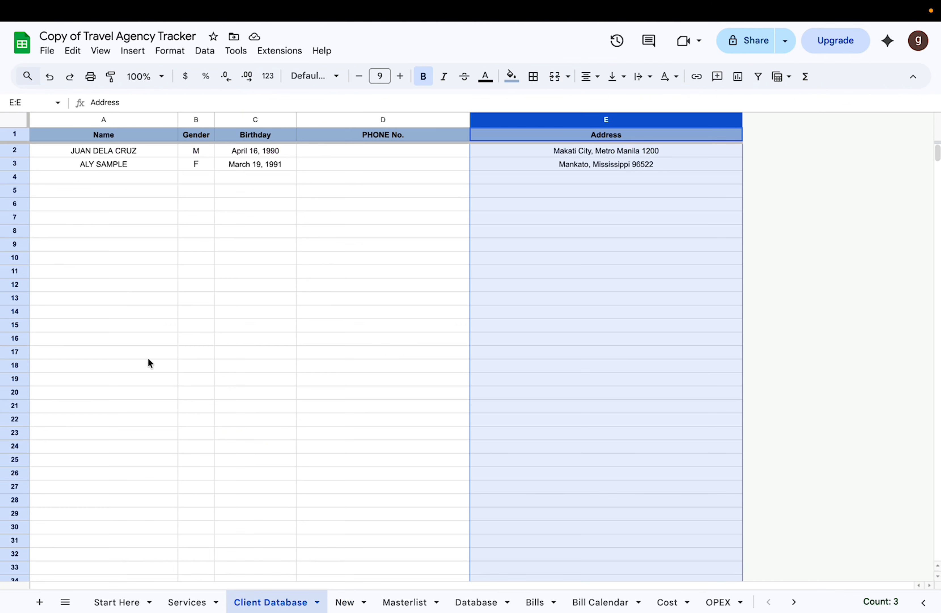
{"action": "left_click", "coordinate": [129, 181]}
{"action": "type", "text": "ALY NPH"}
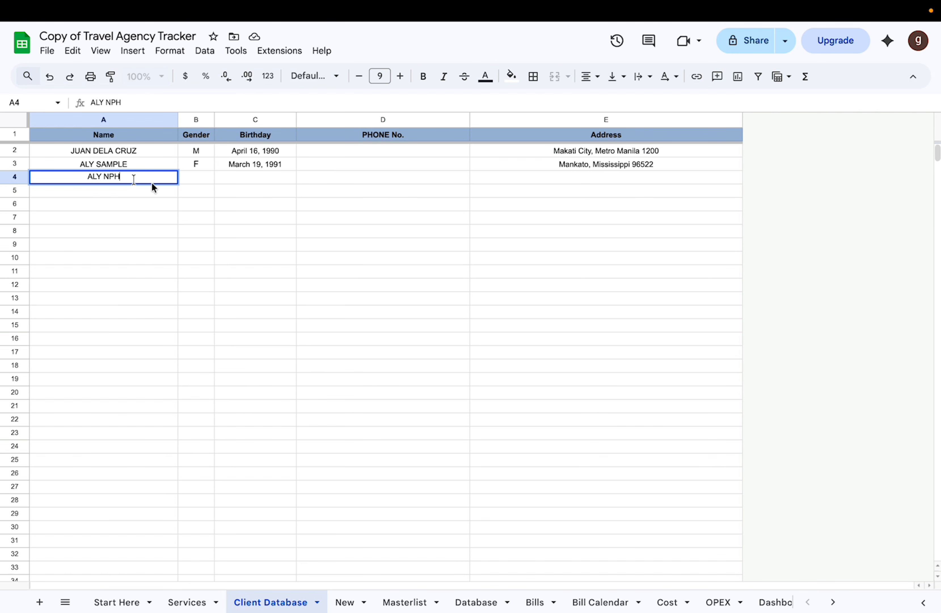
{"action": "left_click", "coordinate": [194, 178]}
Step: Complete the new client's row with the phone number and the birthday and address copied from the row above
{"action": "left_click", "coordinate": [275, 165]}
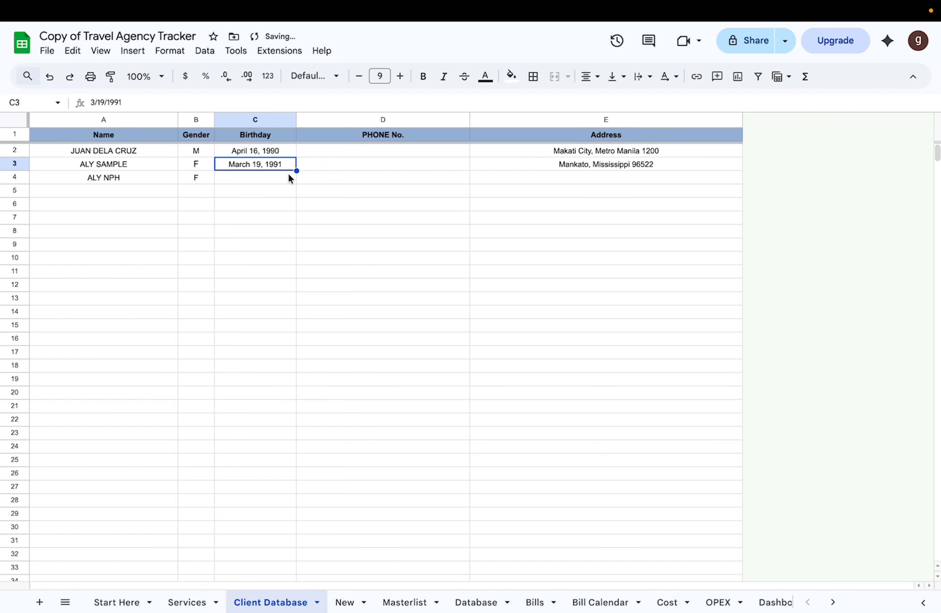
{"action": "left_click_drag", "start_coordinate": [288, 173], "coordinate": [332, 175]}
{"action": "left_click", "coordinate": [393, 182]}
{"action": "type", "text": "0907"}
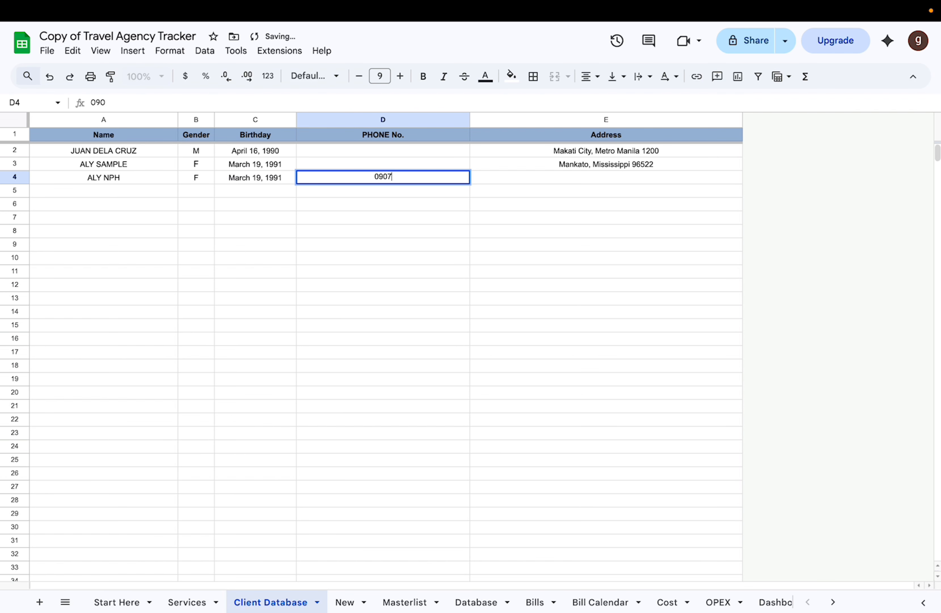
{"action": "type", "text": "-XXX-XXX"}
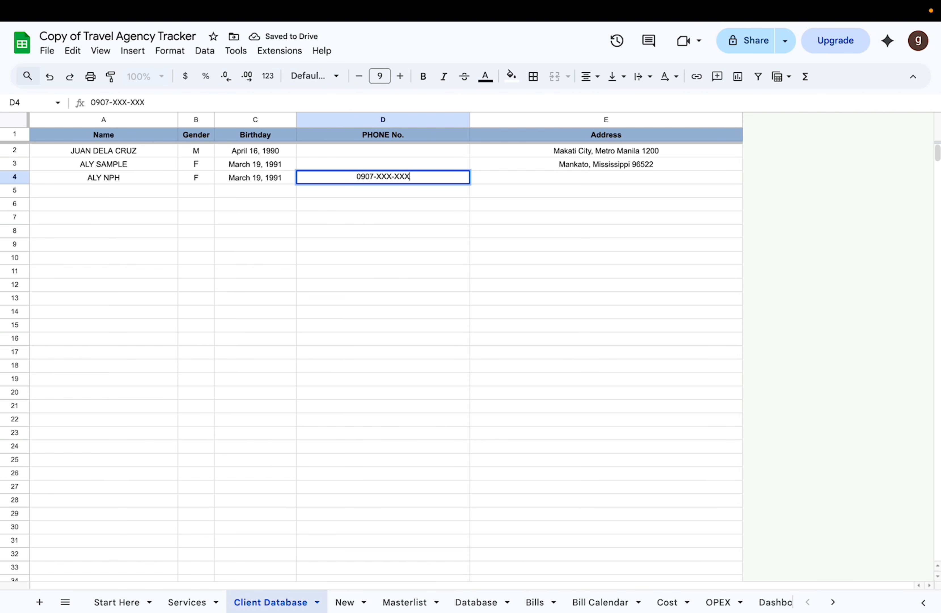
{"action": "left_click_drag", "start_coordinate": [575, 168], "coordinate": [576, 184]}
{"action": "key", "text": "super+d"}
Step: Enter the agent's name in the Agent field of the New booking form
{"action": "left_click", "coordinate": [345, 602]}
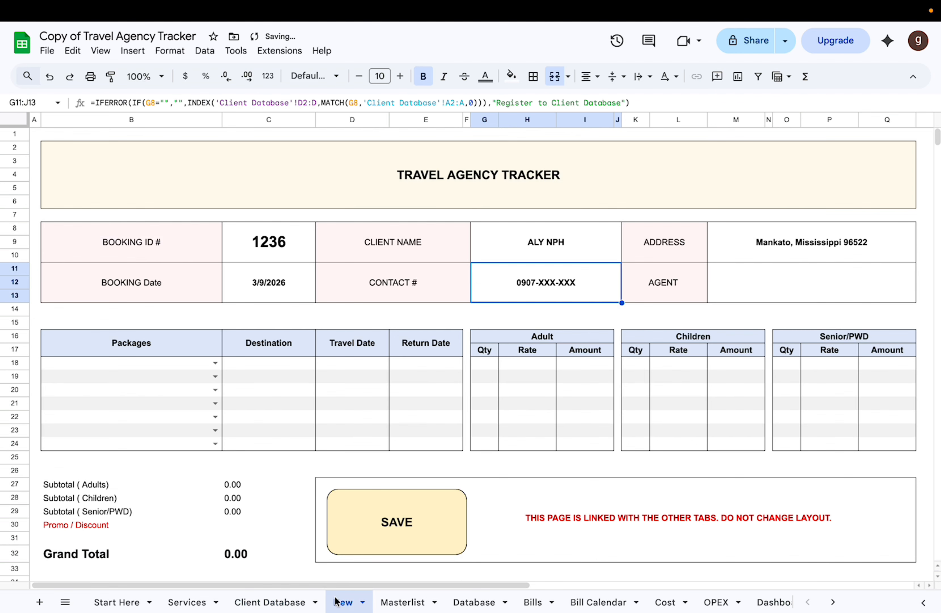
{"action": "scroll", "coordinate": [612, 240], "scroll_direction": "right", "scroll_amount": 3}
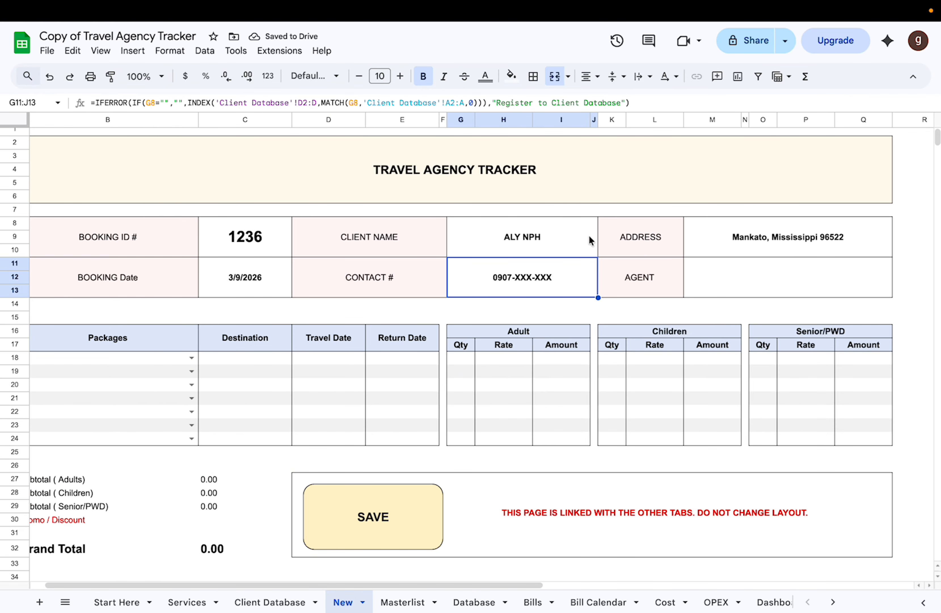
{"action": "left_click", "coordinate": [662, 272]}
{"action": "left_click", "coordinate": [761, 260]}
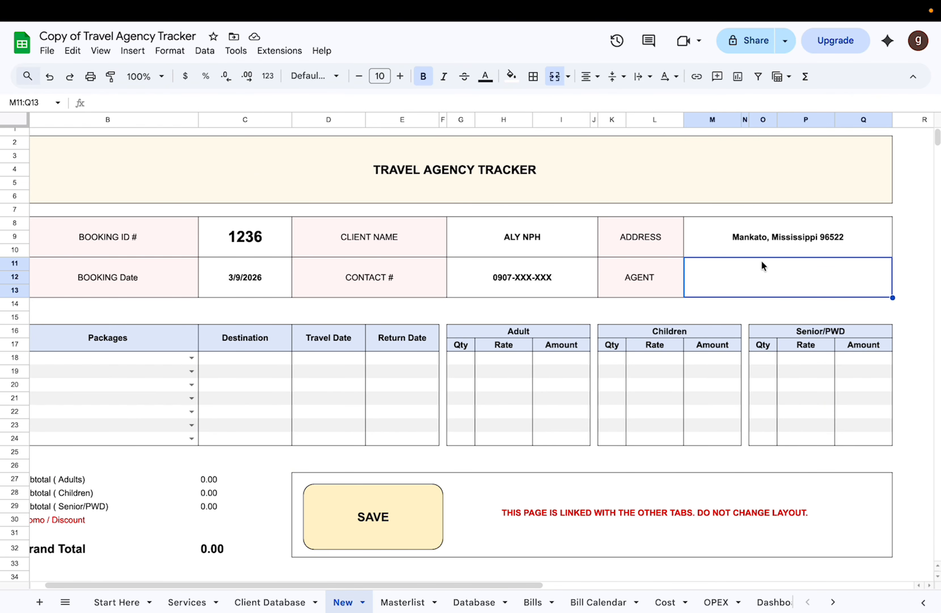
{"action": "type", "text": "ALY"}
{"action": "key", "text": "Return"}
Step: Choose Japan Budget DIY Package in the first Packages row of the booking form
{"action": "scroll", "coordinate": [613, 313], "scroll_direction": "left", "scroll_amount": 2}
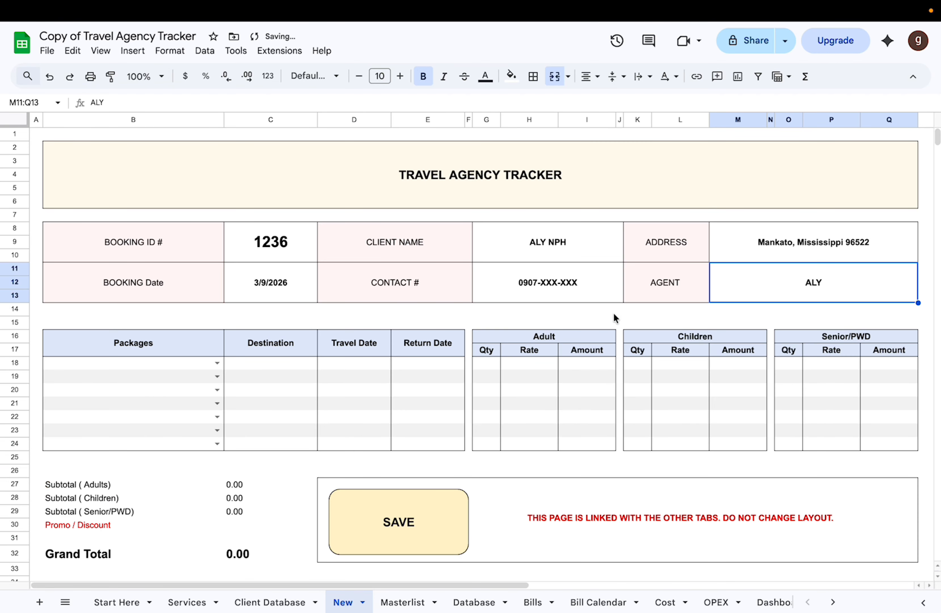
{"action": "left_click", "coordinate": [218, 364]}
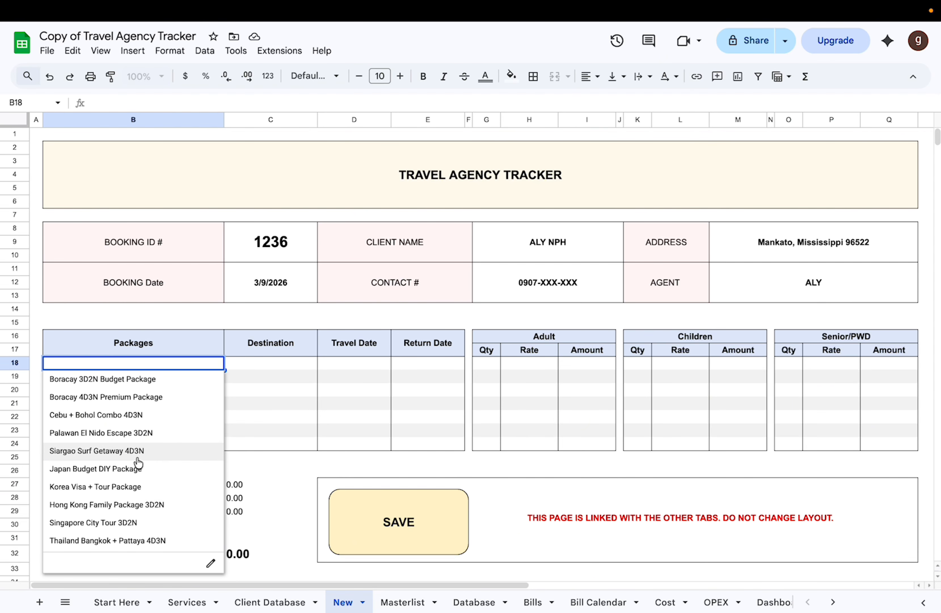
{"action": "left_click", "coordinate": [259, 406]}
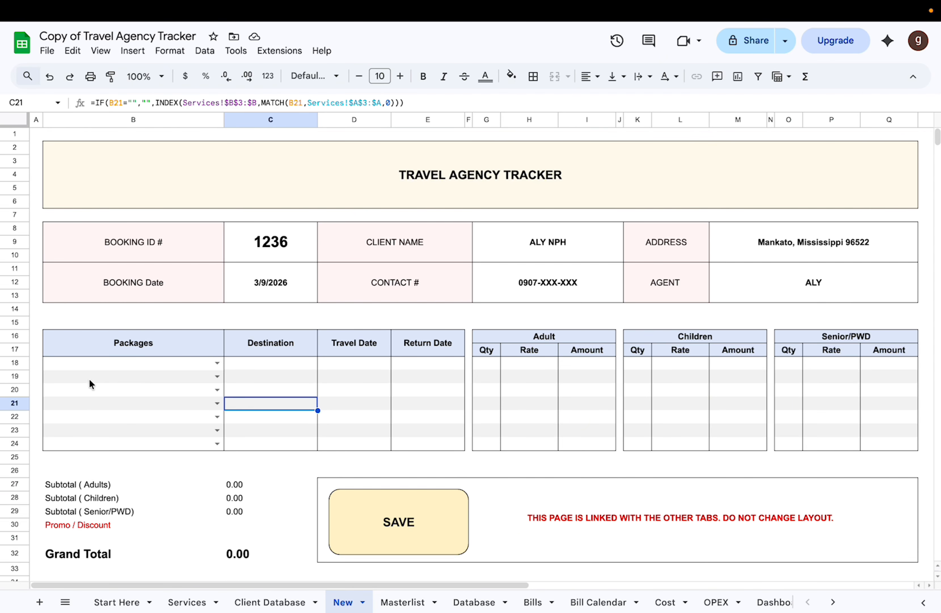
{"action": "double_click", "coordinate": [165, 363]}
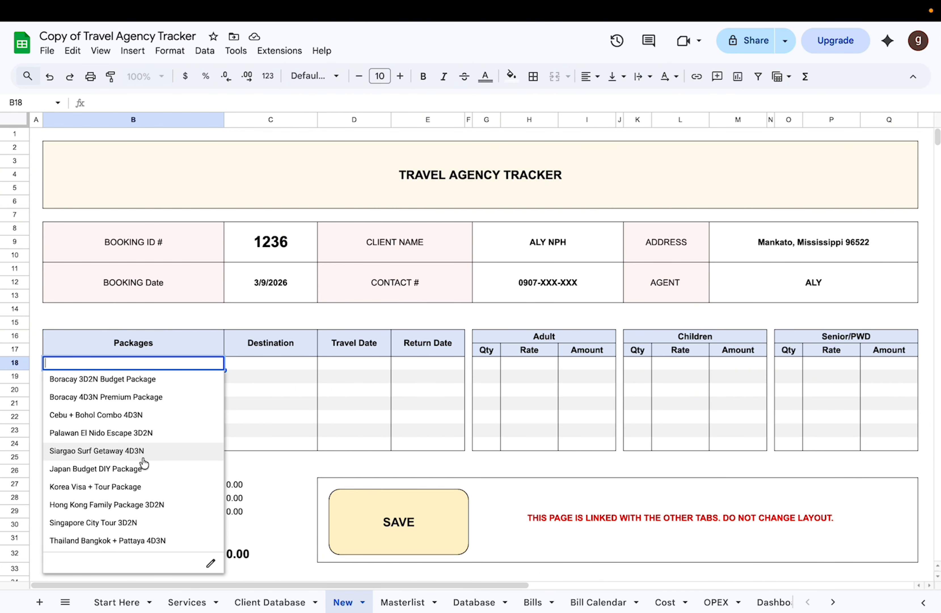
{"action": "left_click", "coordinate": [153, 480]}
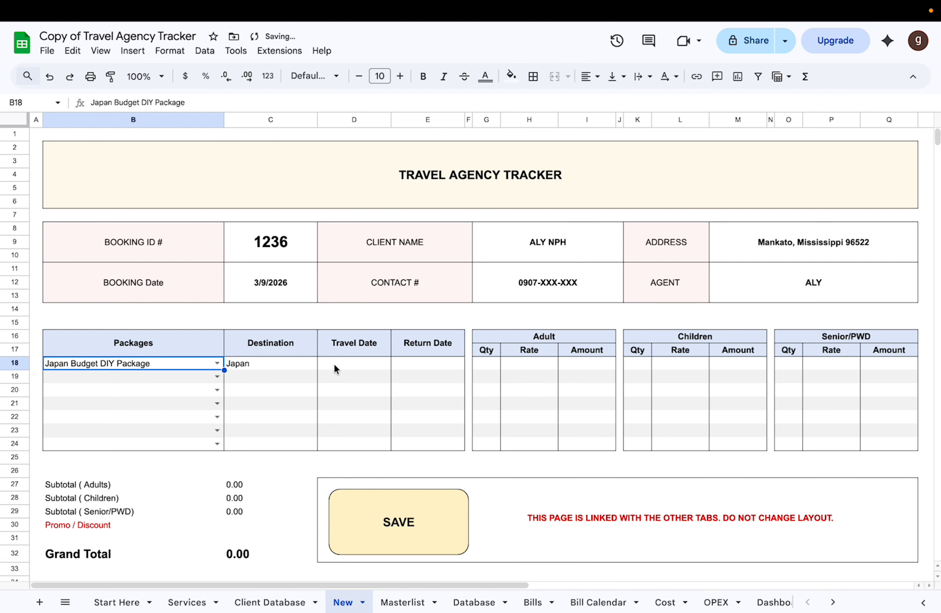
Step: Set the Japan package's Travel Date to 3/19/2026 and its Return Date to 3/31/2026
{"action": "double_click", "coordinate": [362, 362]}
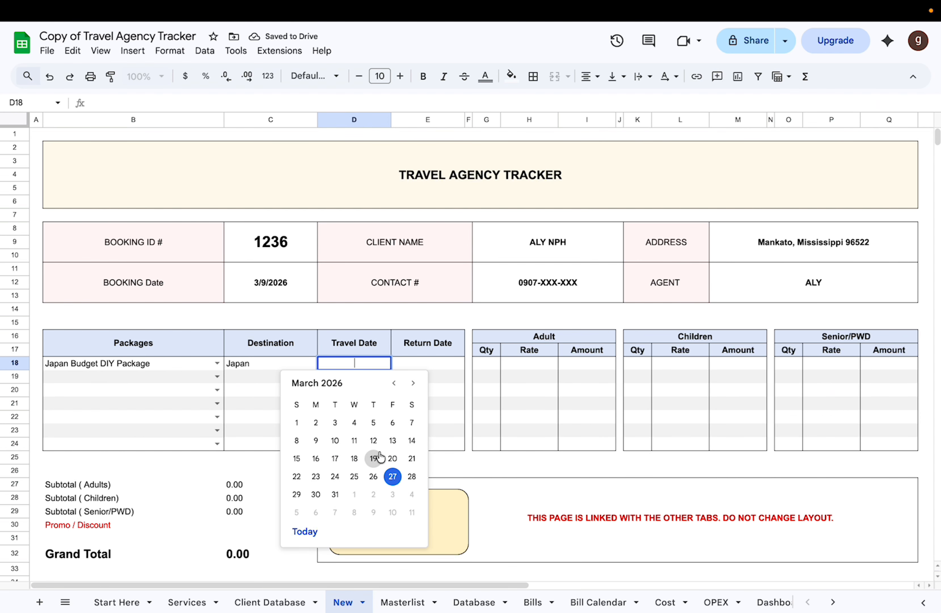
{"action": "left_click", "coordinate": [376, 458]}
{"action": "double_click", "coordinate": [430, 365]}
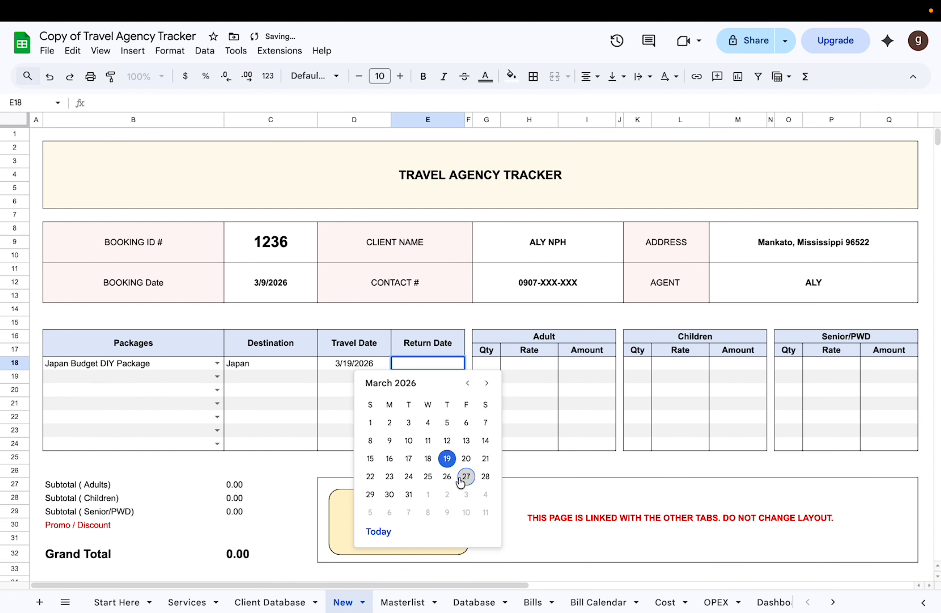
{"action": "left_click", "coordinate": [406, 495]}
Step: Set the Adult quantity of the Japan package to 4
{"action": "left_click", "coordinate": [493, 366]}
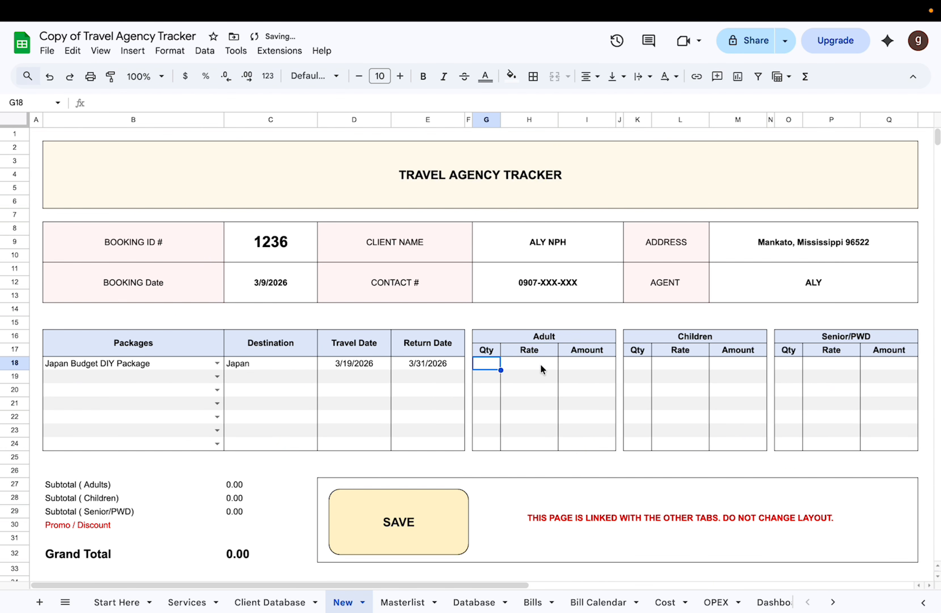
{"action": "type", "text": "3"}
{"action": "key", "text": "Return"}
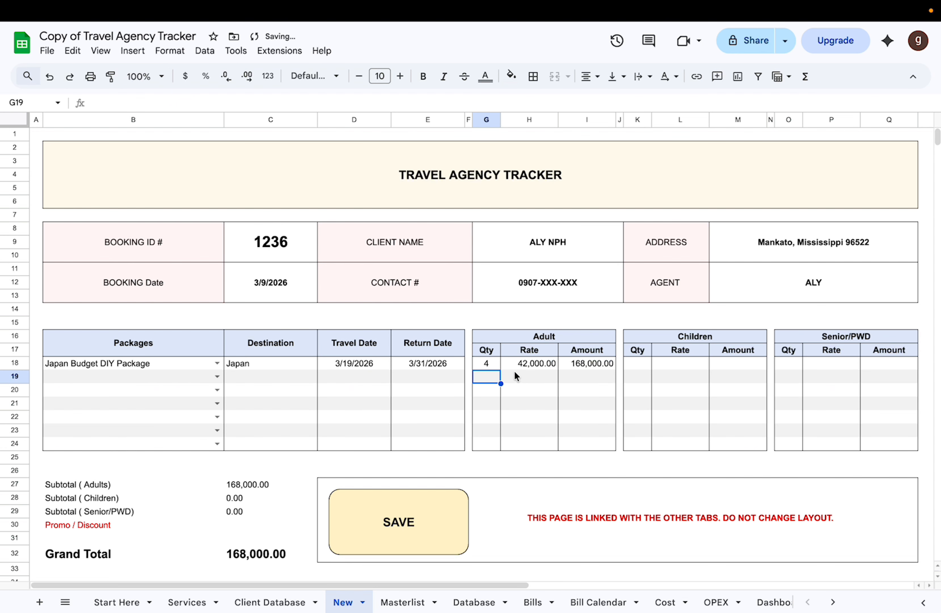
Step: Check where the Adult rate comes from in the Adult Price column of the Services sheet
{"action": "left_click", "coordinate": [537, 364]}
{"action": "left_click", "coordinate": [185, 603]}
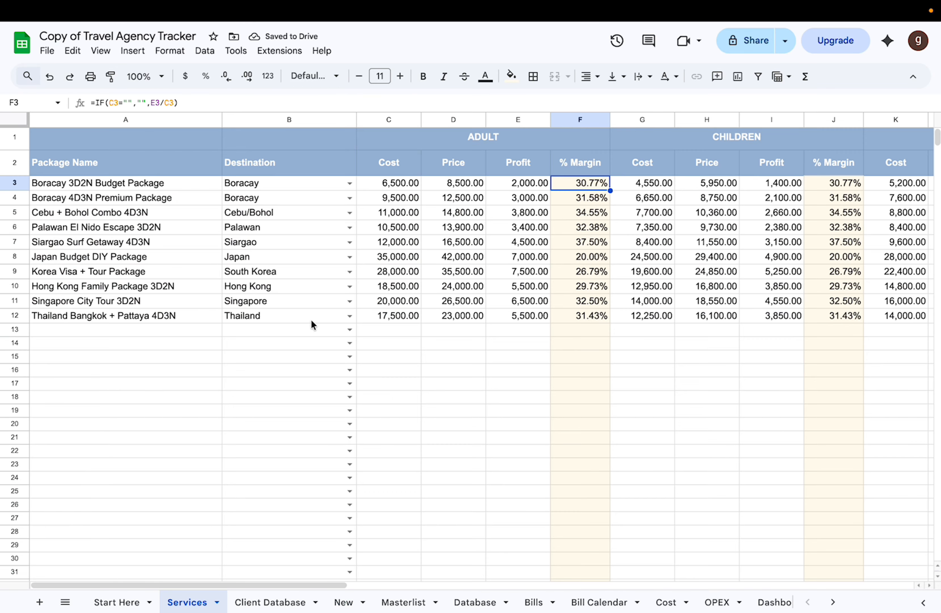
{"action": "left_click", "coordinate": [448, 118]}
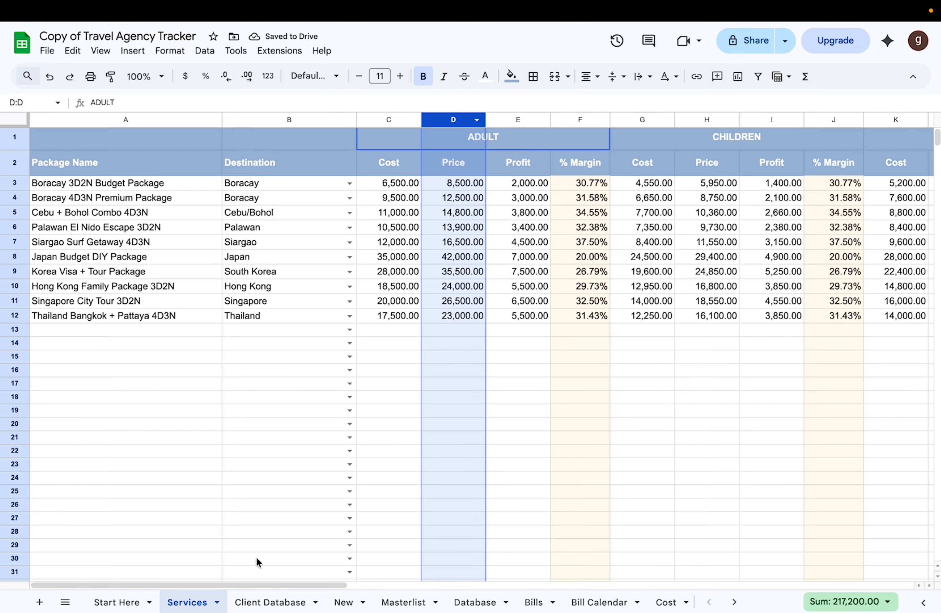
{"action": "left_click", "coordinate": [275, 602]}
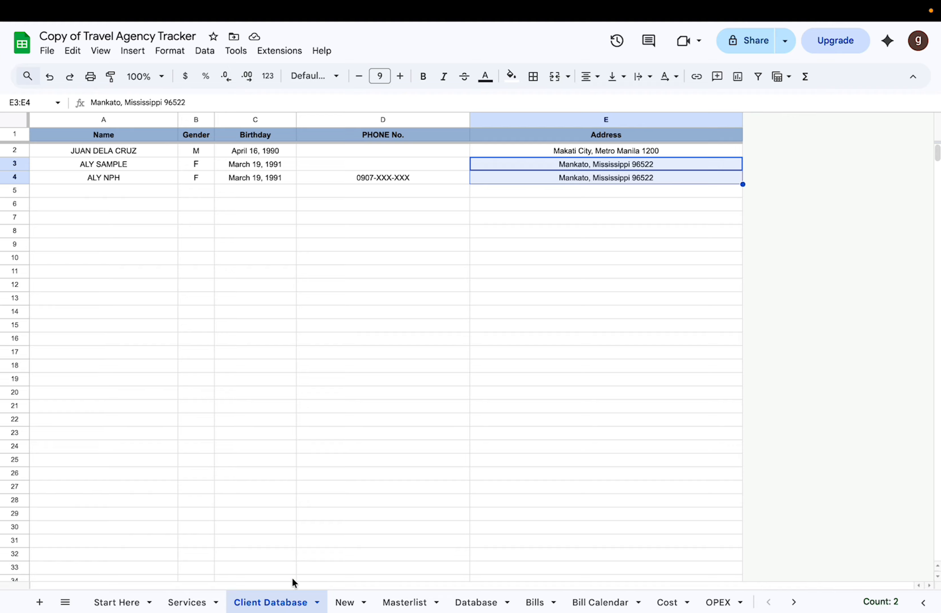
Step: Set the Japan package's Children quantity to 2 and its Senior/PWD quantity to 2 on the New form
{"action": "left_click", "coordinate": [344, 602]}
{"action": "scroll", "coordinate": [571, 376], "scroll_direction": "right", "scroll_amount": 2}
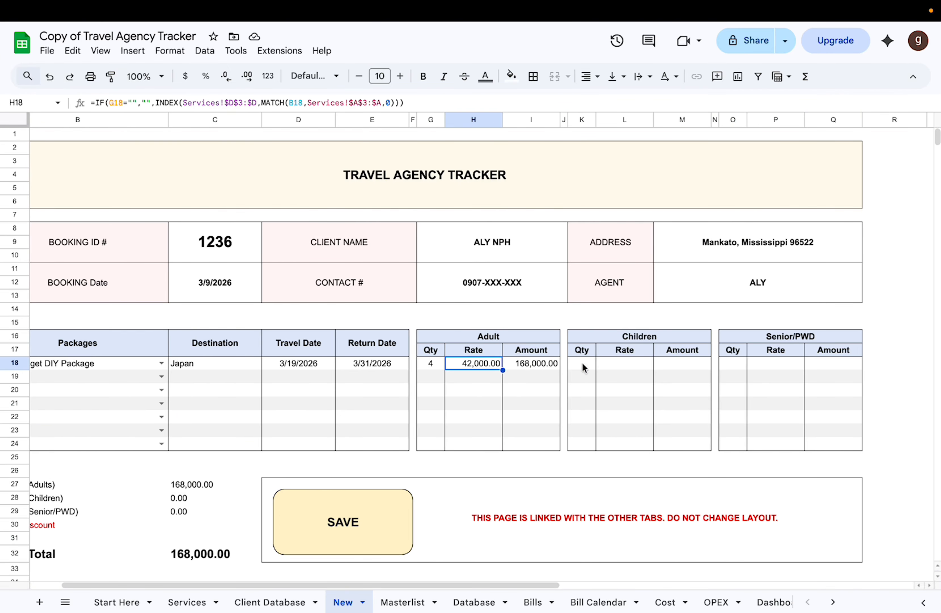
{"action": "left_click", "coordinate": [582, 363]}
{"action": "type", "text": "2"}
{"action": "key", "text": "Return"}
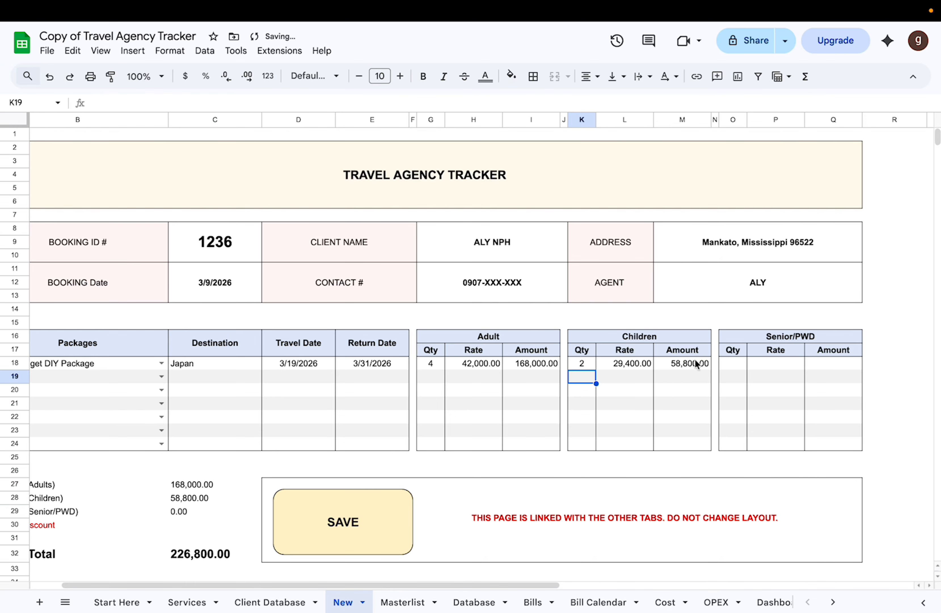
{"action": "left_click", "coordinate": [728, 363]}
{"action": "type", "text": "2"}
{"action": "key", "text": "Return"}
Step: Apply a Promo / Discount of 1,000 to the booking
{"action": "scroll", "coordinate": [660, 438], "scroll_direction": "down", "scroll_amount": 1}
{"action": "scroll", "coordinate": [669, 513], "scroll_direction": "left", "scroll_amount": 2}
{"action": "scroll", "coordinate": [669, 513], "scroll_direction": "down", "scroll_amount": 2}
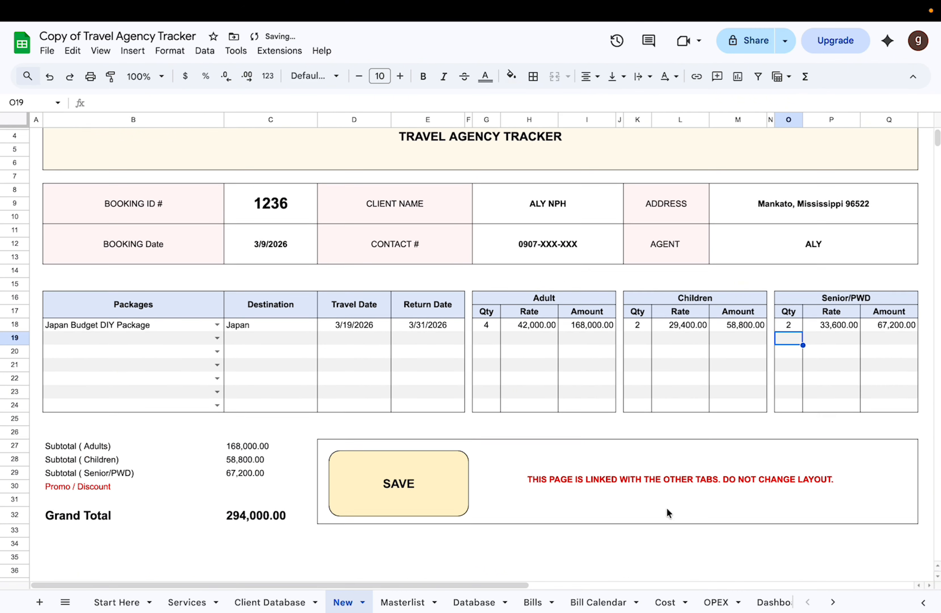
{"action": "left_click", "coordinate": [244, 485]}
{"action": "type", "text": "1000"}
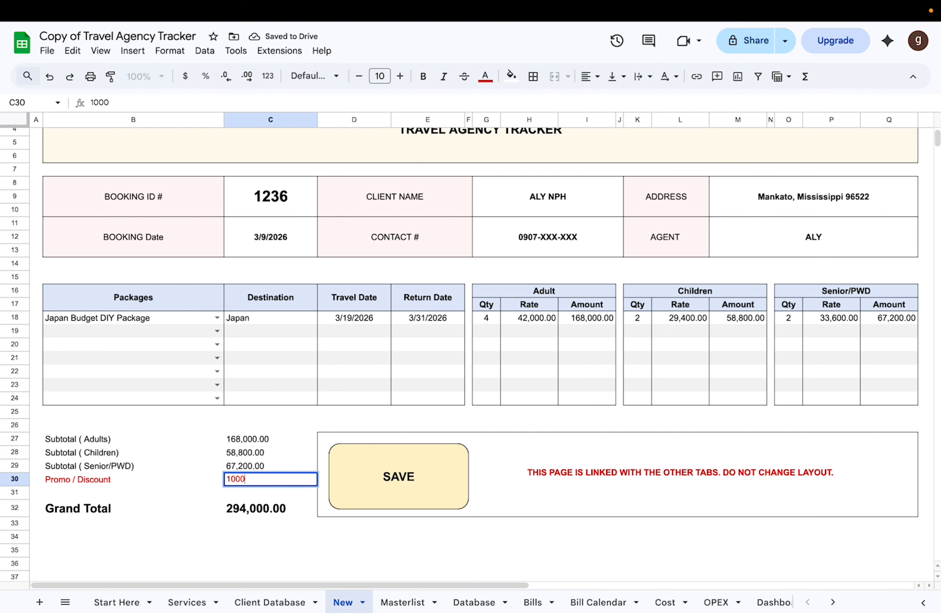
{"action": "key", "text": "Return"}
{"action": "left_click", "coordinate": [183, 551]}
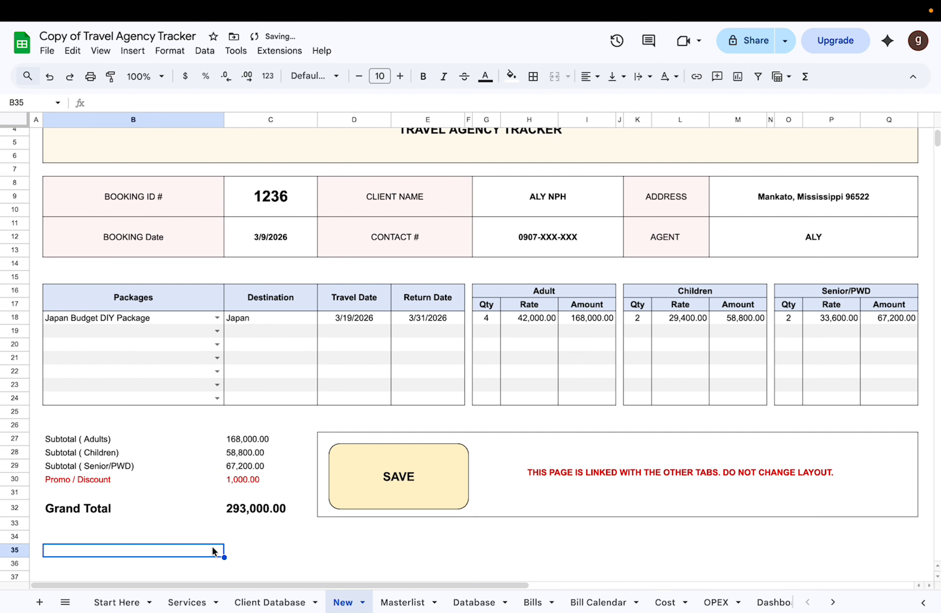
Step: Save the booking with the form's SAVE button, accept the script authorization request and open the Google sign-in page
{"action": "scroll", "coordinate": [212, 550], "scroll_direction": "down", "scroll_amount": 1}
{"action": "scroll", "coordinate": [337, 513], "scroll_direction": "up", "scroll_amount": 3}
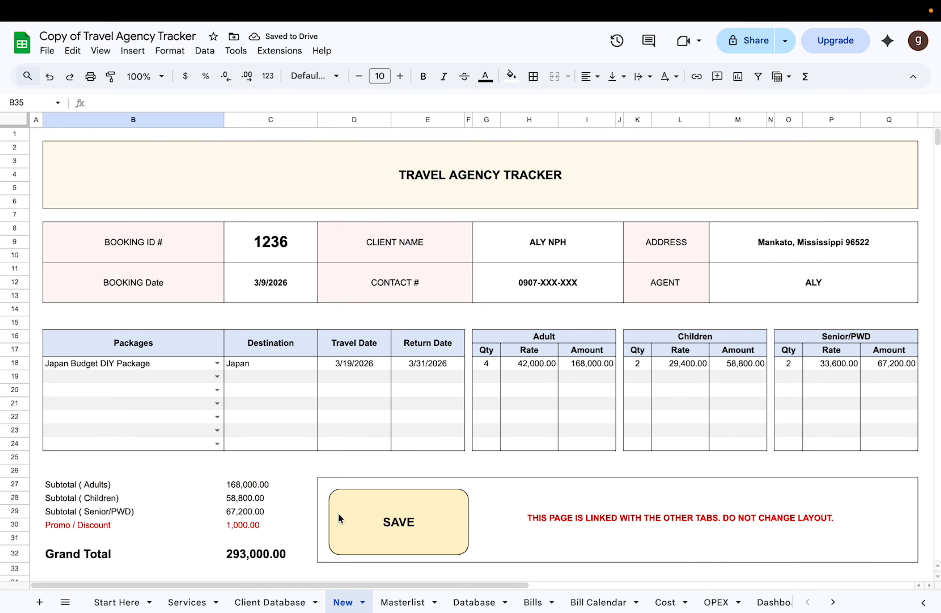
{"action": "scroll", "coordinate": [337, 512], "scroll_direction": "down", "scroll_amount": 2}
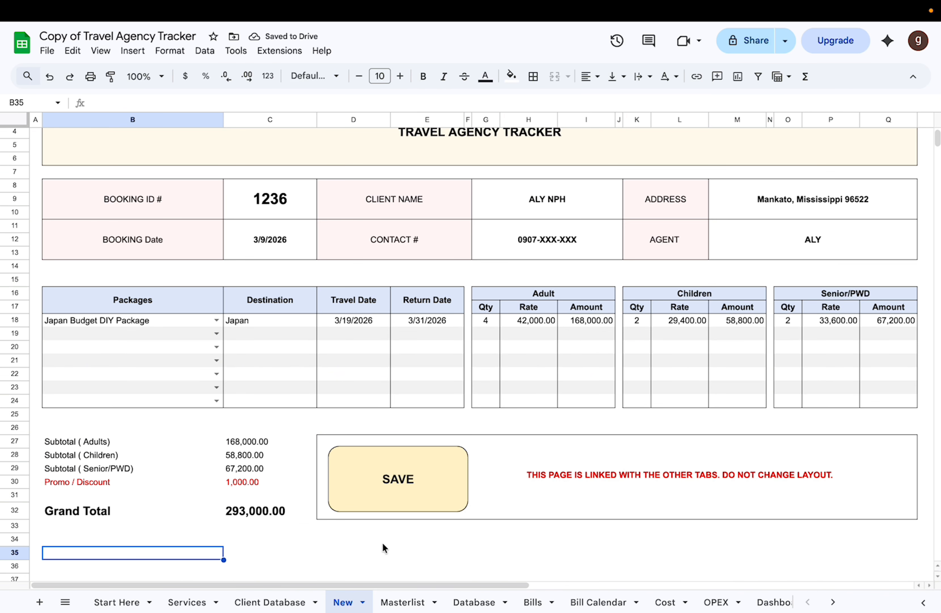
{"action": "left_click", "coordinate": [417, 488]}
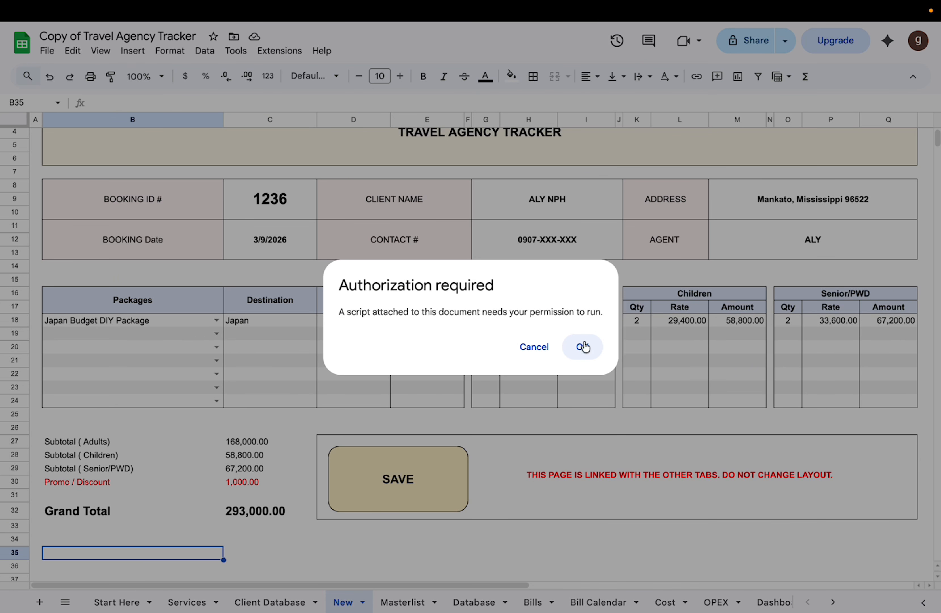
{"action": "left_click", "coordinate": [583, 346]}
{"action": "left_click", "coordinate": [276, 35]}
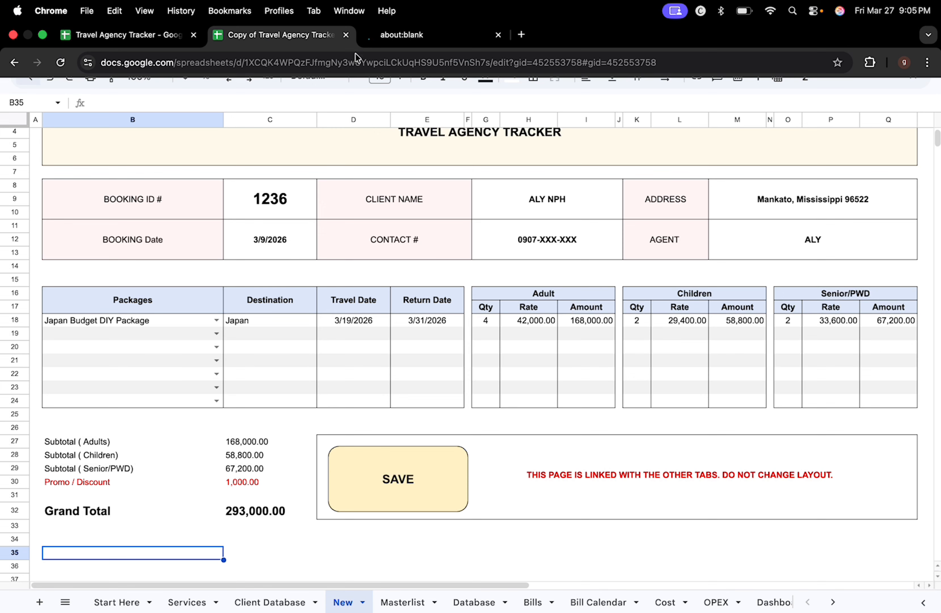
{"action": "left_click", "coordinate": [413, 41]}
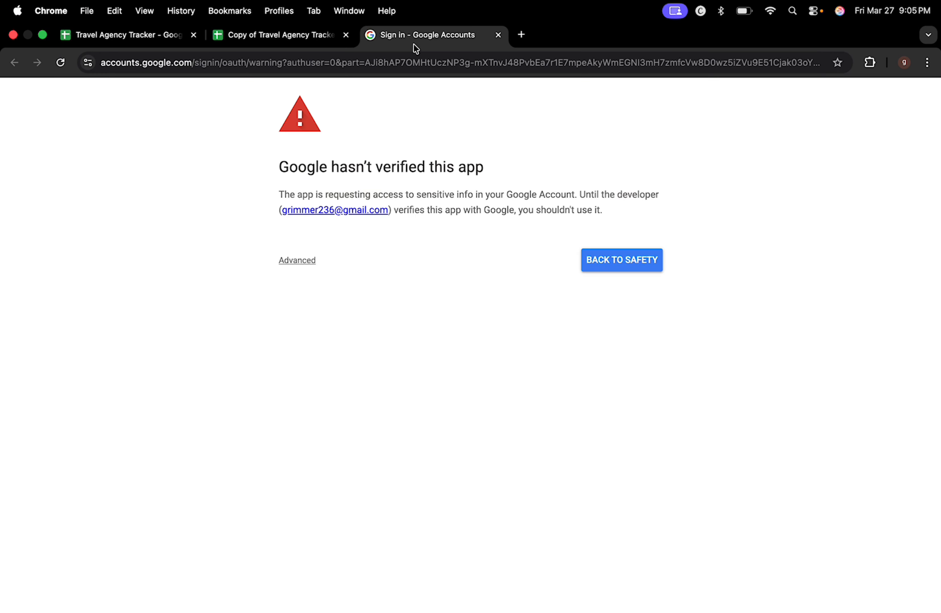
Step: Bypass the unverified-app warning through its advanced options and continue to Travel Agency Tracker (unsafe)
{"action": "left_click_drag", "start_coordinate": [268, 166], "coordinate": [589, 167]}
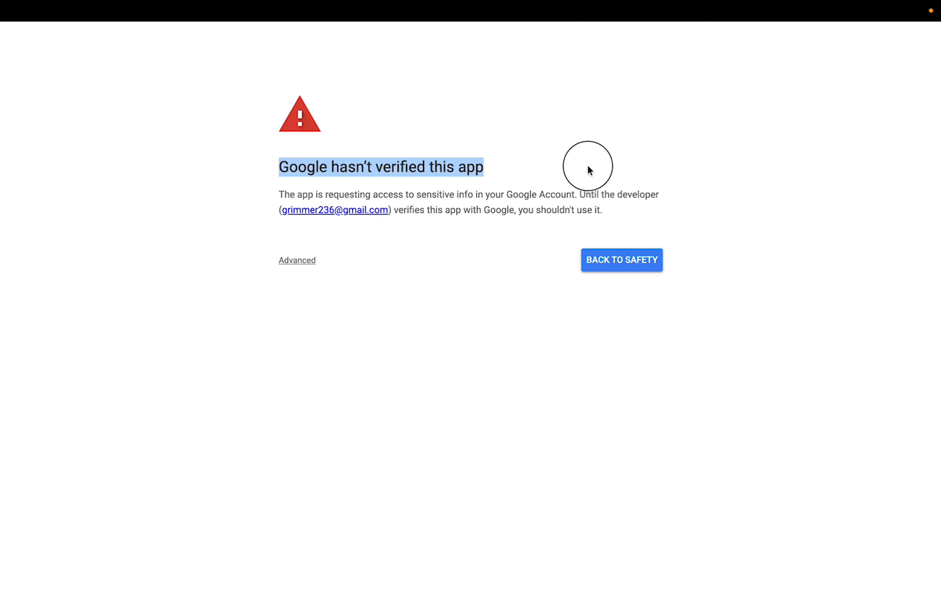
{"action": "left_click_drag", "start_coordinate": [241, 262], "coordinate": [385, 260]}
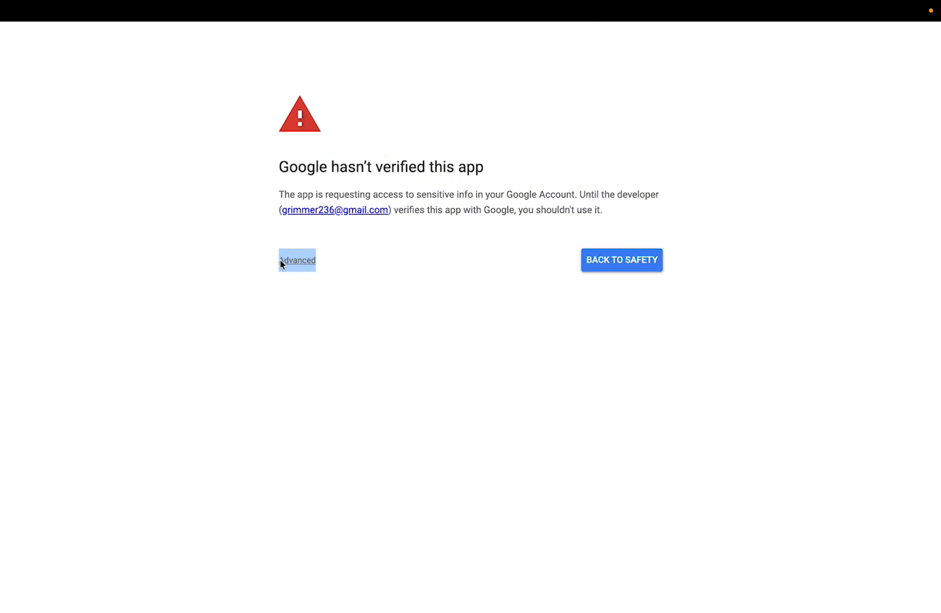
{"action": "left_click", "coordinate": [291, 268]}
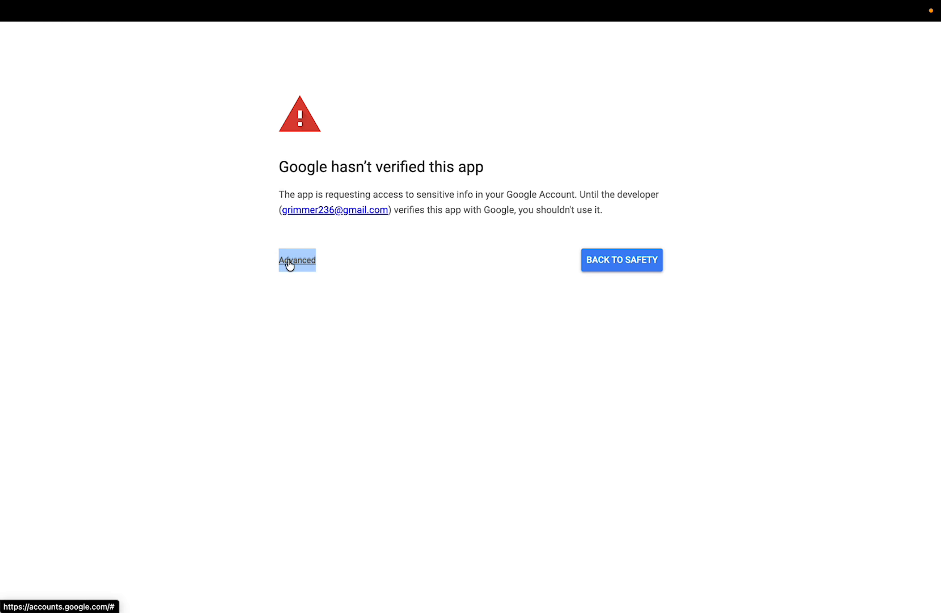
{"action": "left_click_drag", "start_coordinate": [251, 352], "coordinate": [413, 354]}
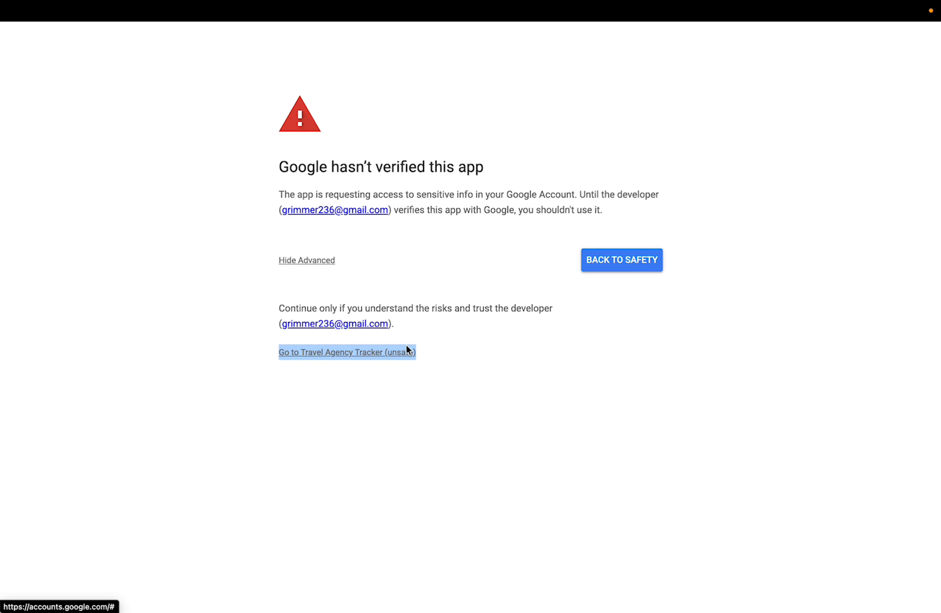
{"action": "left_click", "coordinate": [407, 351]}
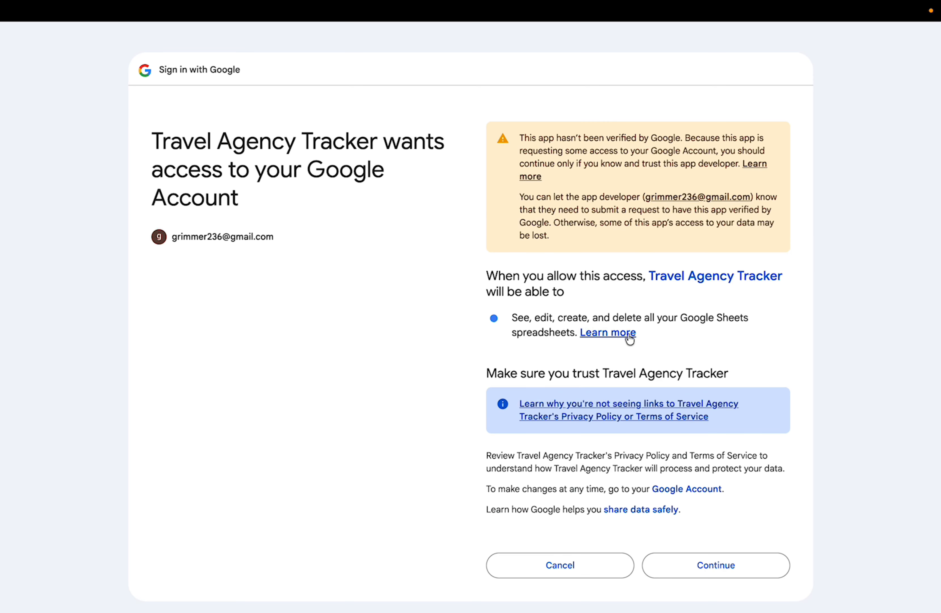
Step: Review the spreadsheet permissions that Travel Agency Tracker requests and grant it access to the Google account
{"action": "left_click", "coordinate": [628, 334]}
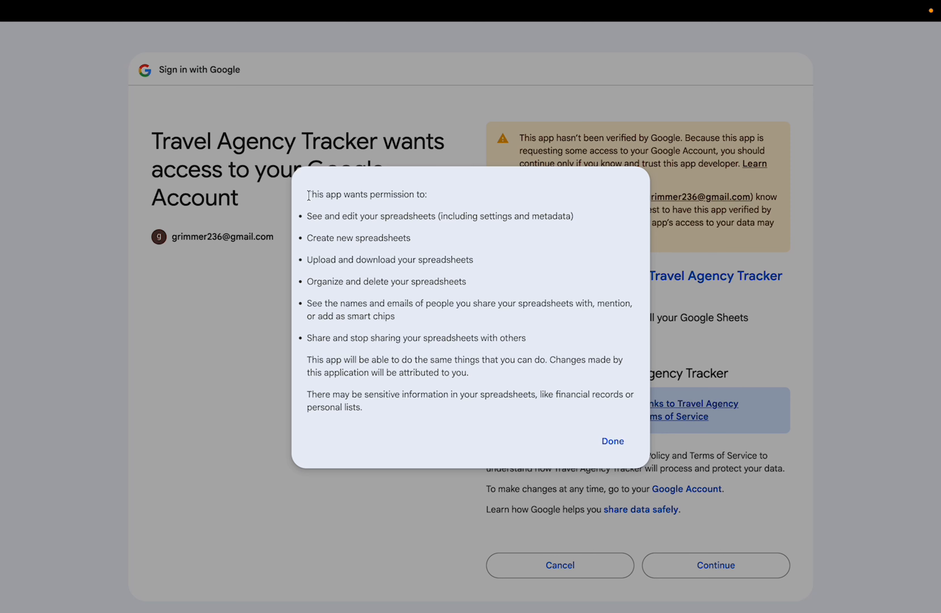
{"action": "left_click_drag", "start_coordinate": [309, 195], "coordinate": [431, 410]}
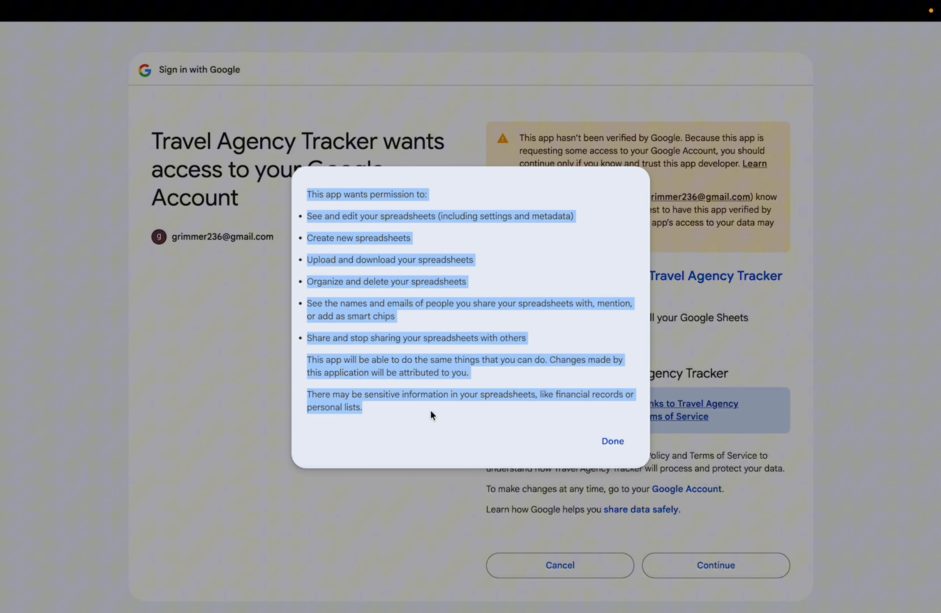
{"action": "left_click", "coordinate": [634, 444]}
{"action": "left_click", "coordinate": [691, 561]}
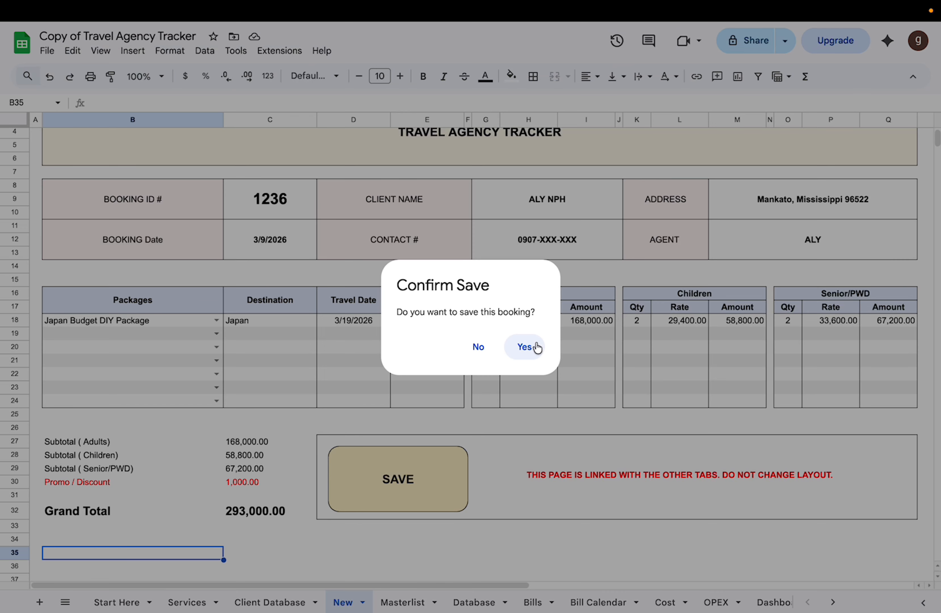
Step: Confirm saving the Japan Budget DIY Package booking from the New form
{"action": "left_click", "coordinate": [526, 347]}
{"action": "scroll", "coordinate": [536, 342], "scroll_direction": "down", "scroll_amount": 2}
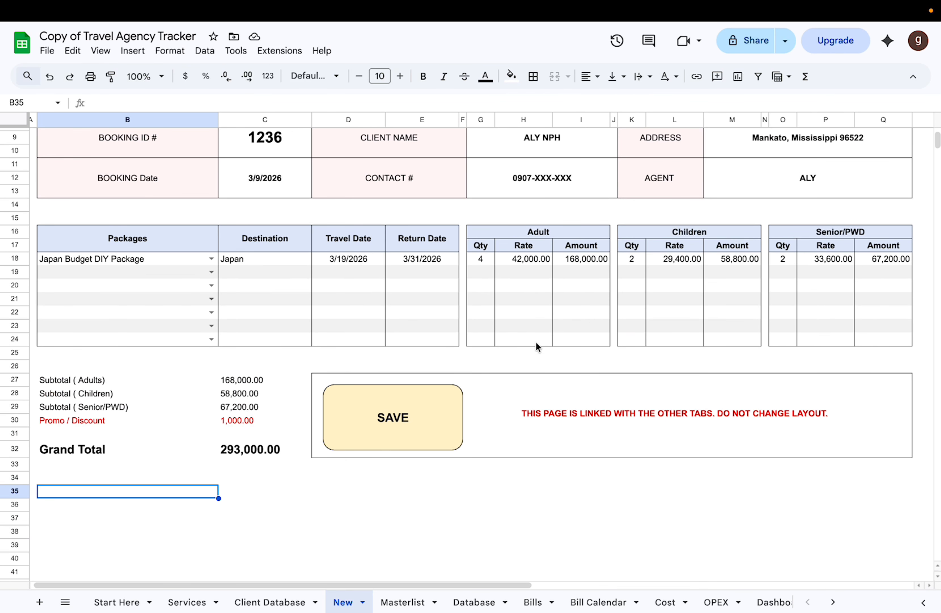
{"action": "scroll", "coordinate": [536, 342], "scroll_direction": "up", "scroll_amount": 3}
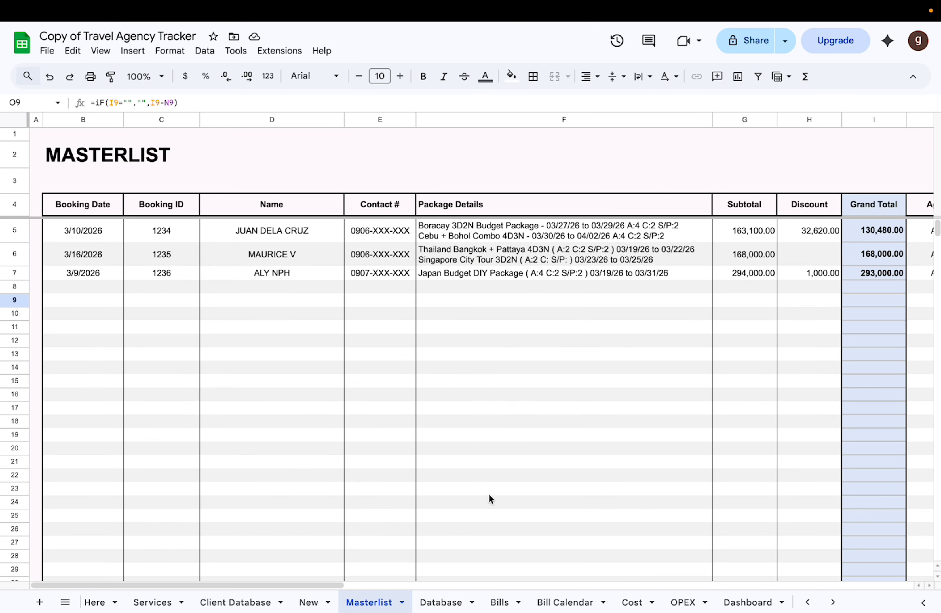
Step: Compare the Masterlist entries with the state of the New form after saving, ending on the Masterlist sheet
{"action": "scroll", "coordinate": [489, 493], "scroll_direction": "right", "scroll_amount": 6}
{"action": "mouse_move", "coordinate": [537, 1]}
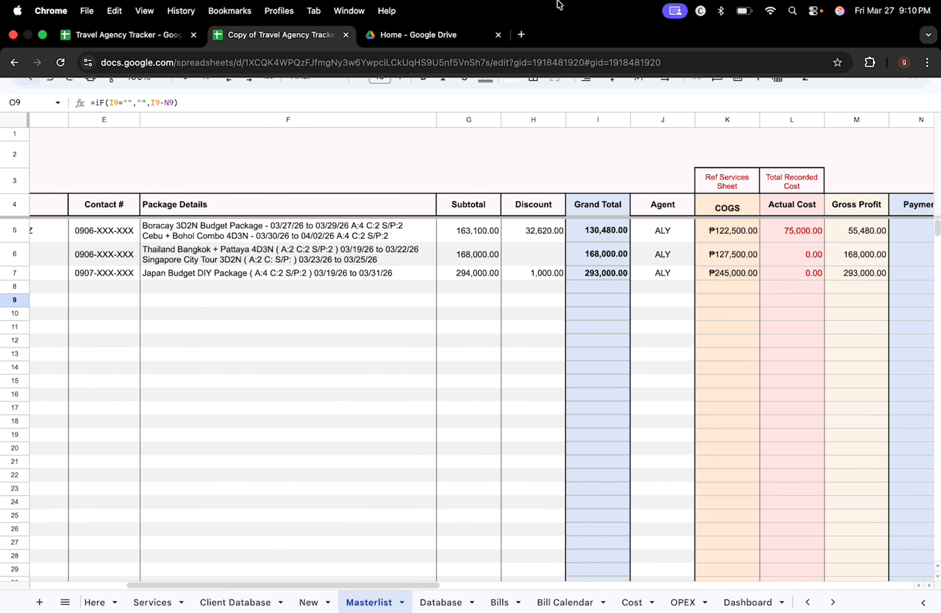
{"action": "scroll", "coordinate": [468, 390], "scroll_direction": "left", "scroll_amount": 6}
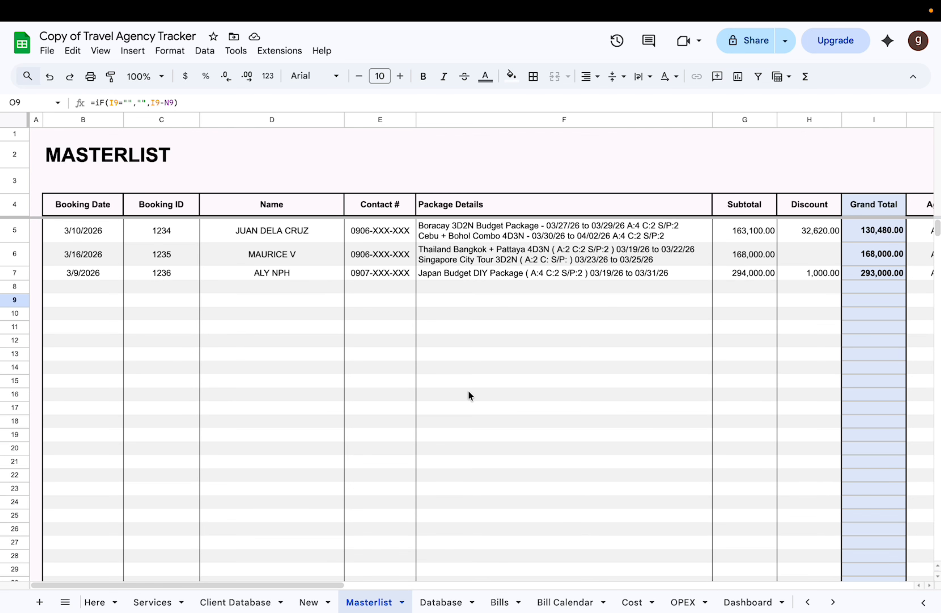
{"action": "left_click", "coordinate": [303, 601]}
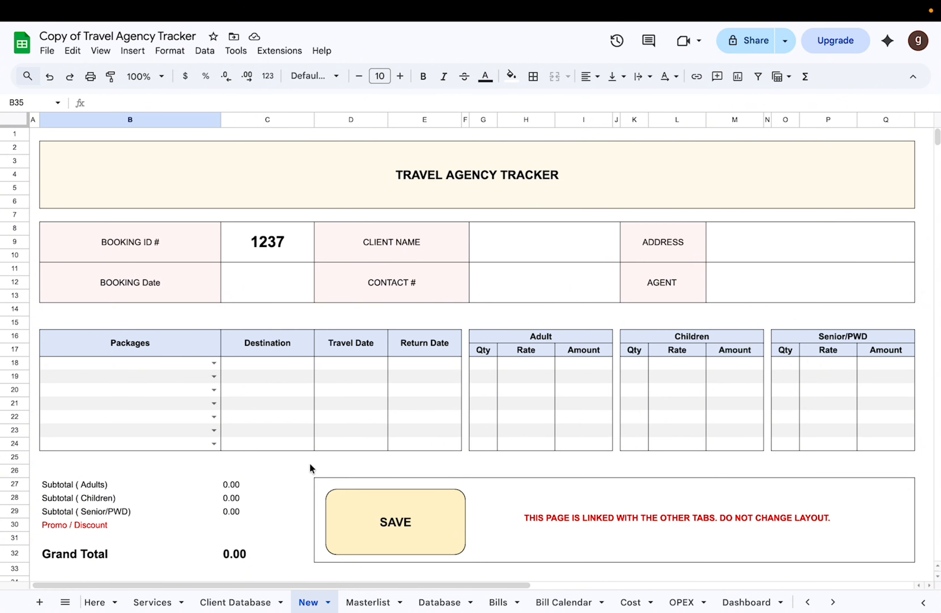
{"action": "left_click", "coordinate": [362, 601]}
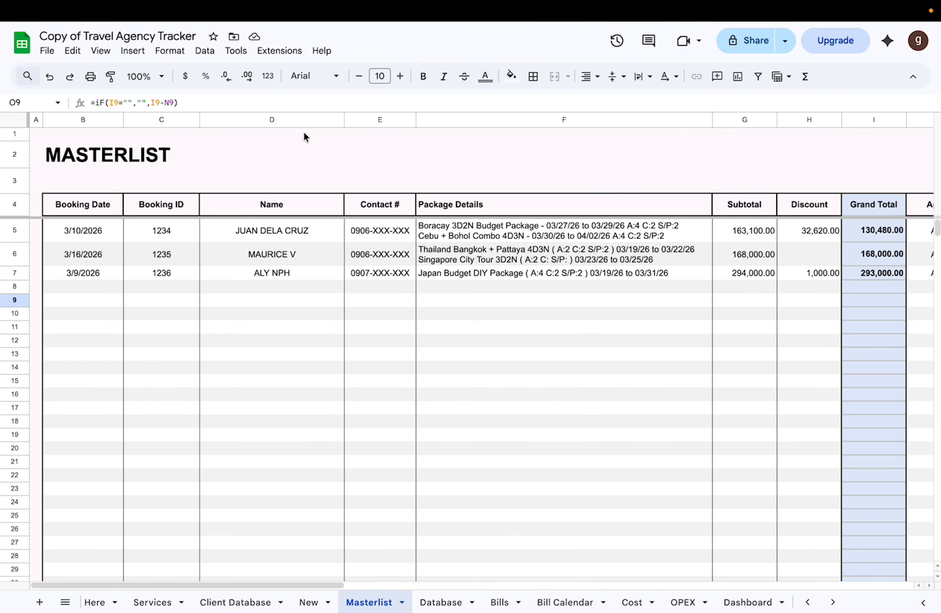
Step: Examine the newly saved booking in Masterlist row 7, from its booking date and client details to its package details and subtotal
{"action": "left_click", "coordinate": [112, 229]}
{"action": "left_click", "coordinate": [103, 274]}
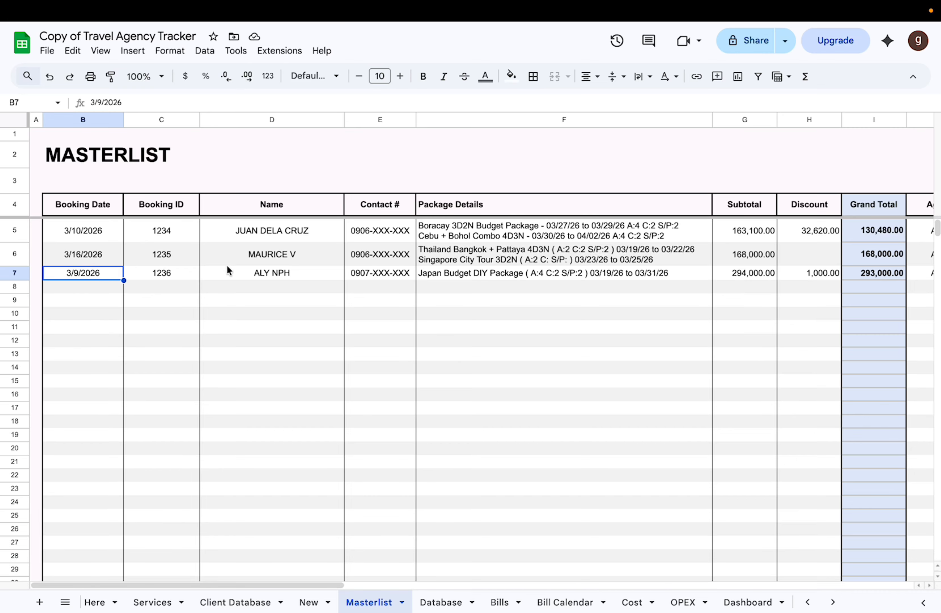
{"action": "left_click", "coordinate": [168, 274]}
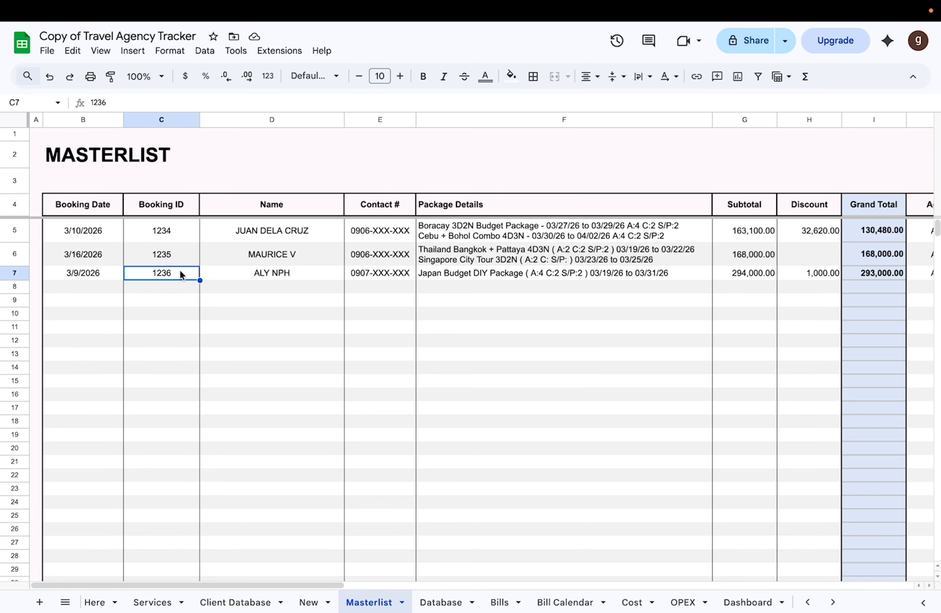
{"action": "left_click", "coordinate": [298, 281]}
{"action": "left_click", "coordinate": [292, 274]}
{"action": "left_click", "coordinate": [378, 259]}
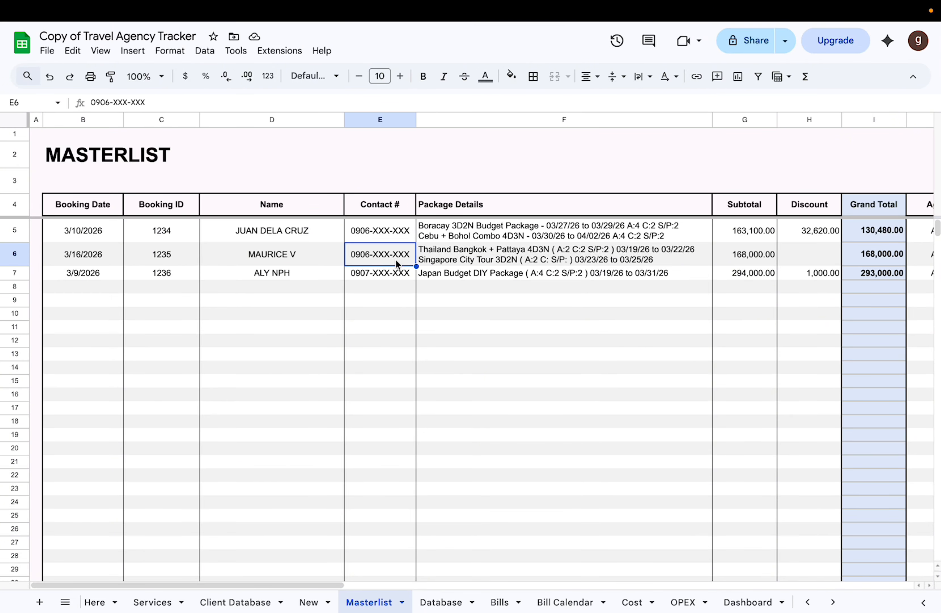
{"action": "left_click", "coordinate": [485, 270]}
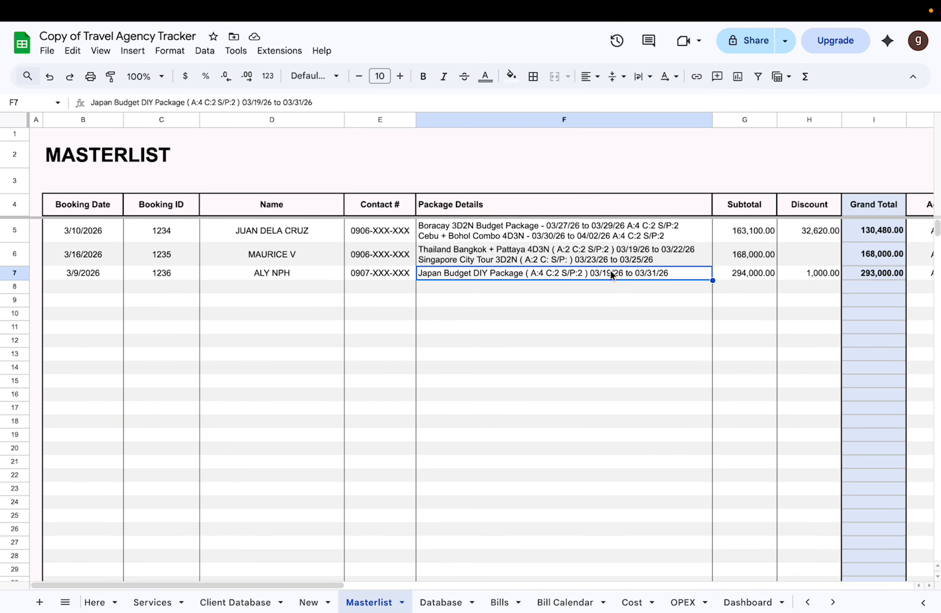
{"action": "left_click", "coordinate": [722, 276]}
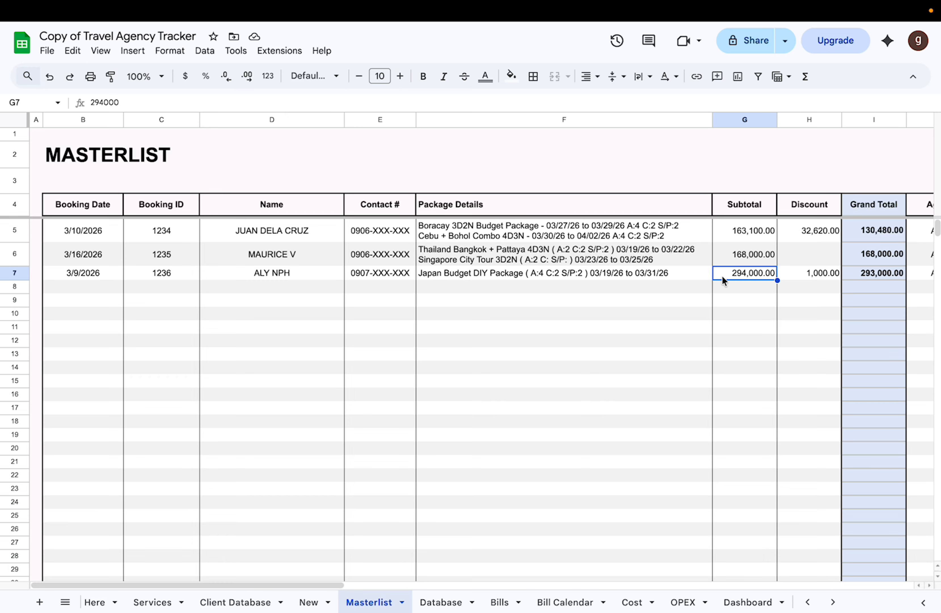
Step: Examine the Masterlist's Subtotal, Discount and Grand Total columns
{"action": "scroll", "coordinate": [722, 276], "scroll_direction": "right", "scroll_amount": 4}
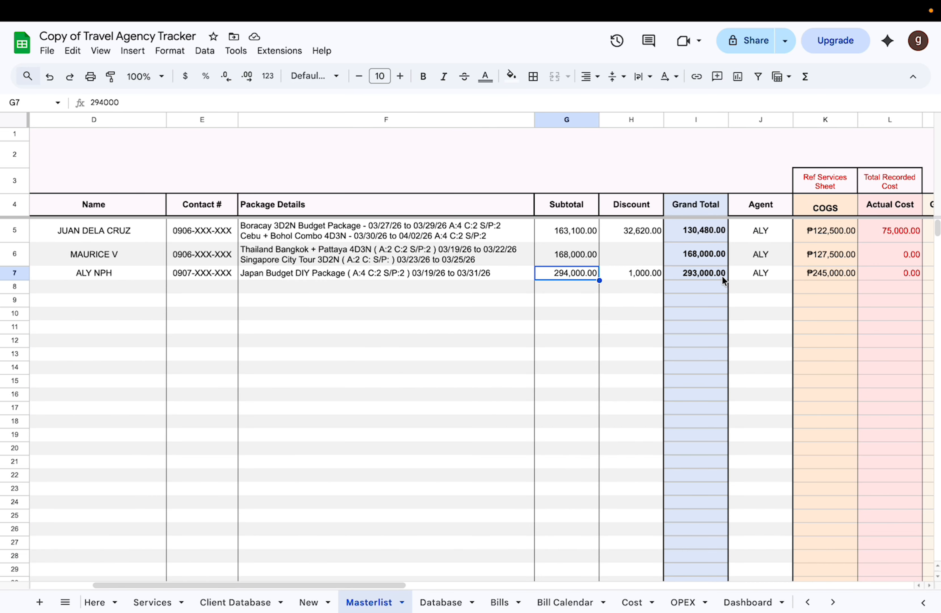
{"action": "left_click", "coordinate": [561, 121]}
{"action": "left_click", "coordinate": [616, 275]}
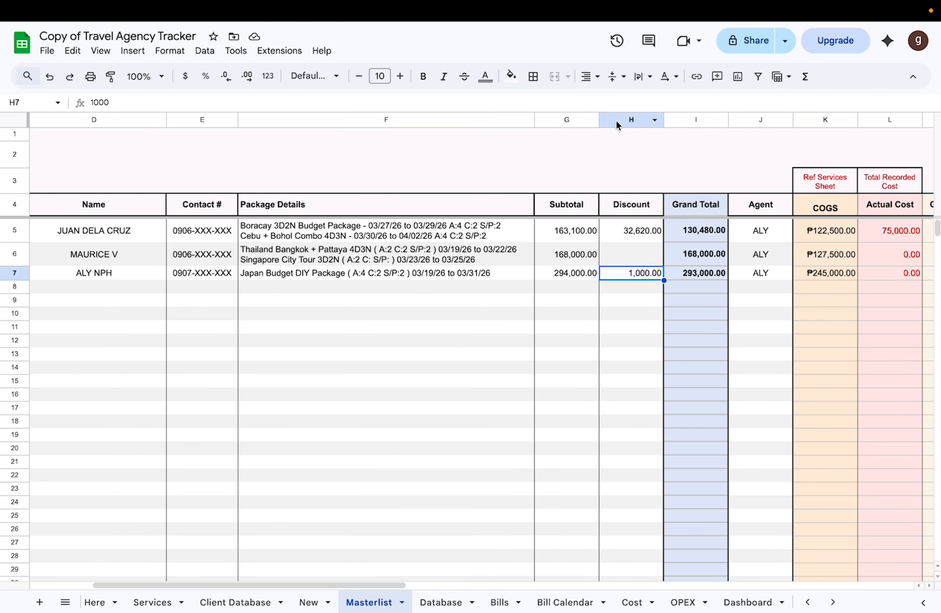
{"action": "left_click", "coordinate": [616, 120]}
{"action": "scroll", "coordinate": [620, 197], "scroll_direction": "right", "scroll_amount": 2}
{"action": "left_click", "coordinate": [625, 119]}
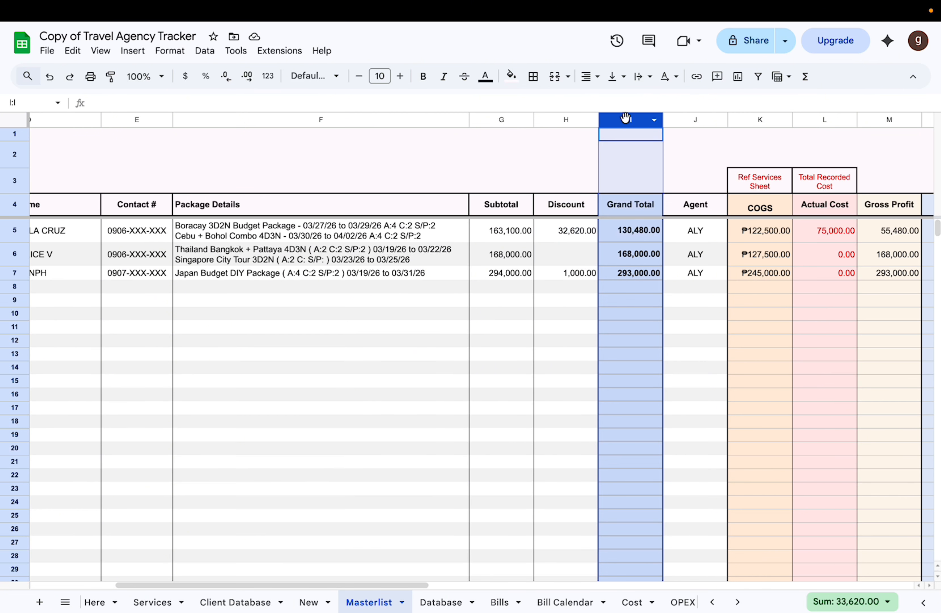
Step: Examine the Masterlist's COGS column and trace its reference to the adult Cost column on the Services sheet
{"action": "scroll", "coordinate": [673, 131], "scroll_direction": "right", "scroll_amount": 2}
{"action": "left_click", "coordinate": [637, 121]}
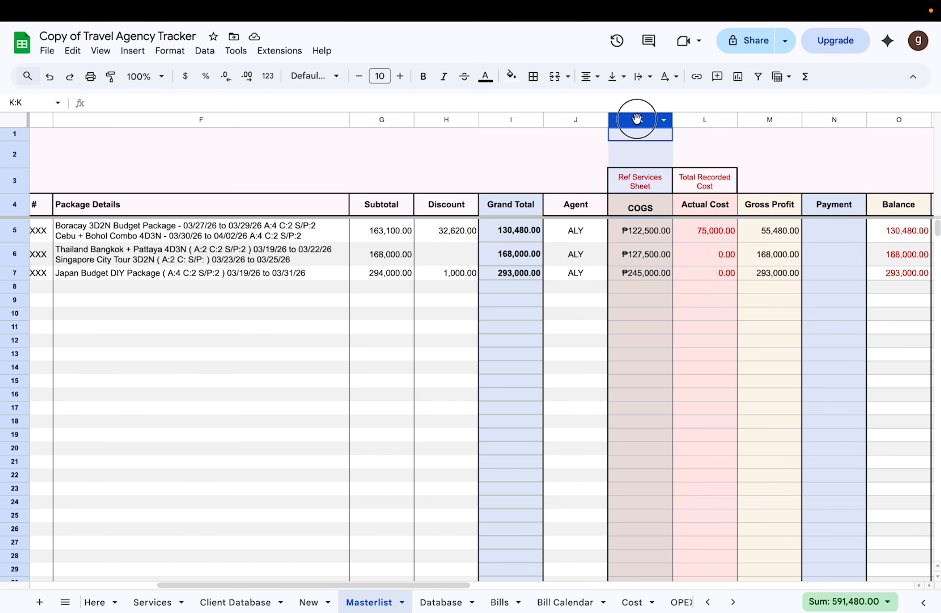
{"action": "left_click", "coordinate": [641, 210]}
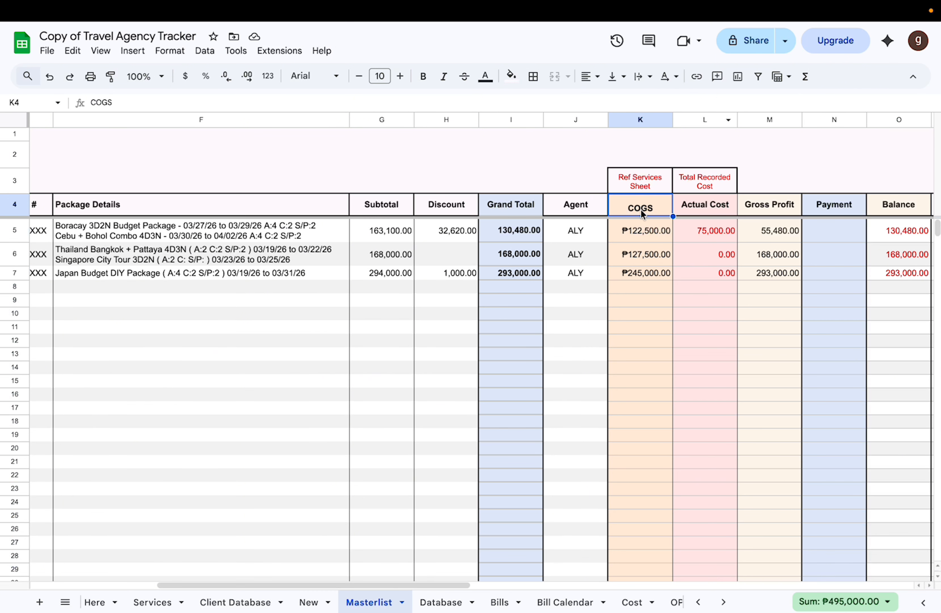
{"action": "left_click", "coordinate": [633, 122]}
{"action": "left_click", "coordinate": [633, 191]}
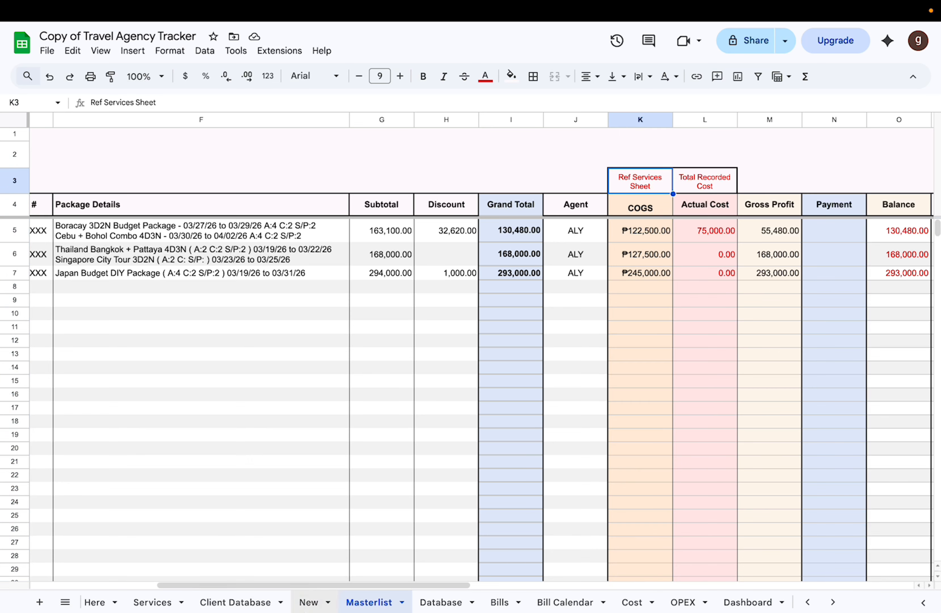
{"action": "left_click", "coordinate": [156, 602]}
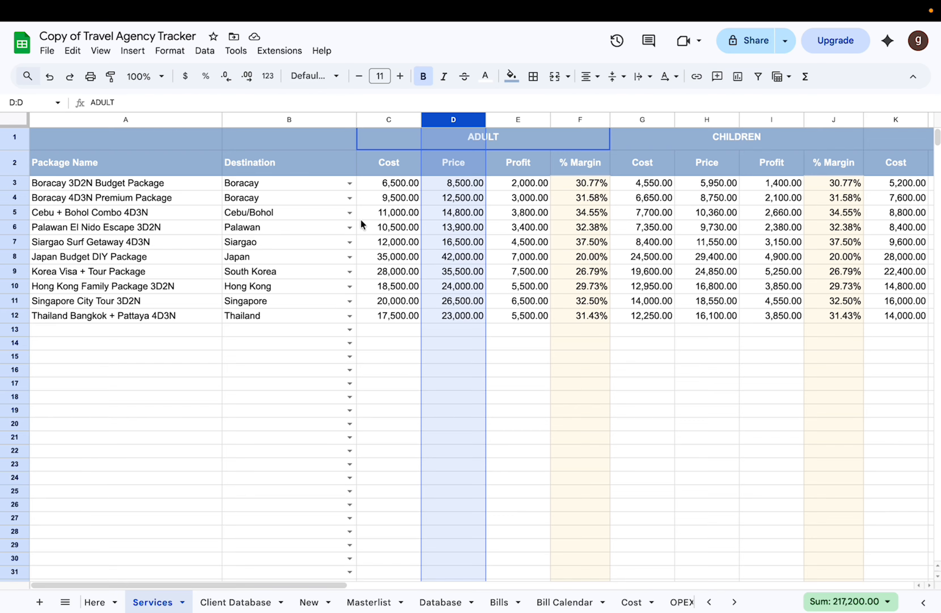
{"action": "left_click", "coordinate": [401, 168]}
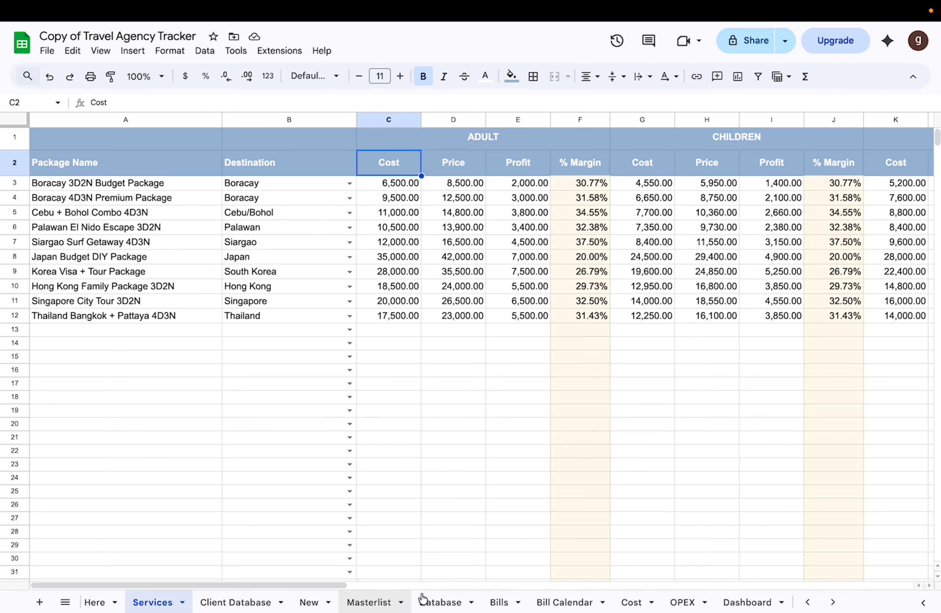
Step: Examine the Masterlist's Actual Cost column and the recorded expenses on the Cost sheet that feed it
{"action": "left_click", "coordinate": [436, 602]}
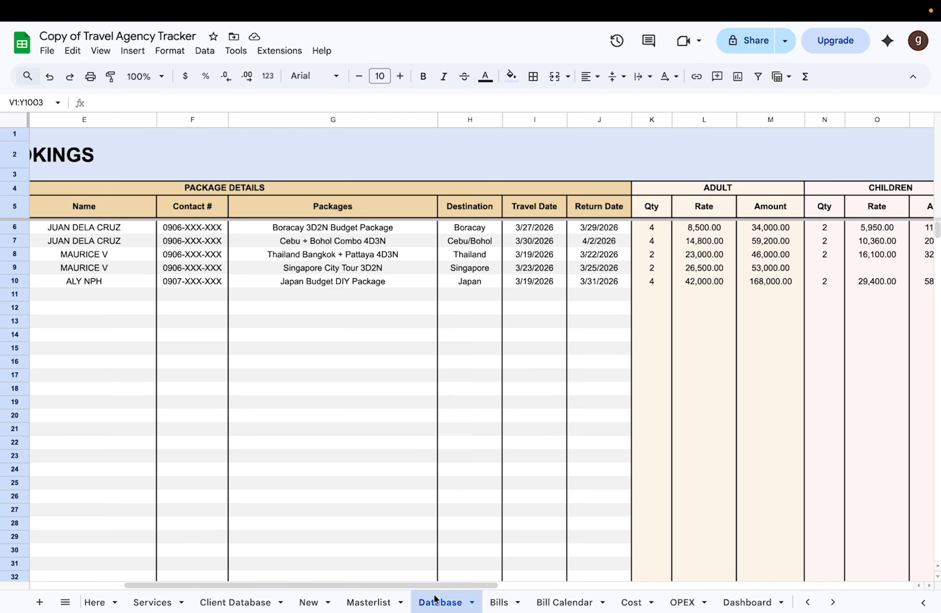
{"action": "left_click", "coordinate": [361, 602]}
{"action": "scroll", "coordinate": [622, 392], "scroll_direction": "right", "scroll_amount": 3}
{"action": "left_click", "coordinate": [559, 204]}
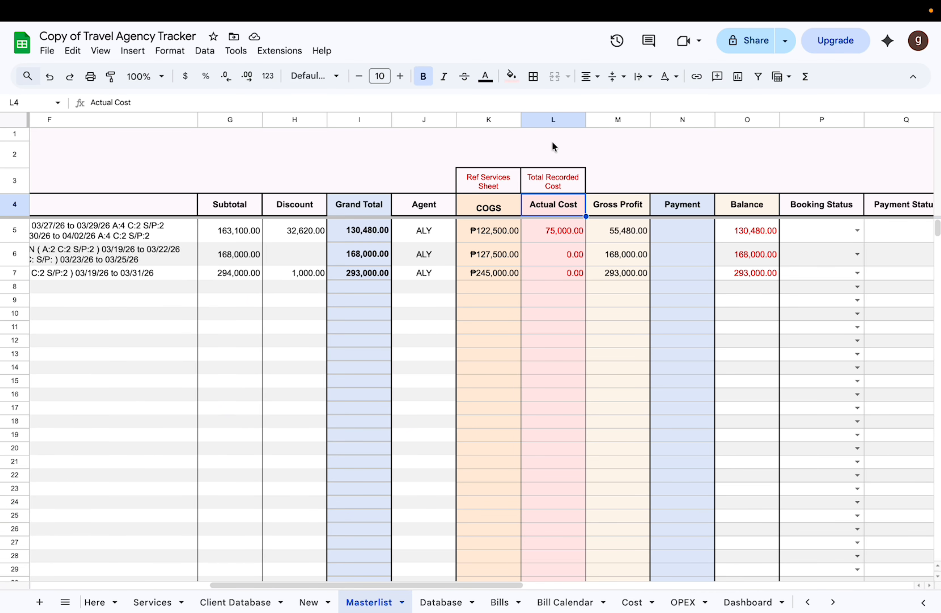
{"action": "left_click", "coordinate": [553, 120]}
{"action": "left_click", "coordinate": [635, 604]}
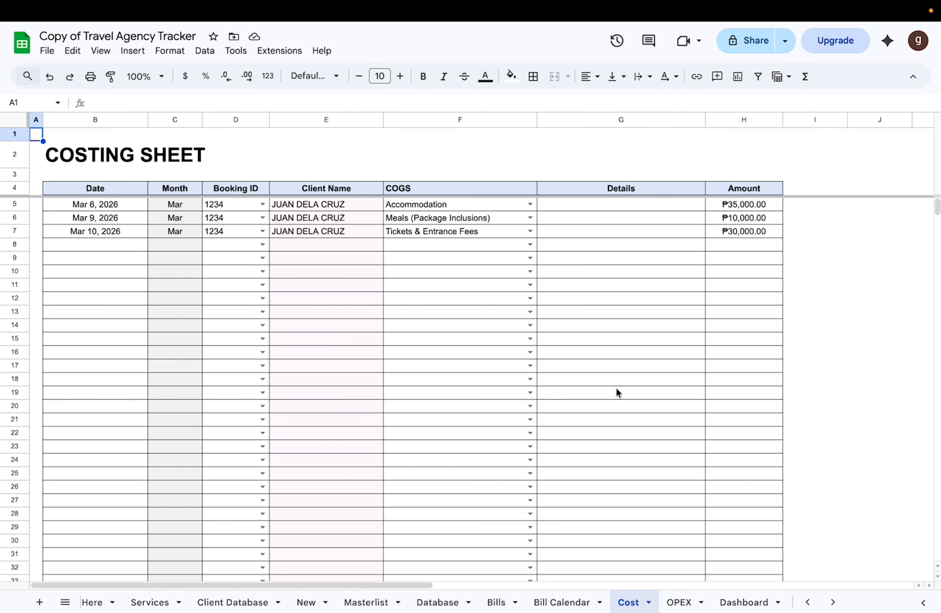
{"action": "scroll", "coordinate": [621, 374], "scroll_direction": "right", "scroll_amount": 1}
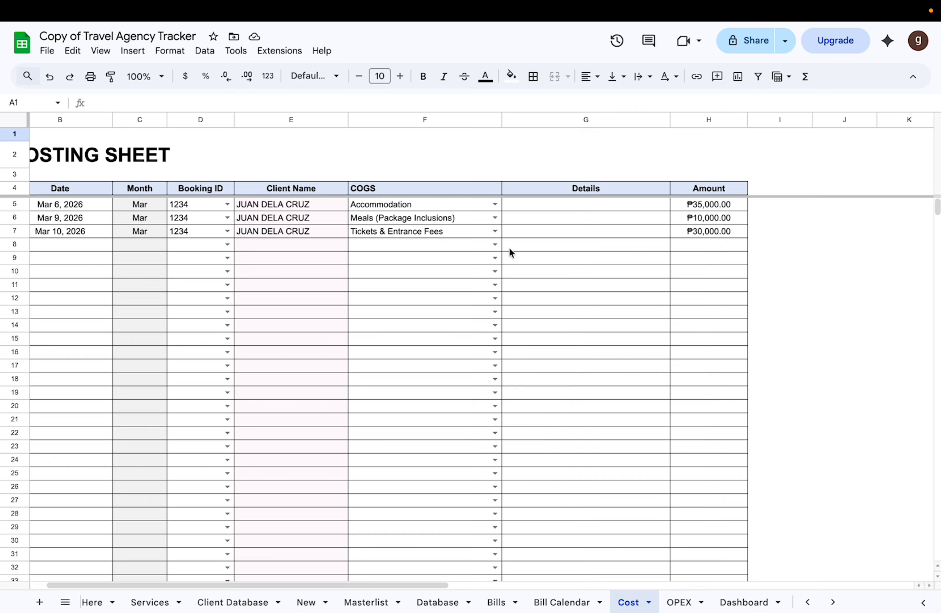
Step: Check how the first Masterlist booking's Gross Profit relates to its Grand Total and Actual Cost
{"action": "left_click", "coordinate": [366, 602]}
{"action": "scroll", "coordinate": [557, 264], "scroll_direction": "right", "scroll_amount": 1}
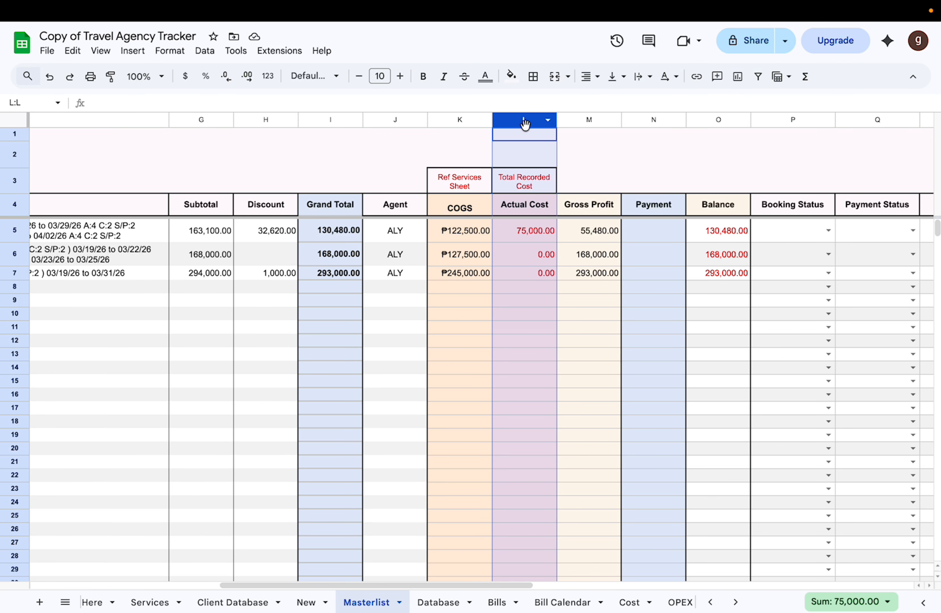
{"action": "left_click", "coordinate": [594, 240]}
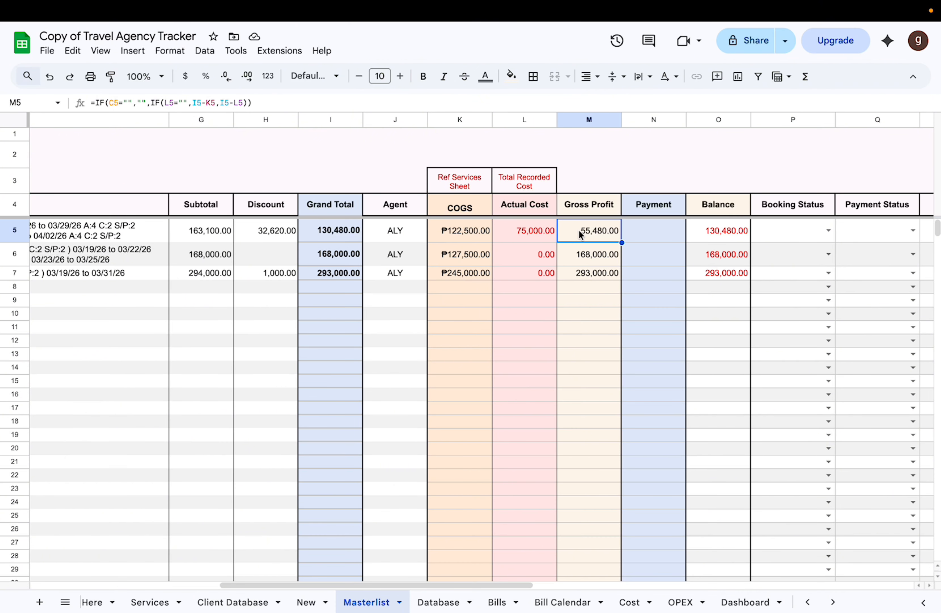
{"action": "left_click", "coordinate": [328, 235]}
{"action": "left_click", "coordinate": [536, 230]}
Step: Examine the Payment and Balance cells of the first booking on the Masterlist
{"action": "scroll", "coordinate": [603, 243], "scroll_direction": "right", "scroll_amount": 1}
{"action": "scroll", "coordinate": [602, 244], "scroll_direction": "right", "scroll_amount": 1}
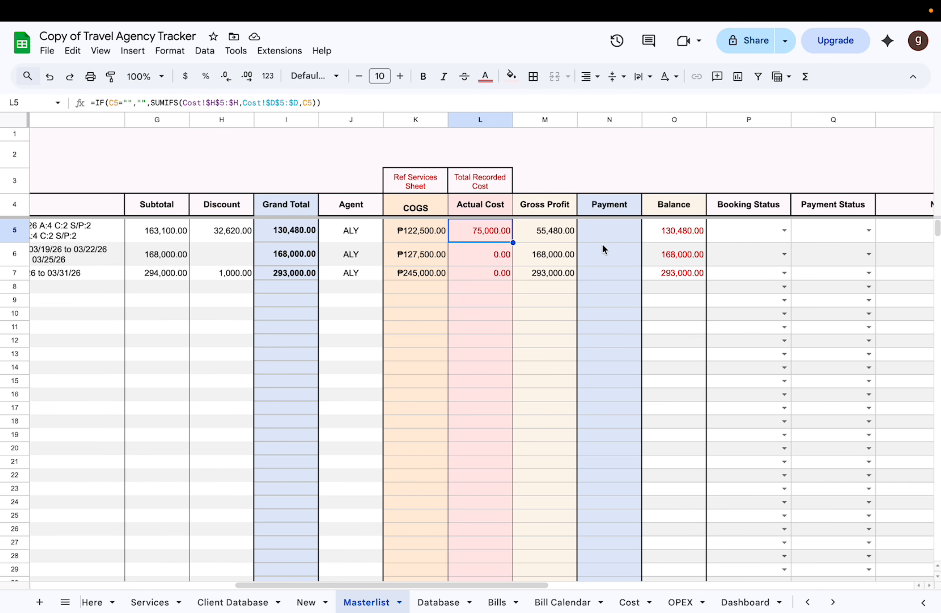
{"action": "left_click", "coordinate": [589, 232]}
{"action": "scroll", "coordinate": [589, 233], "scroll_direction": "right", "scroll_amount": 3}
{"action": "scroll", "coordinate": [588, 233], "scroll_direction": "right", "scroll_amount": 1}
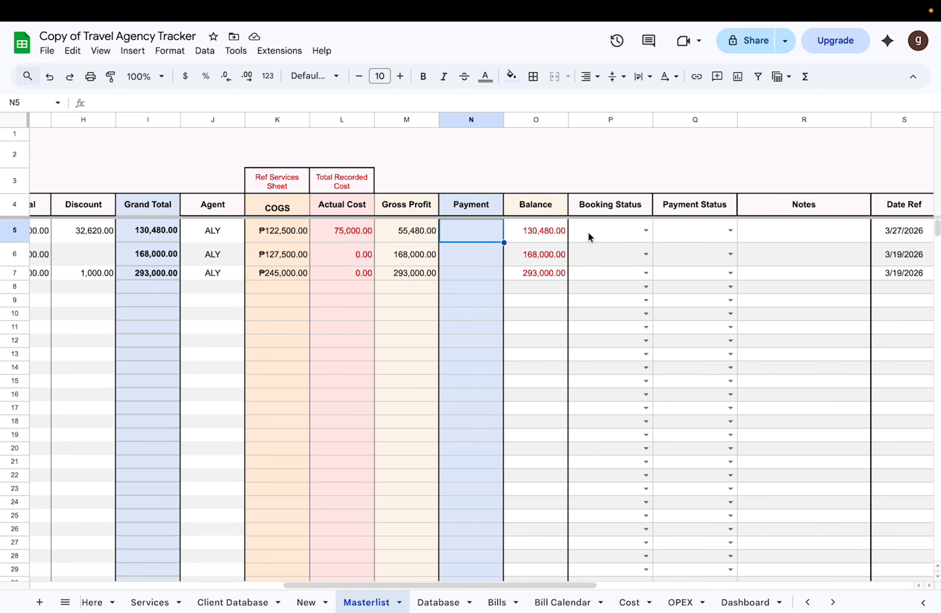
{"action": "scroll", "coordinate": [540, 602], "scroll_direction": "right", "scroll_amount": 5}
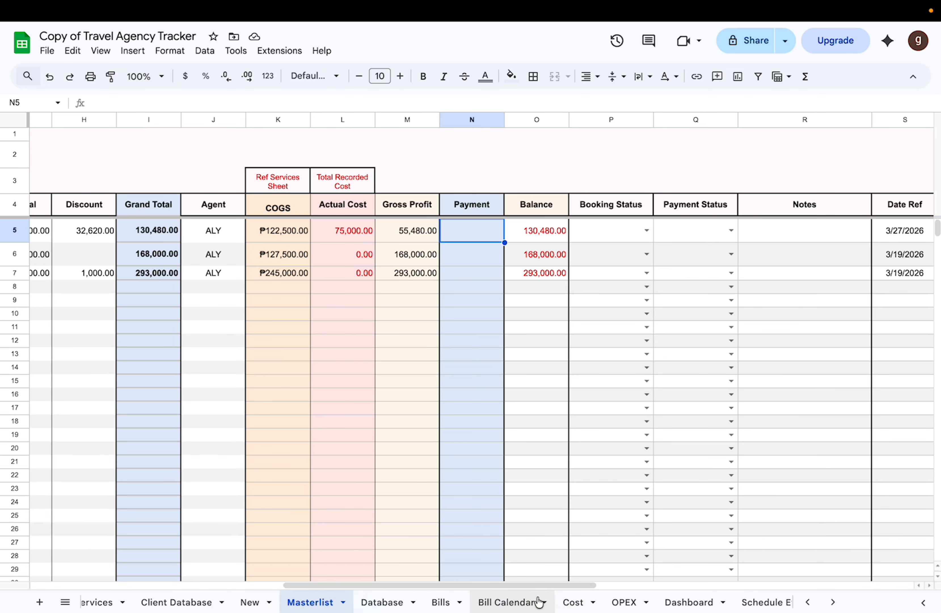
{"action": "scroll", "coordinate": [539, 602], "scroll_direction": "left", "scroll_amount": 5}
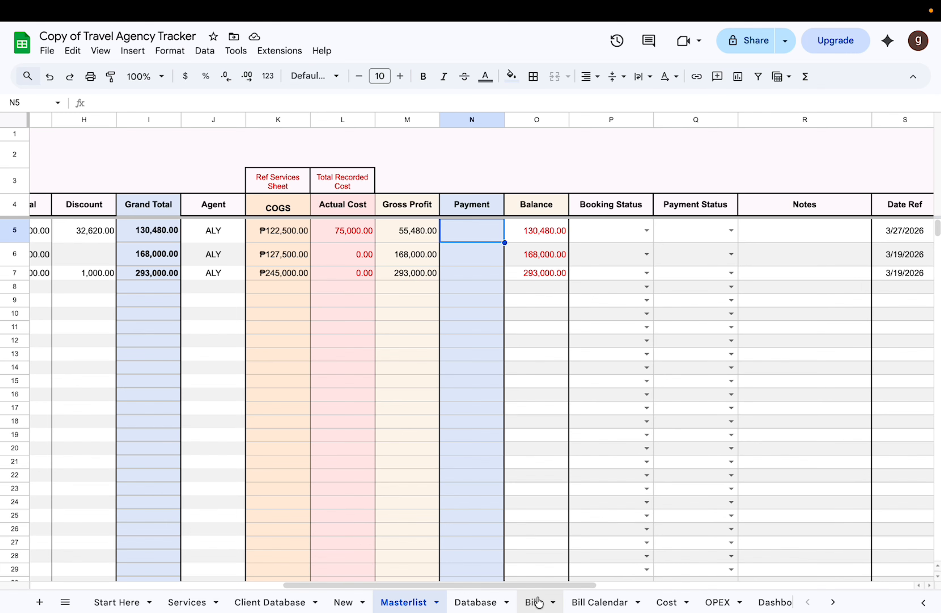
{"action": "left_click", "coordinate": [525, 237]}
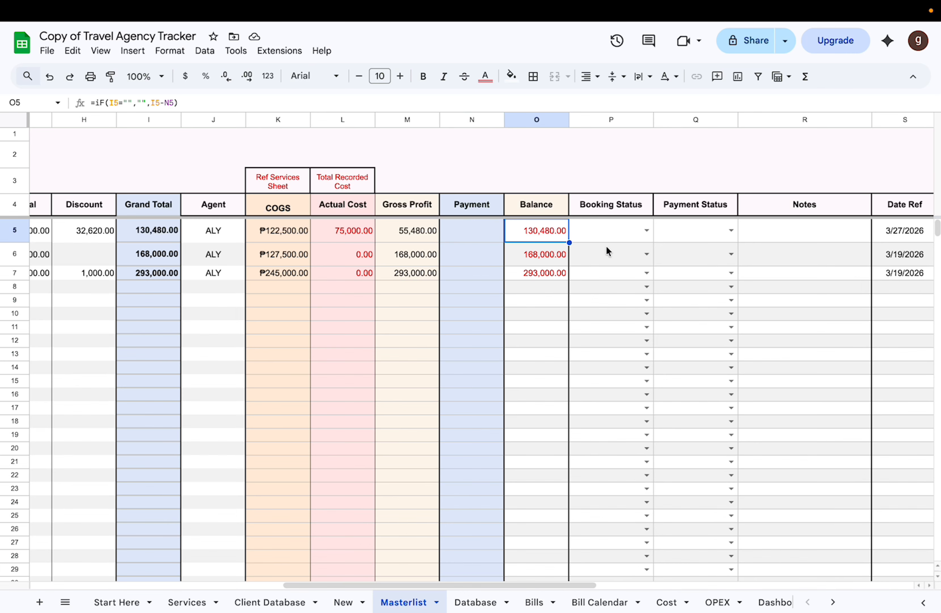
Step: Set the Booking Status of the first Masterlist booking to Inquiry
{"action": "left_click", "coordinate": [612, 238]}
{"action": "left_click", "coordinate": [648, 235]}
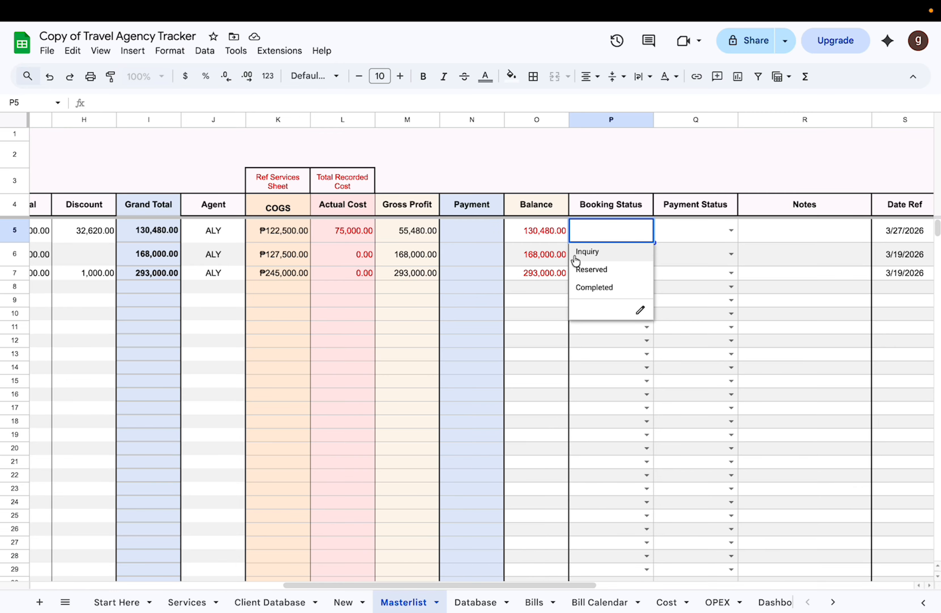
{"action": "left_click", "coordinate": [623, 253]}
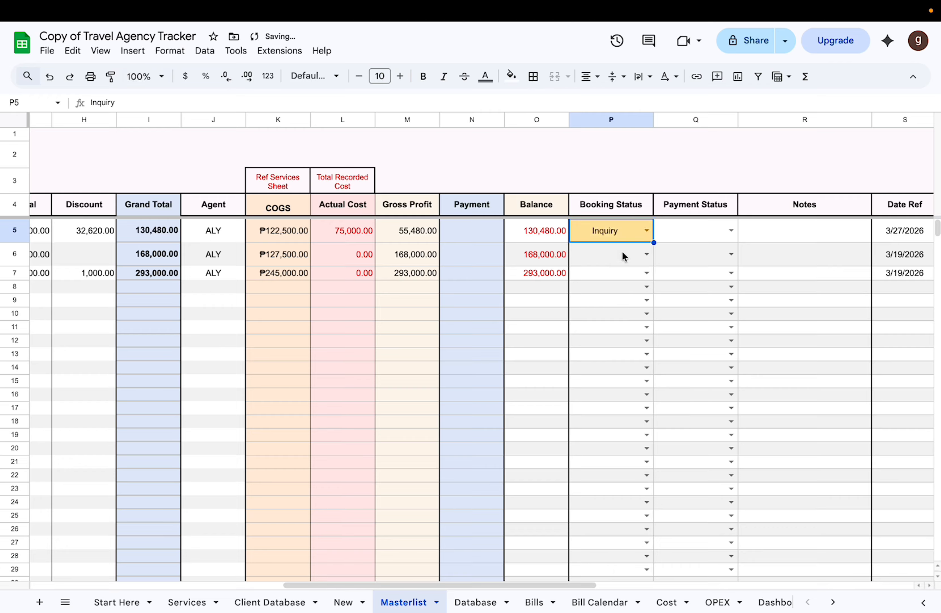
Step: Set the Booking Status of all three Masterlist bookings to Reserved
{"action": "left_click", "coordinate": [646, 254]}
{"action": "left_click", "coordinate": [615, 297]}
{"action": "left_click", "coordinate": [647, 231]}
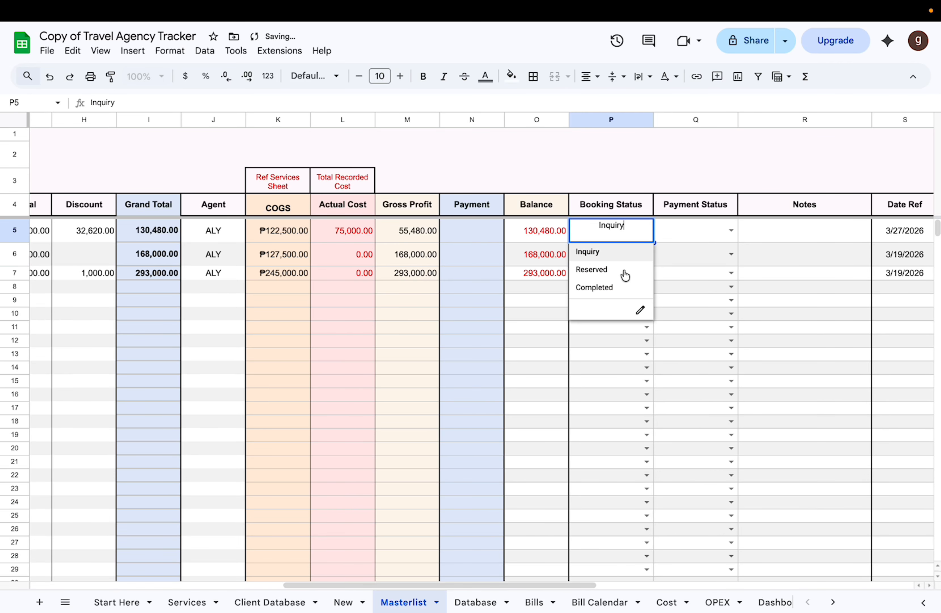
{"action": "left_click", "coordinate": [624, 276]}
{"action": "left_click", "coordinate": [646, 275]}
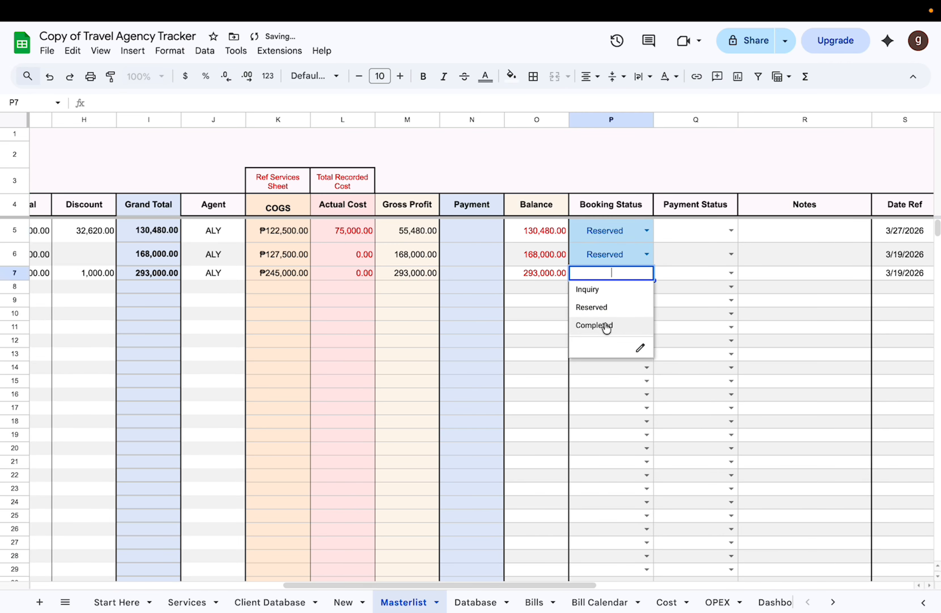
{"action": "left_click", "coordinate": [611, 308]}
Step: Set the Payment Status of all three Masterlist bookings to Pending
{"action": "left_click", "coordinate": [731, 231]}
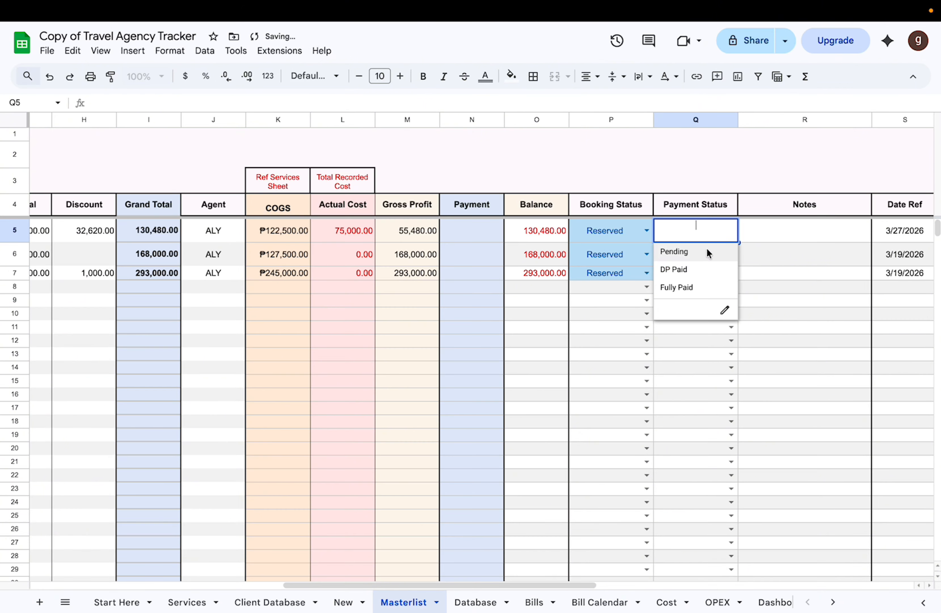
{"action": "left_click", "coordinate": [672, 252]}
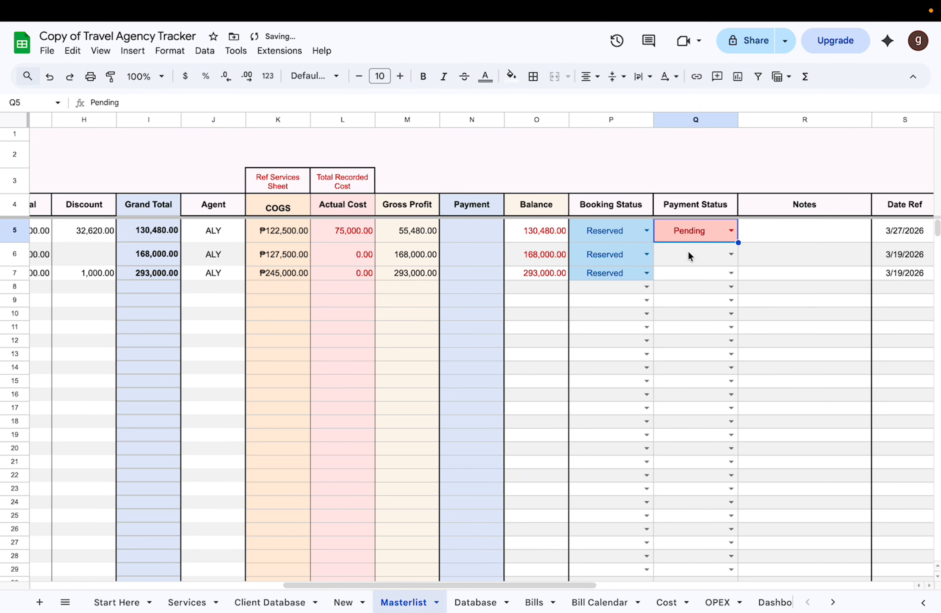
{"action": "left_click", "coordinate": [731, 254]}
{"action": "left_click", "coordinate": [717, 276]}
{"action": "left_click", "coordinate": [731, 273]}
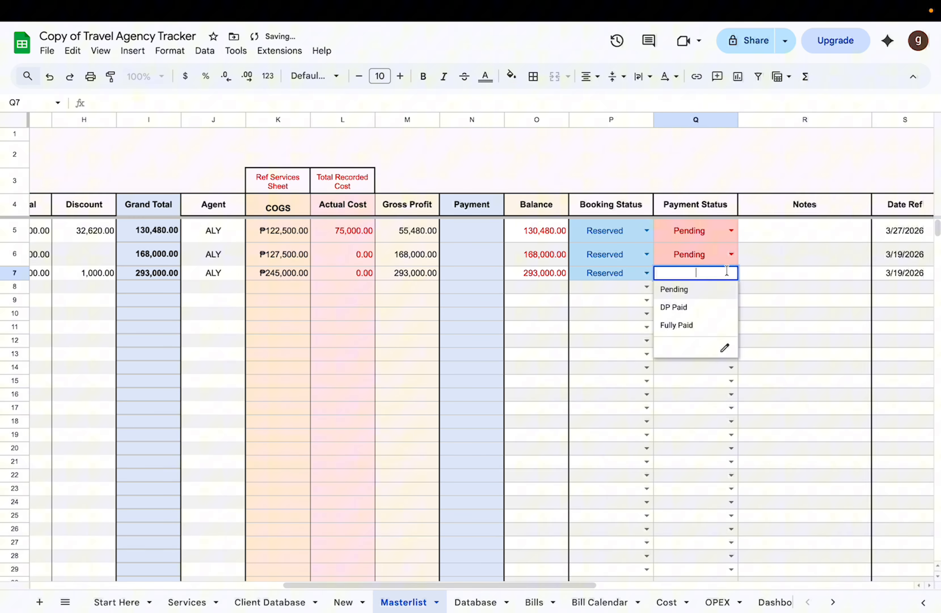
{"action": "left_click", "coordinate": [699, 293]}
{"action": "scroll", "coordinate": [767, 315], "scroll_direction": "right", "scroll_amount": 2}
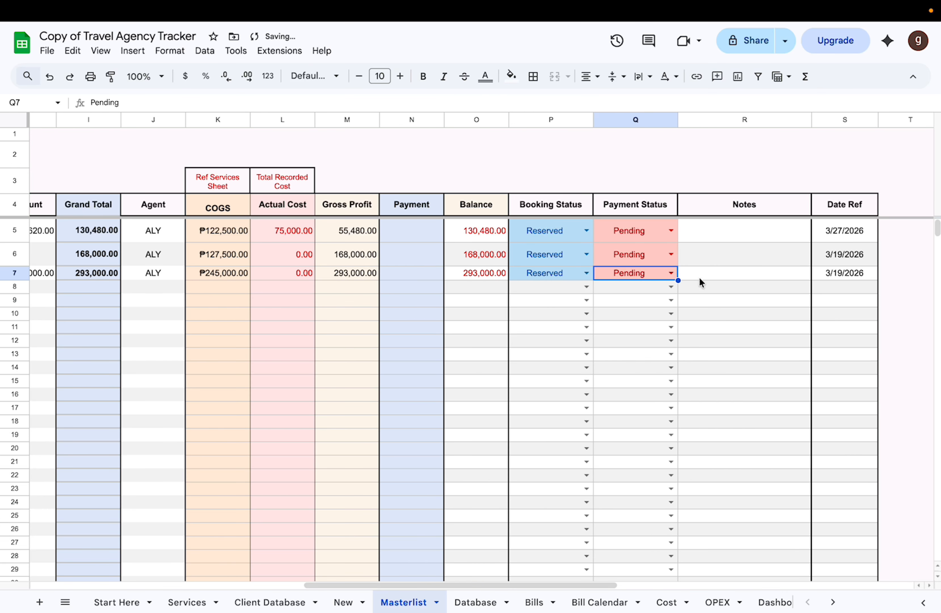
{"action": "left_click", "coordinate": [672, 273]}
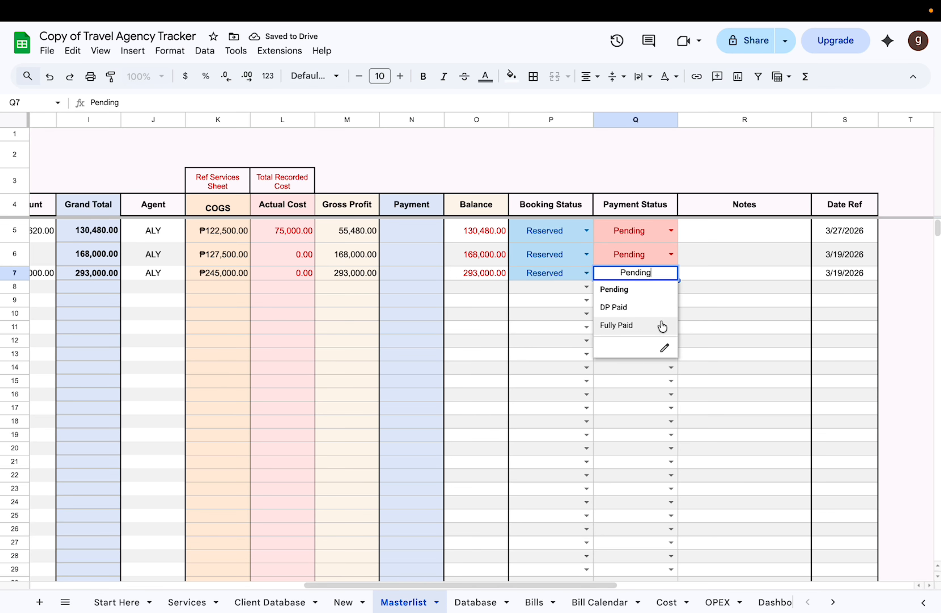
Step: Check the Notes column and hide the Date Ref column on the Masterlist
{"action": "left_click", "coordinate": [748, 235]}
{"action": "left_click", "coordinate": [728, 115]}
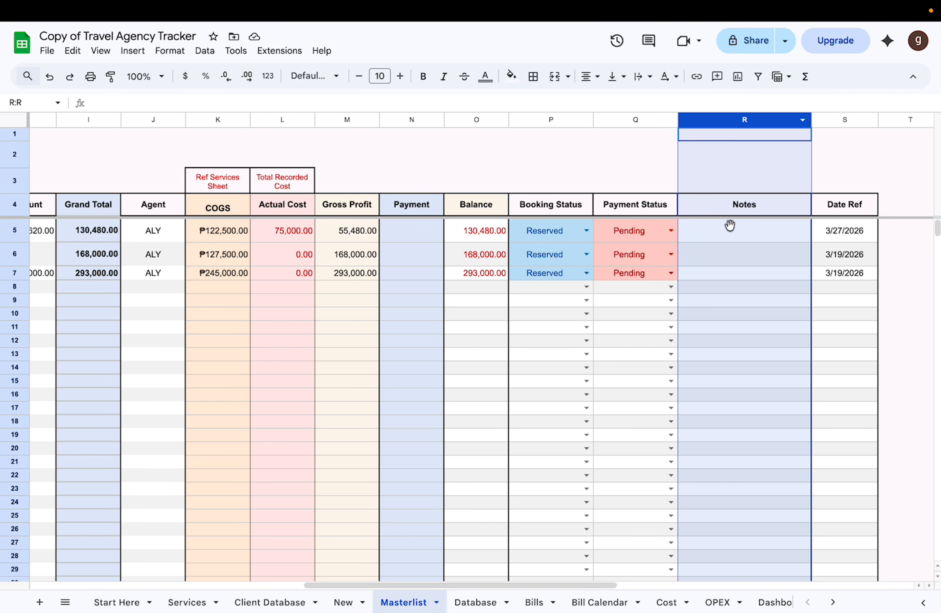
{"action": "left_click", "coordinate": [729, 231]}
{"action": "left_click", "coordinate": [834, 118]}
{"action": "right_click", "coordinate": [835, 118]}
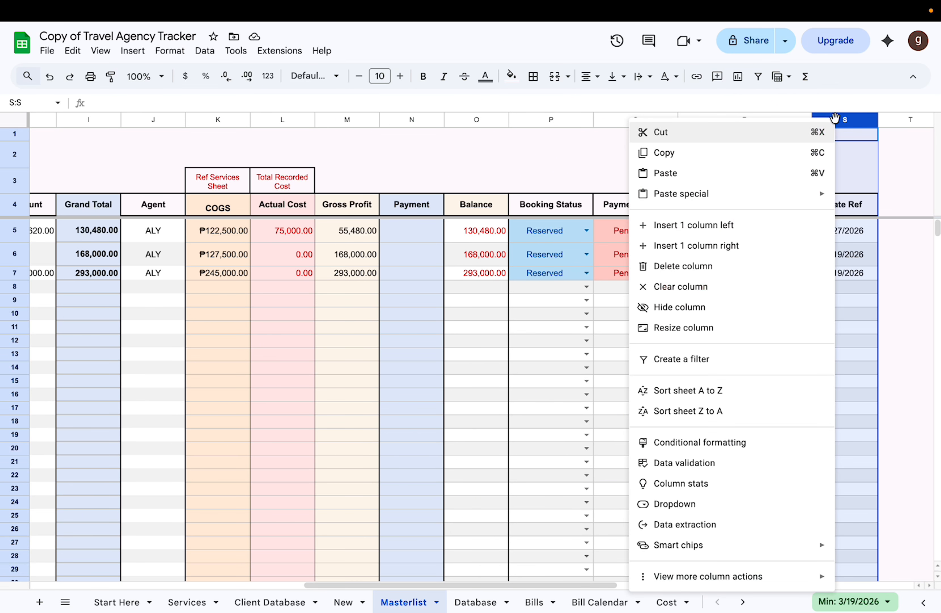
{"action": "left_click", "coordinate": [694, 307]}
{"action": "left_click", "coordinate": [486, 383]}
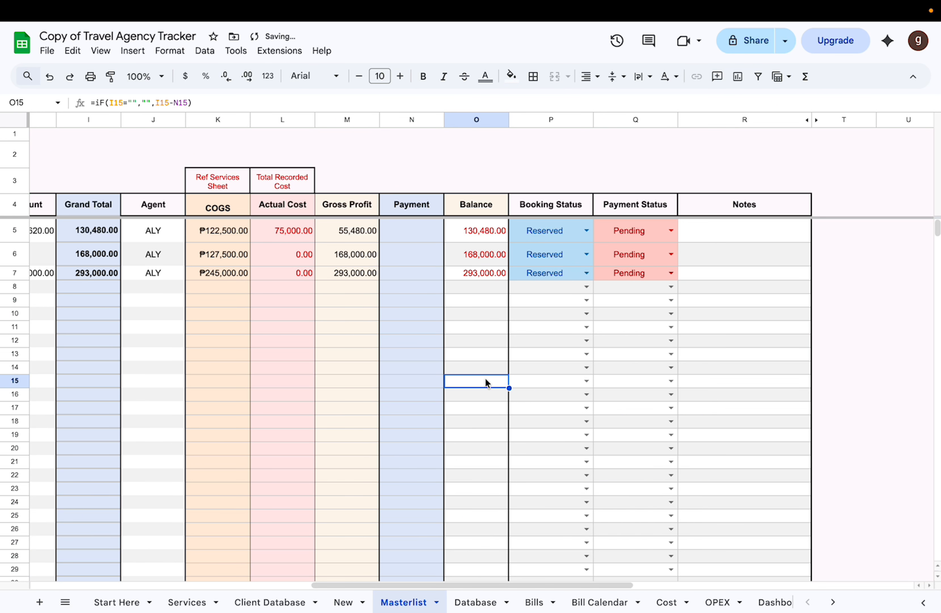
Step: Open the Database sheet and examine the rows of the first two package bookings
{"action": "scroll", "coordinate": [349, 445], "scroll_direction": "left", "scroll_amount": 10}
{"action": "left_click", "coordinate": [470, 600]}
{"action": "scroll", "coordinate": [492, 297], "scroll_direction": "left", "scroll_amount": 5}
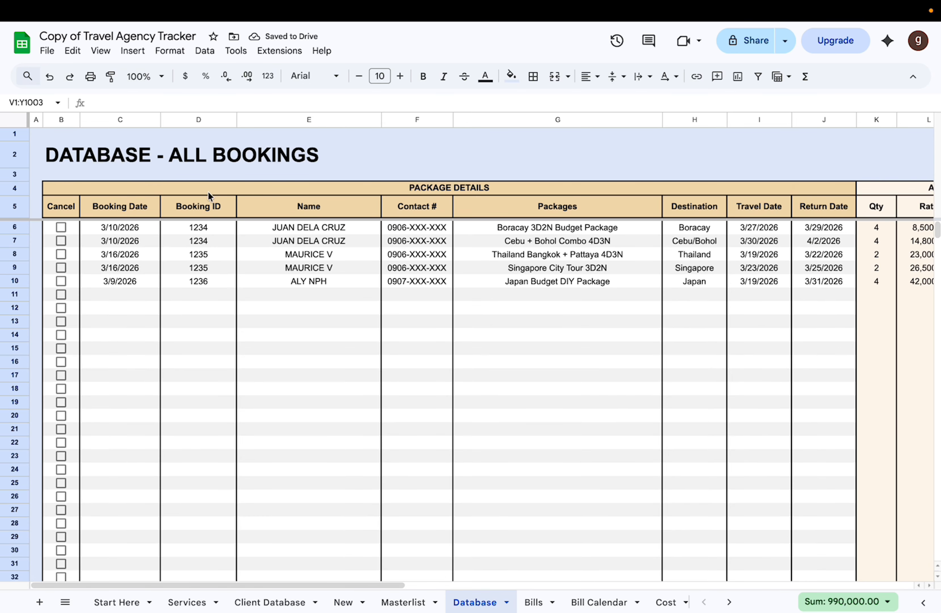
{"action": "left_click", "coordinate": [119, 227]}
{"action": "left_click", "coordinate": [14, 226]}
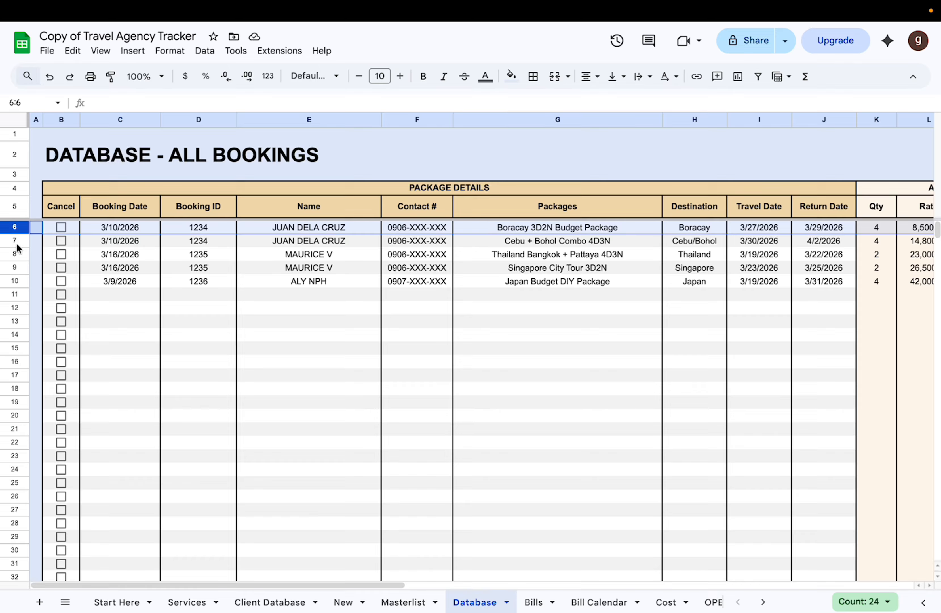
{"action": "left_click", "coordinate": [16, 241]}
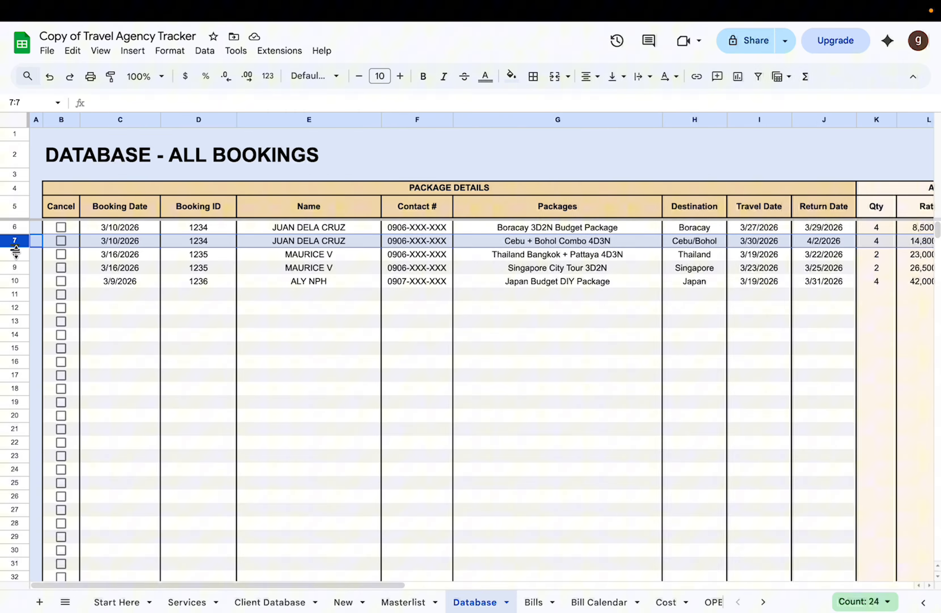
Step: Mark the first three Database bookings as cancelled and clear the marks again
{"action": "left_click", "coordinate": [61, 227]}
{"action": "left_click", "coordinate": [61, 241]}
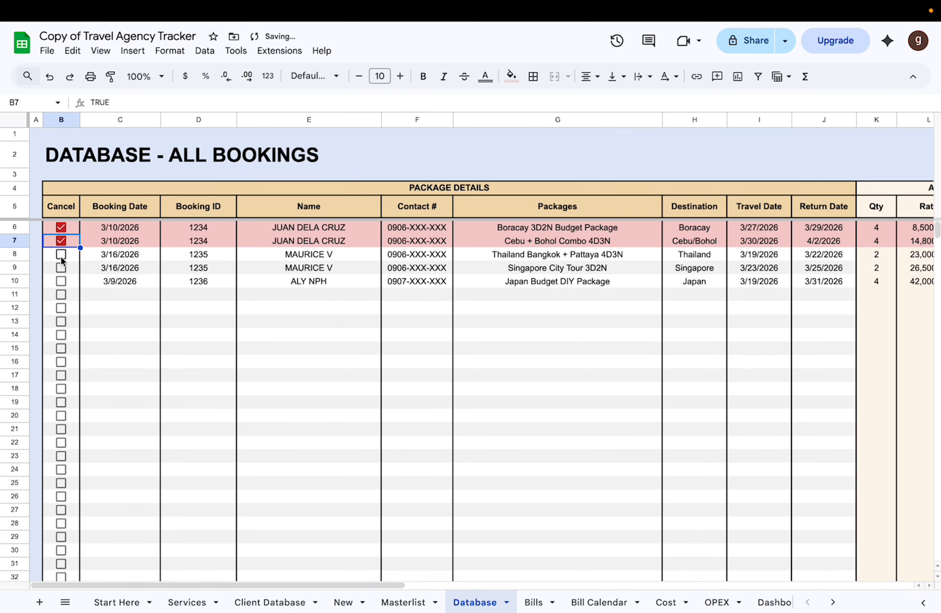
{"action": "left_click", "coordinate": [61, 255]}
{"action": "left_click", "coordinate": [61, 228]}
{"action": "left_click", "coordinate": [60, 241]}
{"action": "left_click", "coordinate": [61, 254]}
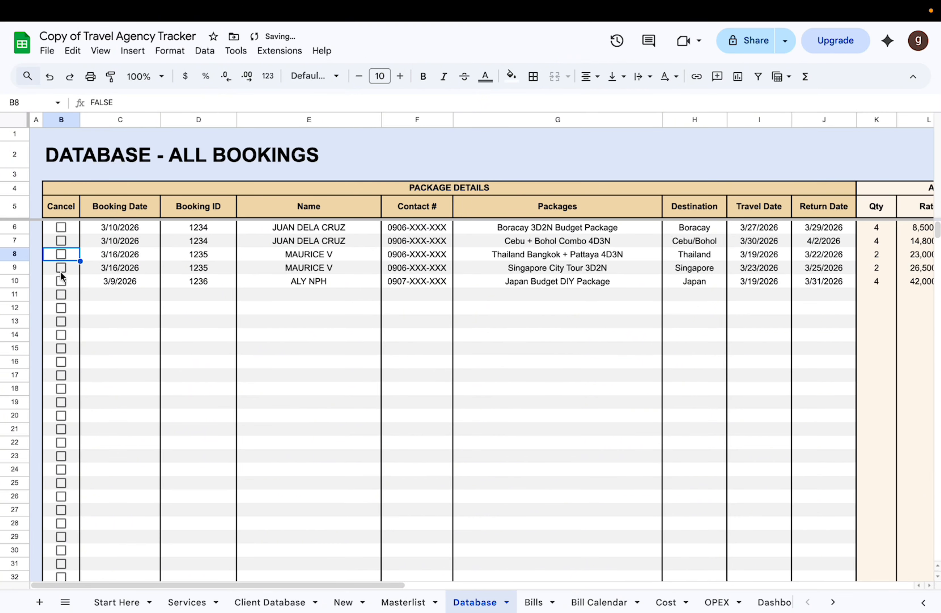
Step: Examine the Database sheet's Adult, Children, Senior/PWD, Agent, Total and COGS columns
{"action": "scroll", "coordinate": [154, 268], "scroll_direction": "right", "scroll_amount": 10}
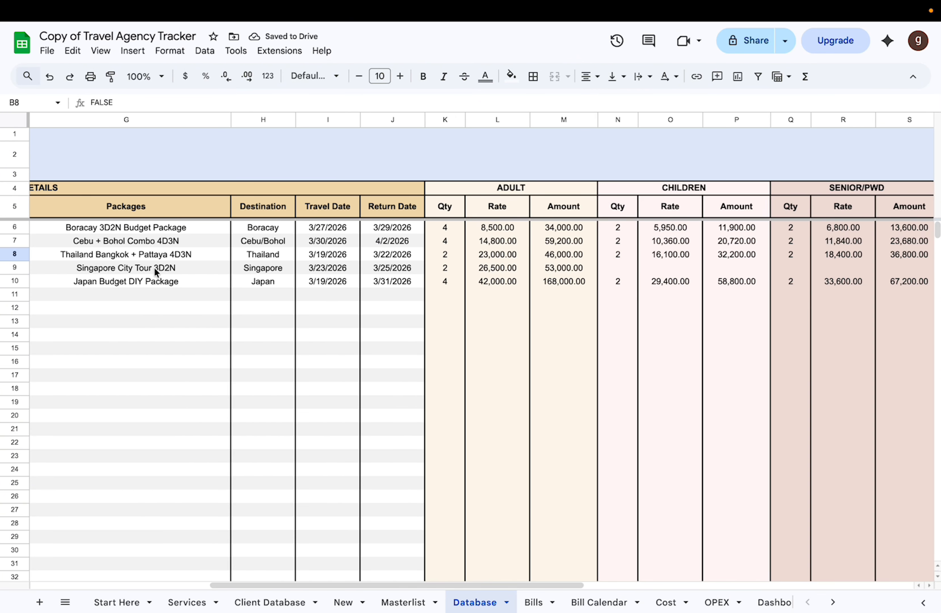
{"action": "scroll", "coordinate": [155, 267], "scroll_direction": "left", "scroll_amount": 10}
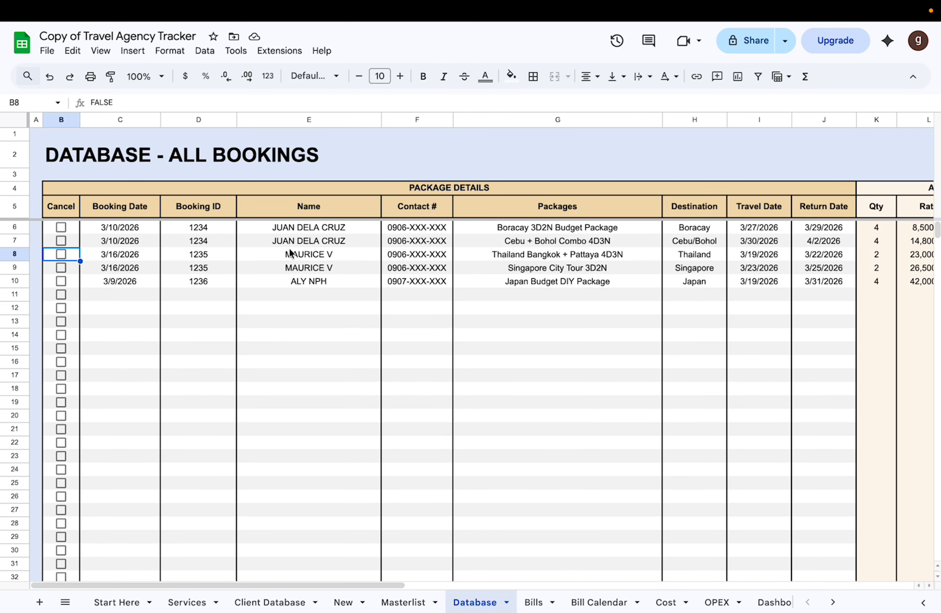
{"action": "scroll", "coordinate": [361, 262], "scroll_direction": "right", "scroll_amount": 3}
{"action": "scroll", "coordinate": [361, 262], "scroll_direction": "left", "scroll_amount": 3}
{"action": "scroll", "coordinate": [360, 263], "scroll_direction": "right", "scroll_amount": 12}
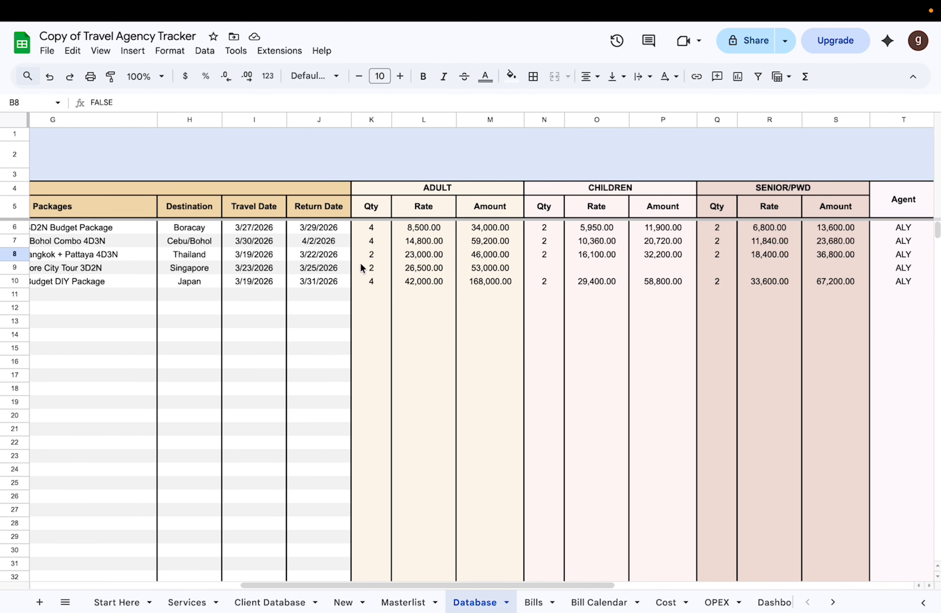
{"action": "scroll", "coordinate": [360, 263], "scroll_direction": "right", "scroll_amount": 2}
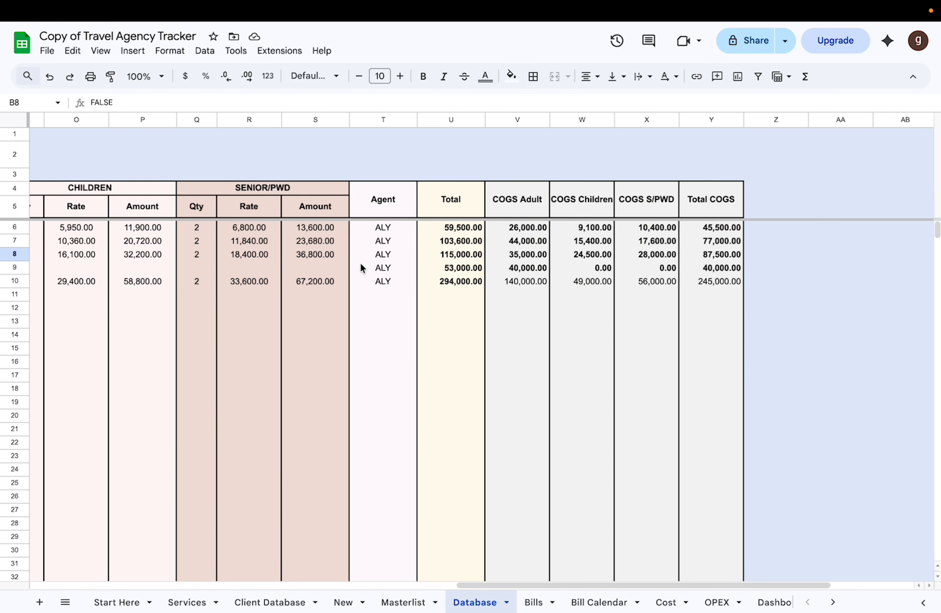
{"action": "scroll", "coordinate": [360, 267], "scroll_direction": "left", "scroll_amount": 14}
{"action": "scroll", "coordinate": [461, 188], "scroll_direction": "right", "scroll_amount": 16}
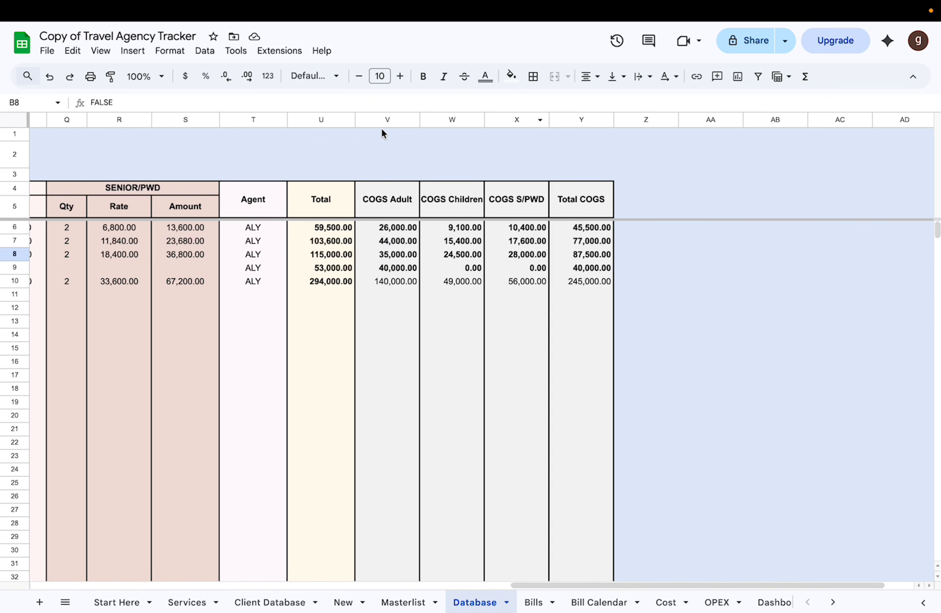
Step: Compare the Database sheet's COGS columns with the adult Cost column on the Services sheet
{"action": "left_click", "coordinate": [382, 120]}
{"action": "left_click", "coordinate": [578, 119]}
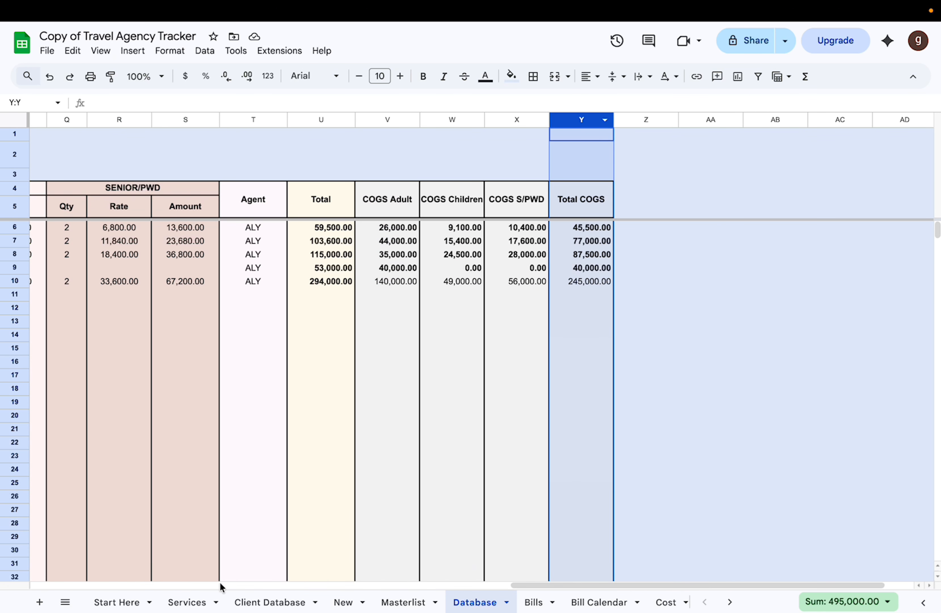
{"action": "left_click", "coordinate": [187, 602]}
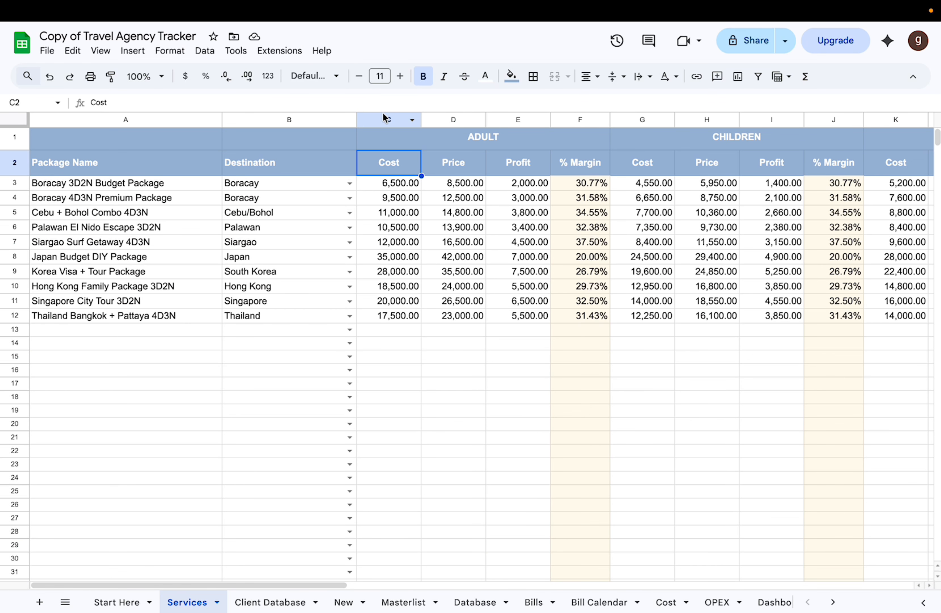
{"action": "left_click", "coordinate": [384, 118]}
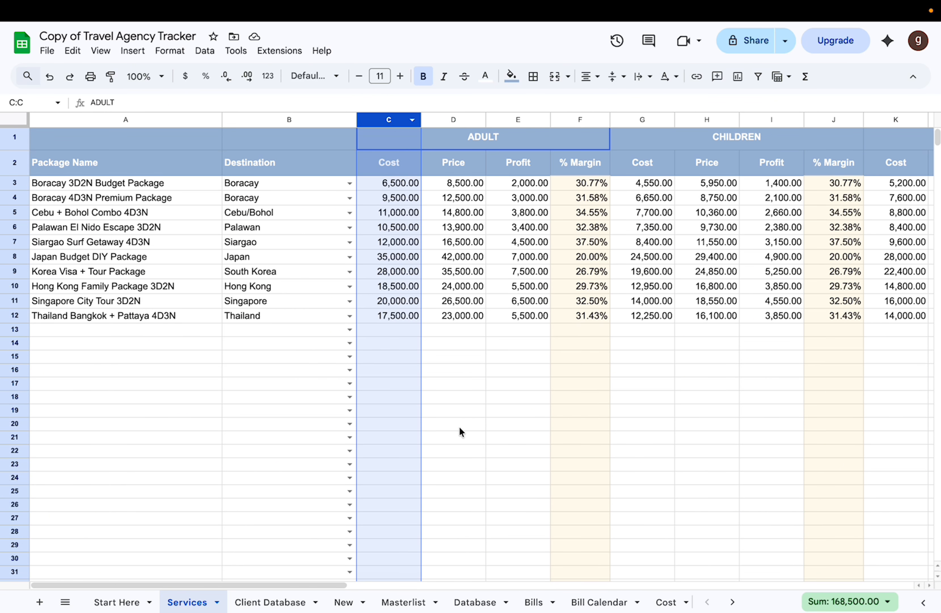
Step: Open the Bills sheet and examine its recurring bills and monthly columns
{"action": "left_click", "coordinate": [414, 605]}
{"action": "left_click", "coordinate": [489, 604]}
{"action": "left_click", "coordinate": [534, 602]}
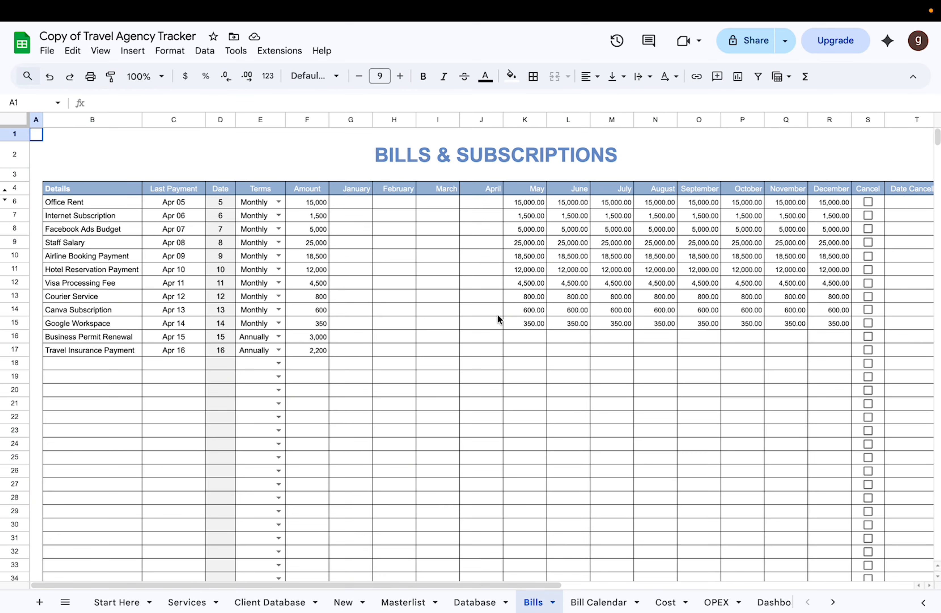
{"action": "scroll", "coordinate": [498, 317], "scroll_direction": "right", "scroll_amount": 5}
{"action": "scroll", "coordinate": [498, 316], "scroll_direction": "left", "scroll_amount": 5}
{"action": "scroll", "coordinate": [498, 316], "scroll_direction": "right", "scroll_amount": 1}
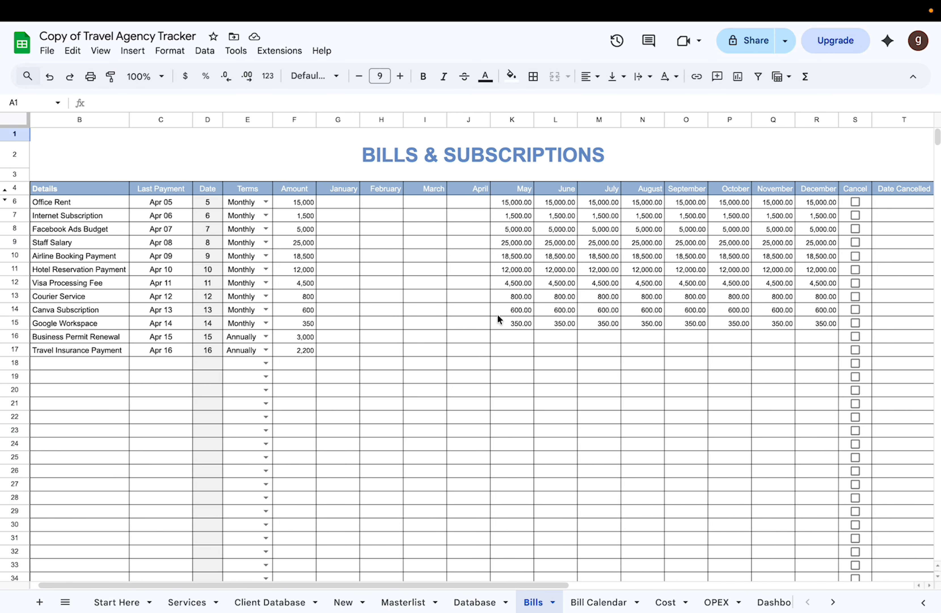
{"action": "scroll", "coordinate": [497, 316], "scroll_direction": "left", "scroll_amount": 1}
{"action": "scroll", "coordinate": [498, 316], "scroll_direction": "right", "scroll_amount": 1}
{"action": "scroll", "coordinate": [497, 316], "scroll_direction": "down", "scroll_amount": 1}
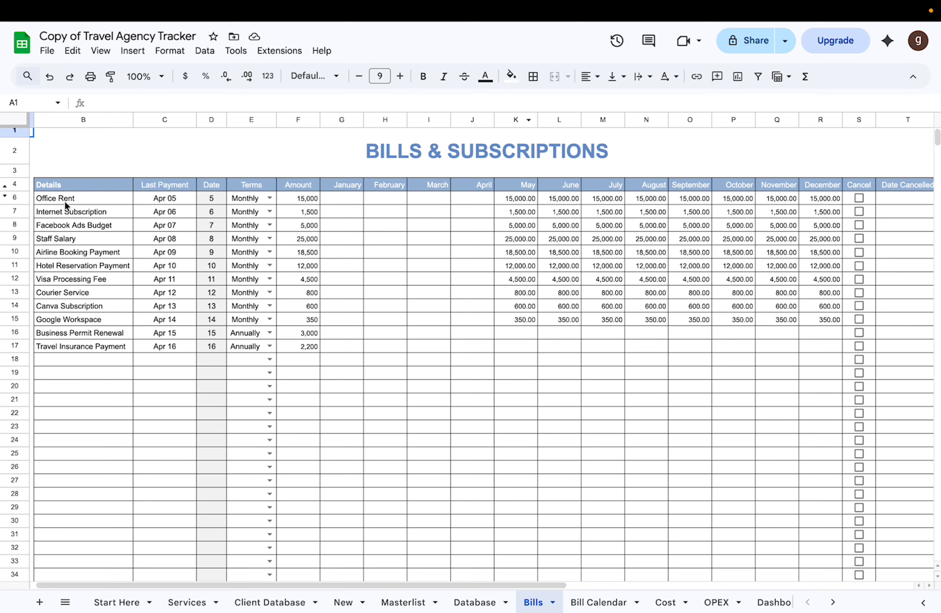
Step: Examine the Details and Last Payment columns and the Terms choices for Office Rent
{"action": "left_click", "coordinate": [81, 120]}
{"action": "left_click", "coordinate": [178, 120]}
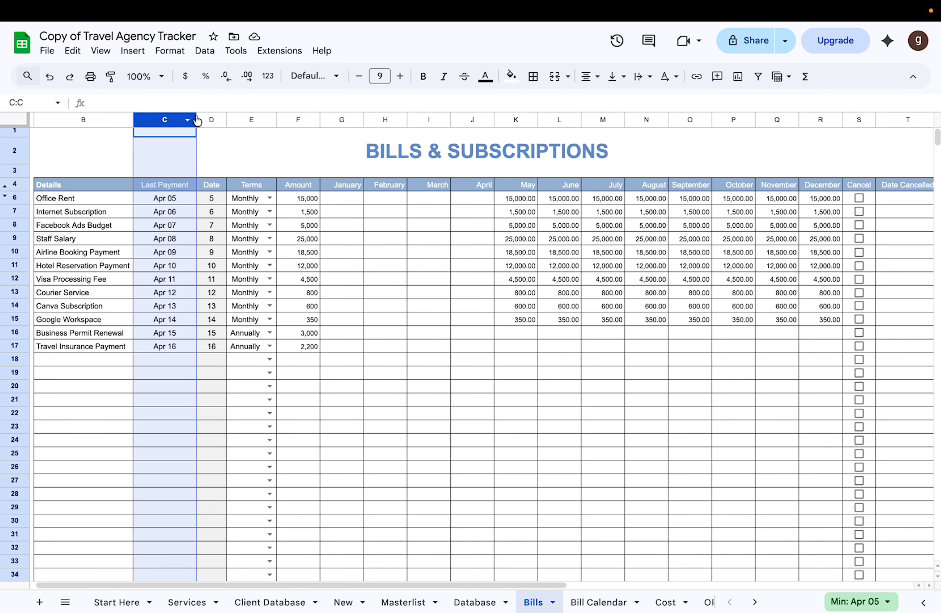
{"action": "left_click", "coordinate": [270, 198]}
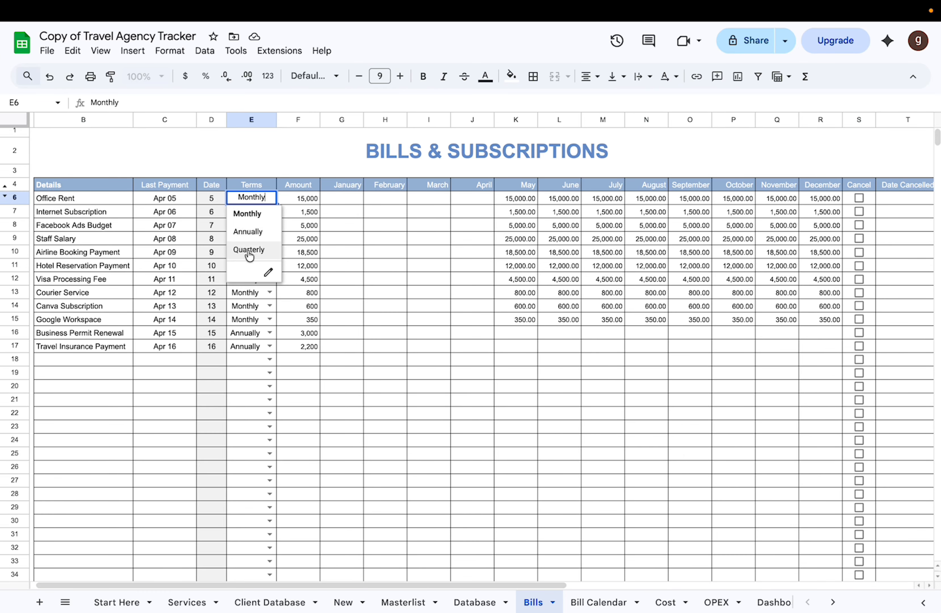
{"action": "left_click", "coordinate": [365, 264]}
Step: Fill the January to December cells of the Bills table (G6:R35) with a light pink colour
{"action": "left_click", "coordinate": [358, 197]}
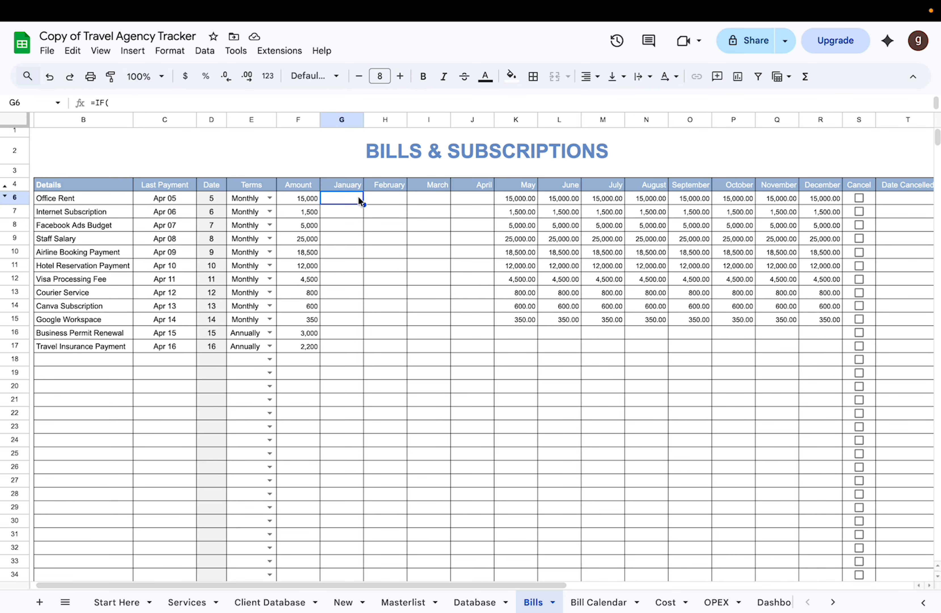
{"action": "scroll", "coordinate": [358, 197], "scroll_direction": "down", "scroll_amount": 3}
{"action": "scroll", "coordinate": [358, 197], "scroll_direction": "right", "scroll_amount": 1}
{"action": "scroll", "coordinate": [358, 199], "scroll_direction": "up", "scroll_amount": 3}
{"action": "scroll", "coordinate": [358, 198], "scroll_direction": "left", "scroll_amount": 1}
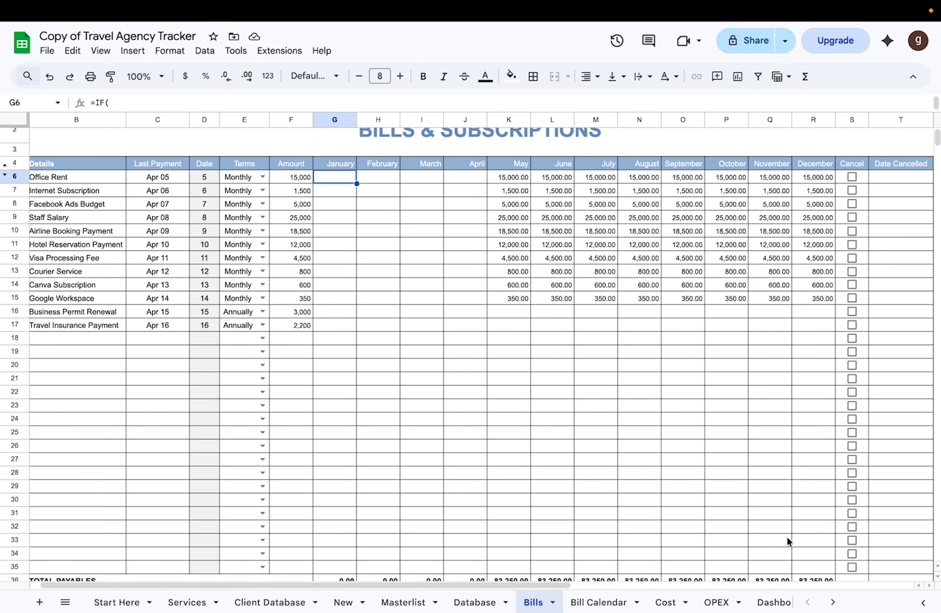
{"action": "scroll", "coordinate": [788, 540], "scroll_direction": "down", "scroll_amount": 3}
{"action": "left_click", "coordinate": [811, 517], "text": "shift"}
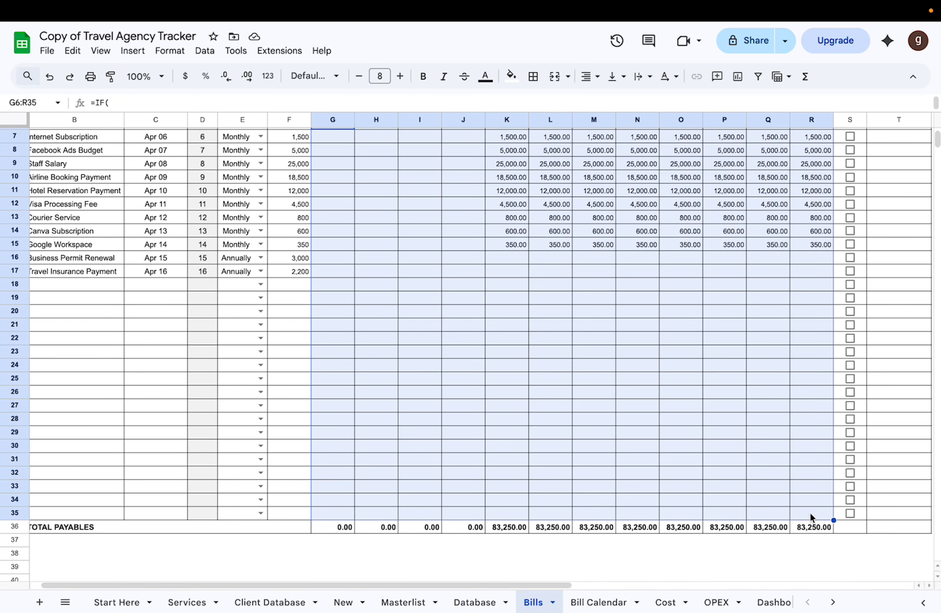
{"action": "left_click", "coordinate": [512, 75]}
{"action": "left_click", "coordinate": [558, 293]}
{"action": "left_click", "coordinate": [563, 326]}
{"action": "scroll", "coordinate": [566, 328], "scroll_direction": "up", "scroll_amount": 2}
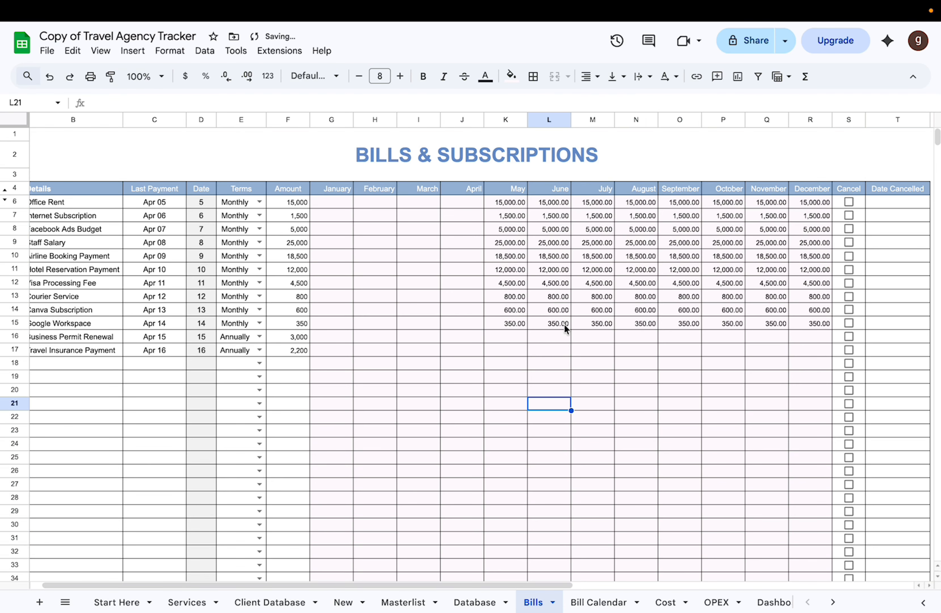
Step: Select the Details to Amount columns for review, and mark the Office Rent bill as cancelled
{"action": "left_click", "coordinate": [72, 120]}
{"action": "left_click", "coordinate": [239, 120], "text": "shift"}
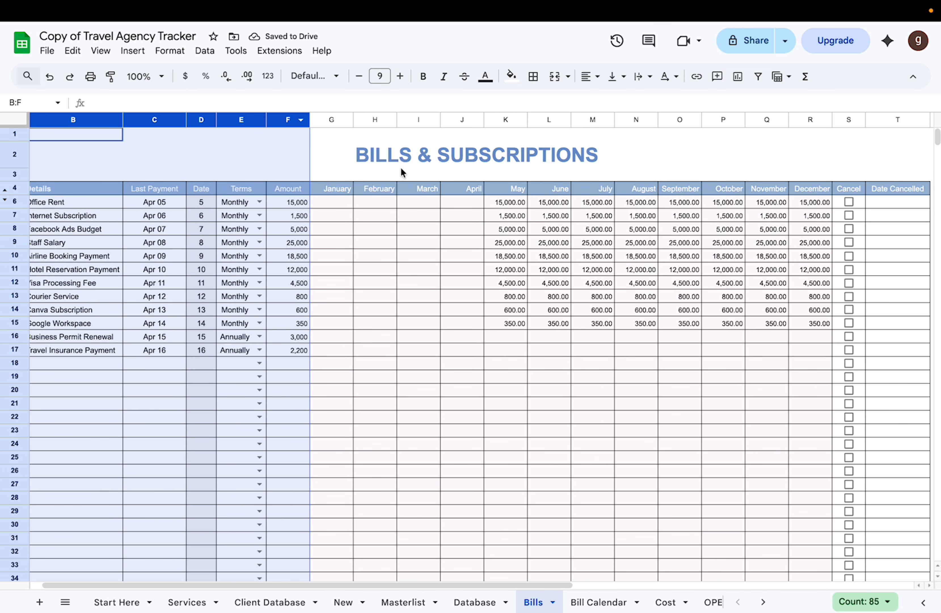
{"action": "scroll", "coordinate": [400, 166], "scroll_direction": "right", "scroll_amount": 1}
{"action": "left_click", "coordinate": [842, 202]}
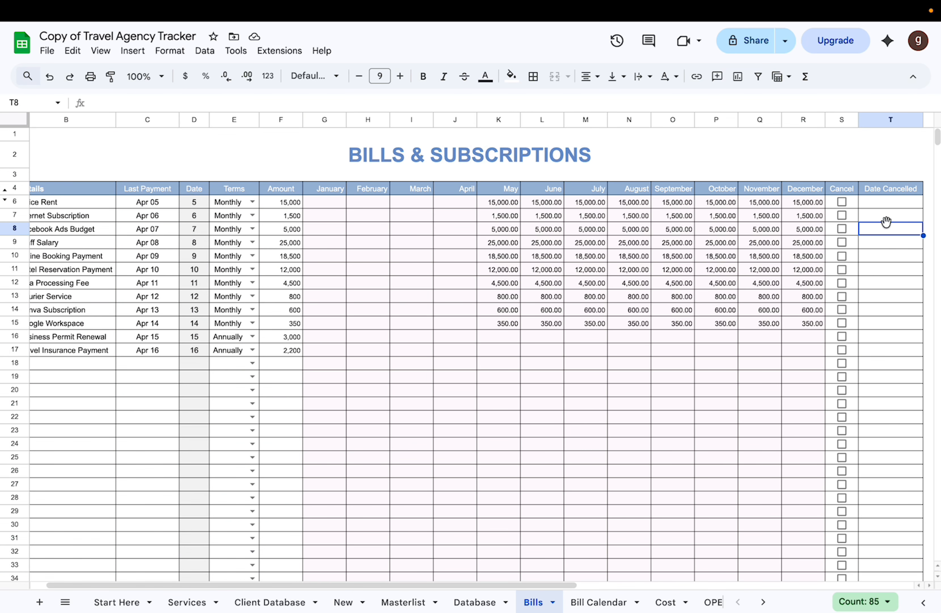
{"action": "double_click", "coordinate": [888, 201]}
{"action": "left_click", "coordinate": [874, 138]}
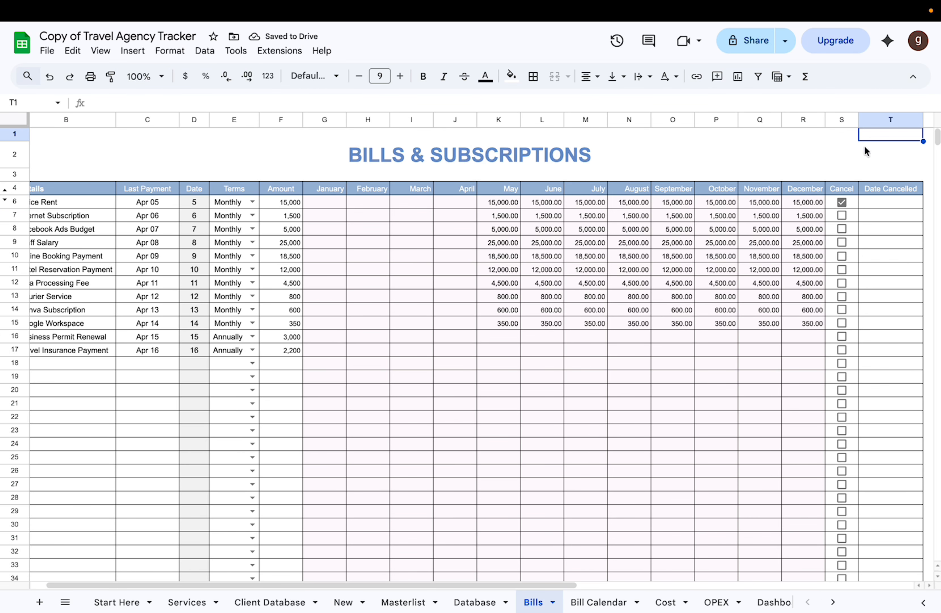
Step: Clear the cancelled mark from the Office Rent bill
{"action": "left_click", "coordinate": [842, 200]}
{"action": "left_click", "coordinate": [889, 233]}
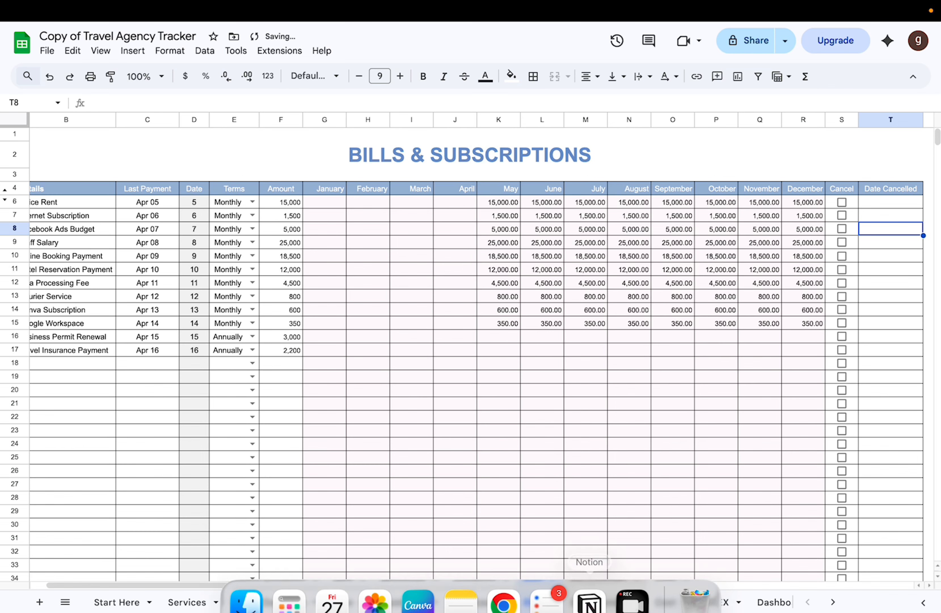
Step: Open the Bill Calendar sheet and examine the May bill entries from Office Rent through Courier Service
{"action": "left_click", "coordinate": [599, 602]}
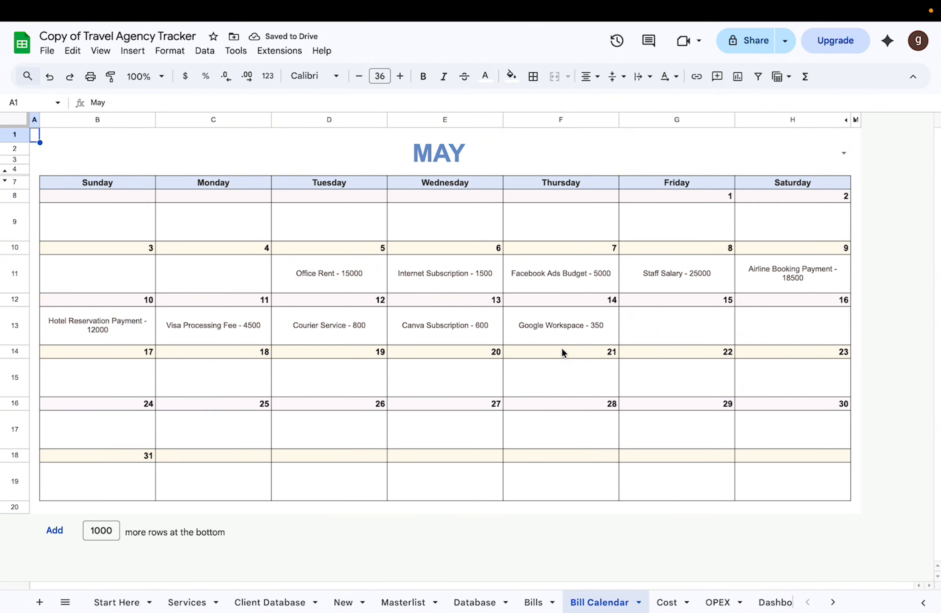
{"action": "left_click", "coordinate": [322, 274]}
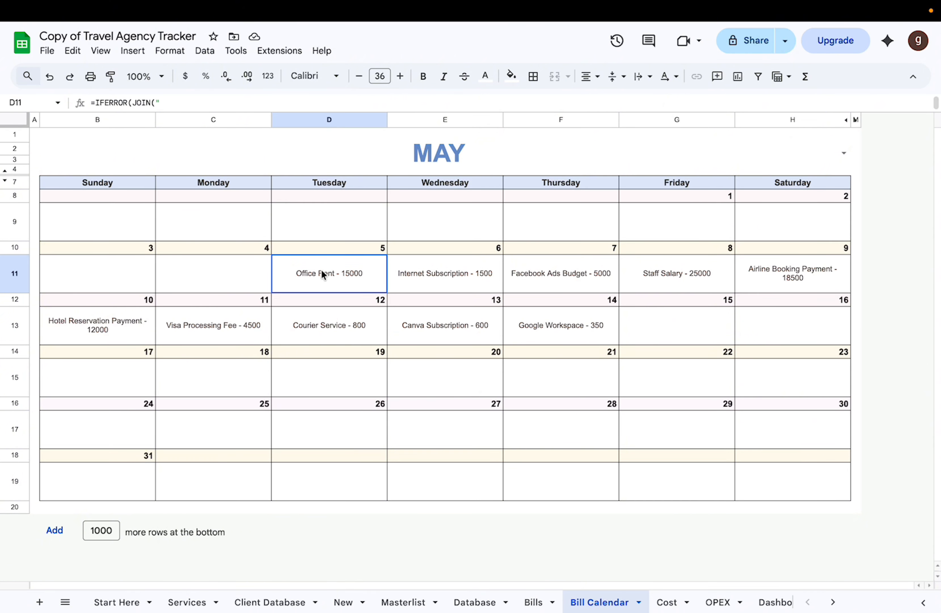
{"action": "left_click", "coordinate": [420, 278]}
{"action": "left_click", "coordinate": [563, 281]}
{"action": "left_click", "coordinate": [678, 279]}
{"action": "left_click", "coordinate": [775, 284]}
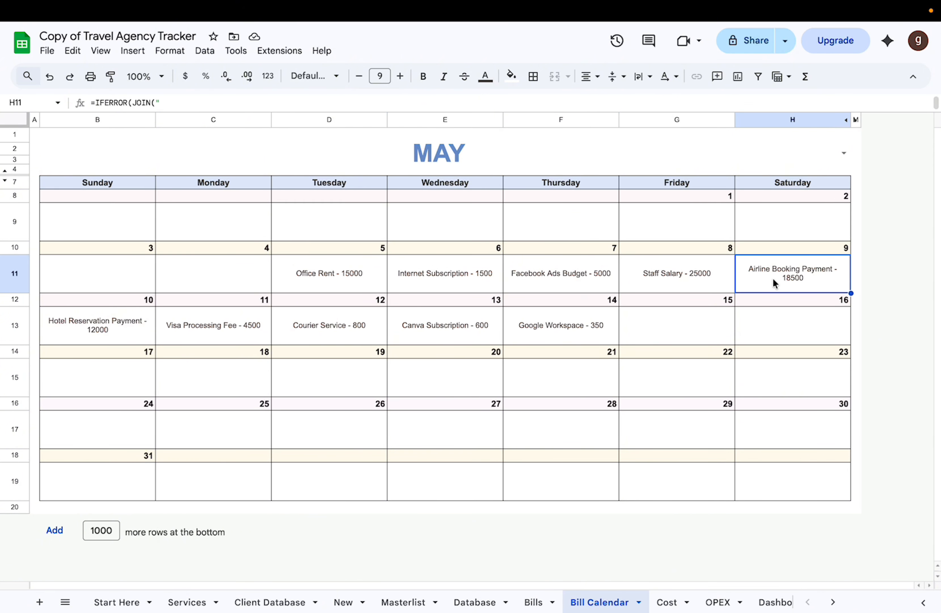
{"action": "left_click", "coordinate": [154, 329]}
{"action": "left_click", "coordinate": [208, 336]}
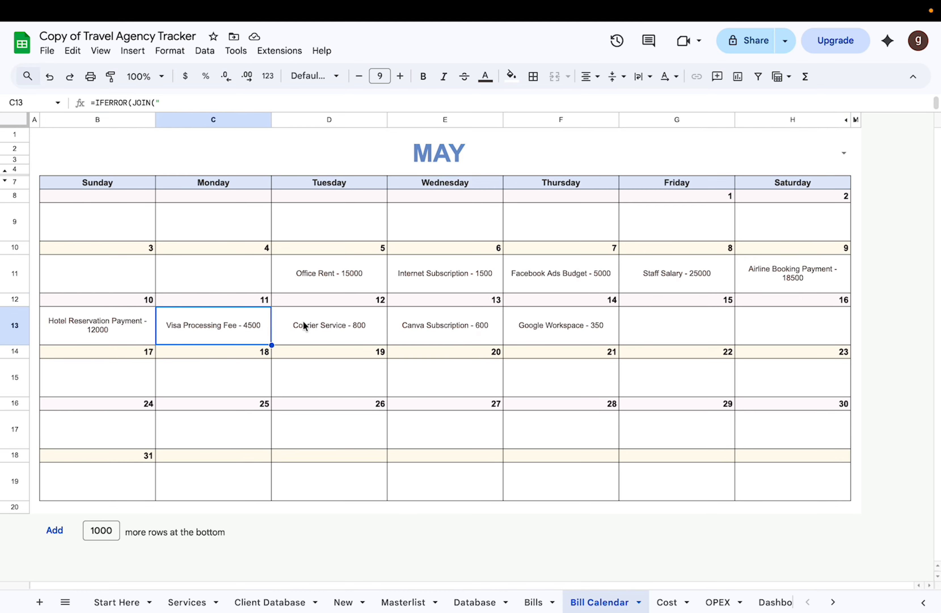
{"action": "left_click", "coordinate": [309, 327]}
Step: Open the Cost sheet and examine its date entries and the Booking ID choices for the Mar 10, 2026 row
{"action": "left_click", "coordinate": [667, 602]}
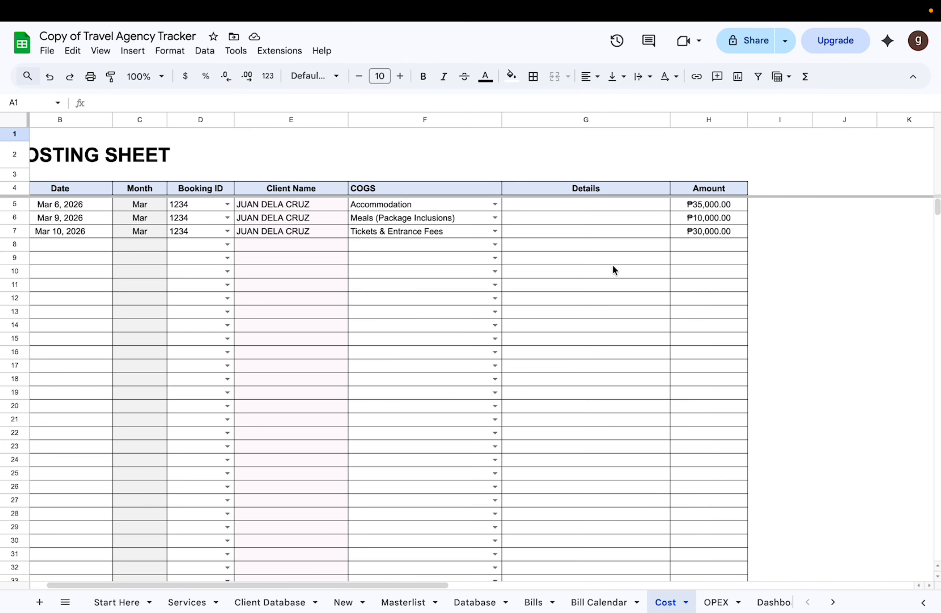
{"action": "scroll", "coordinate": [613, 264], "scroll_direction": "down", "scroll_amount": 2}
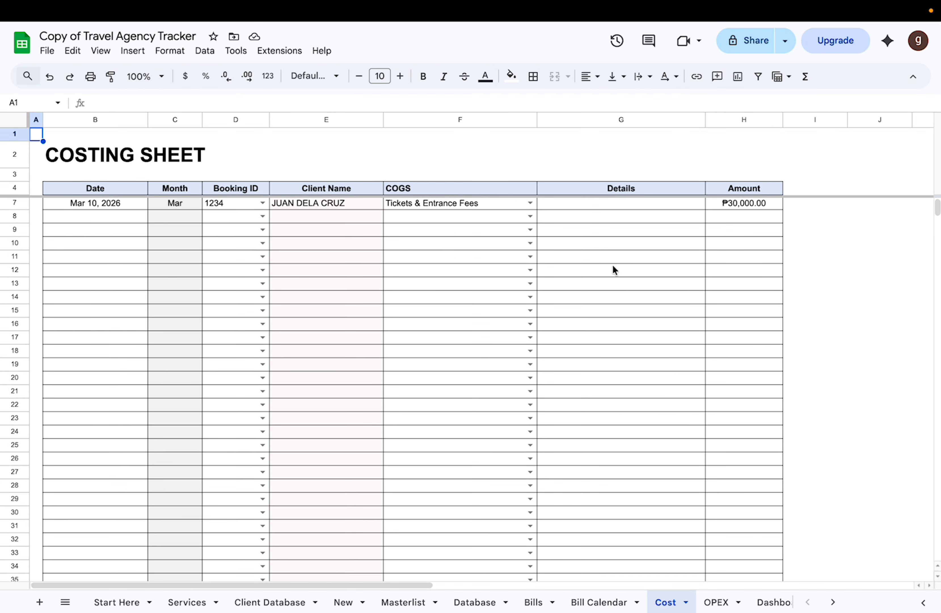
{"action": "scroll", "coordinate": [613, 265], "scroll_direction": "up", "scroll_amount": 2}
{"action": "left_click", "coordinate": [93, 157]}
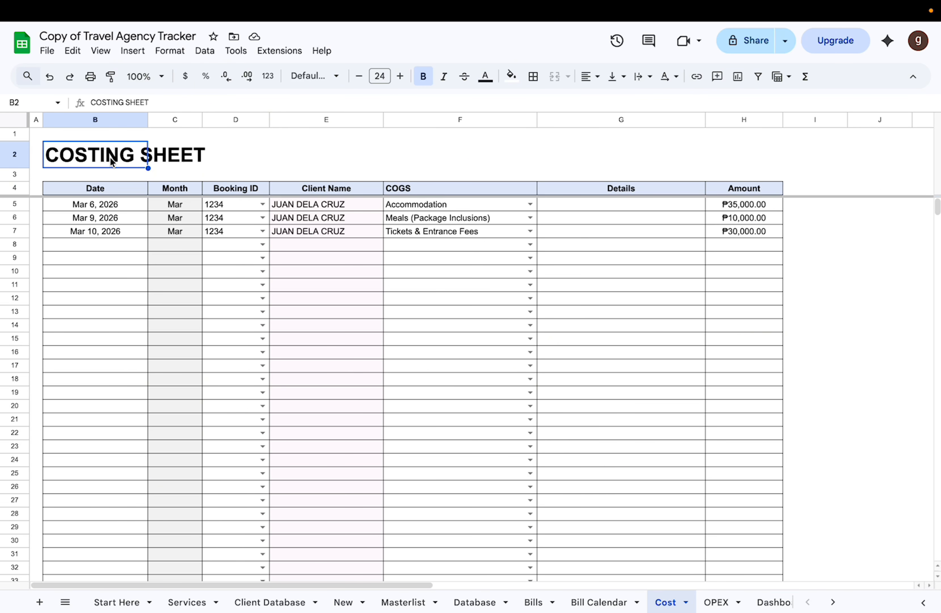
{"action": "left_click", "coordinate": [96, 203]}
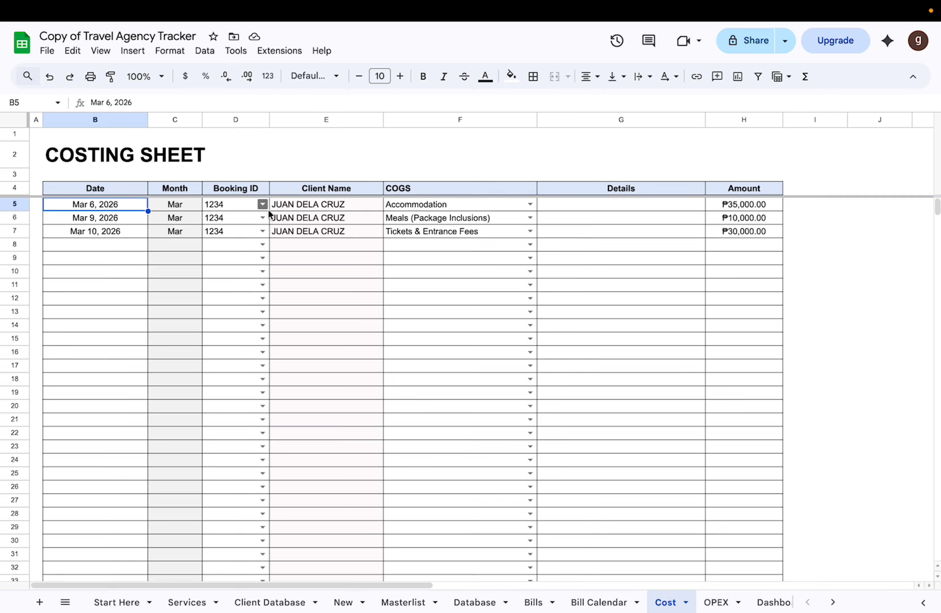
{"action": "left_click", "coordinate": [263, 232]}
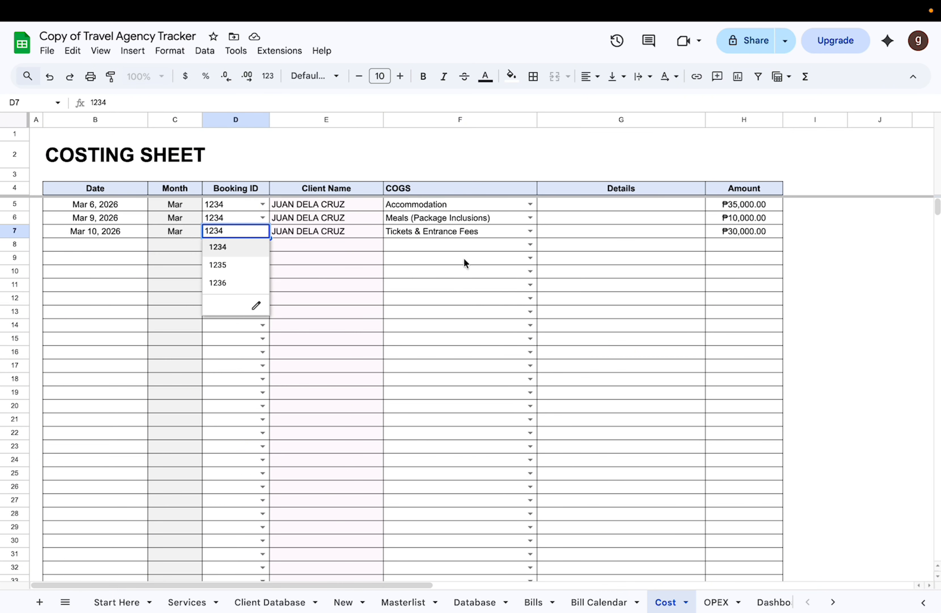
Step: Examine the COGS choices for the Tickets & Entrance Fees row, the Details column and that row's amount
{"action": "left_click", "coordinate": [458, 233]}
{"action": "left_click", "coordinate": [531, 231]}
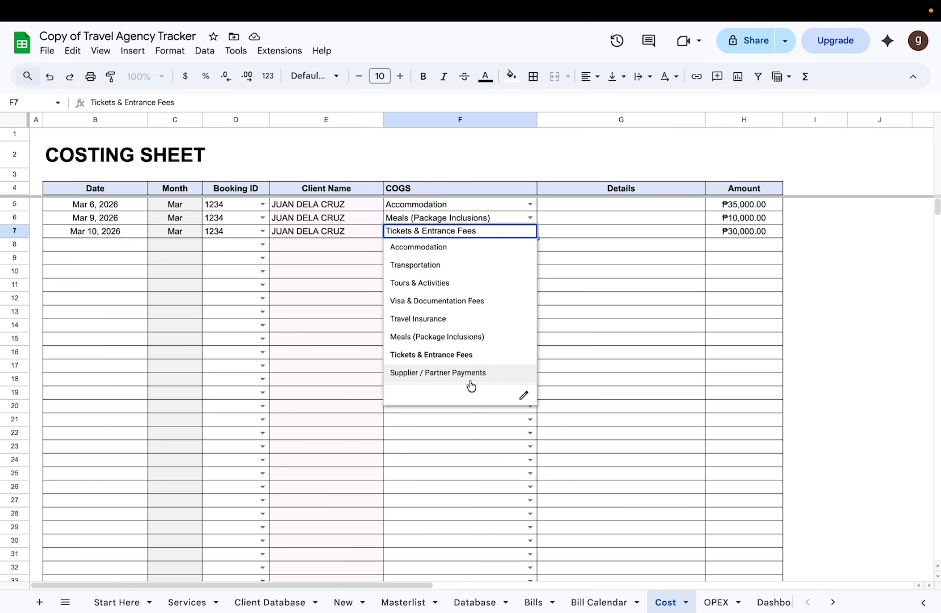
{"action": "left_click", "coordinate": [609, 240]}
{"action": "left_click", "coordinate": [601, 116]}
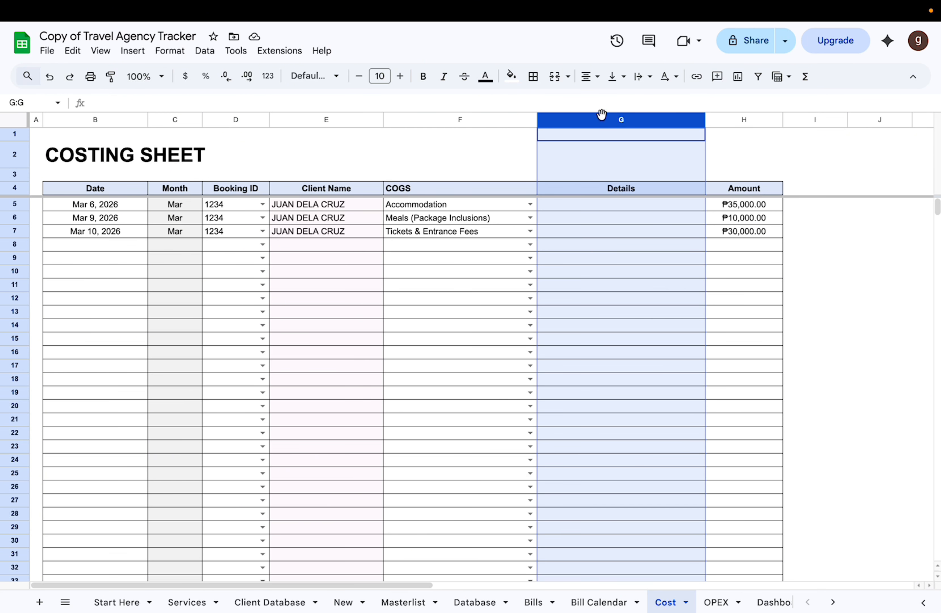
{"action": "left_click", "coordinate": [751, 235]}
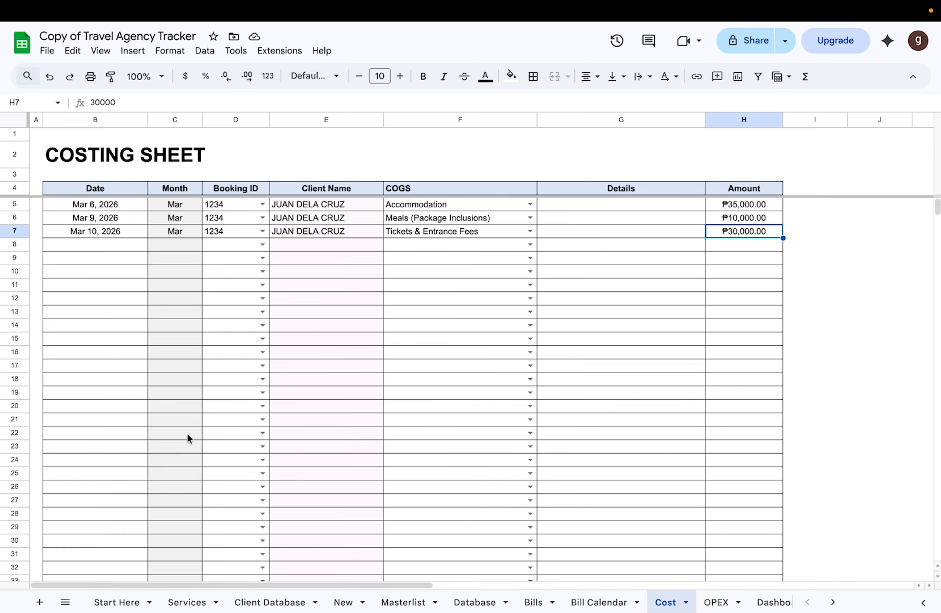
Step: Examine how the Masterlist's Actual Cost column totals booking 1234's recorded costs, and return to the Cost sheet
{"action": "left_click", "coordinate": [403, 602]}
{"action": "scroll", "coordinate": [561, 358], "scroll_direction": "right", "scroll_amount": 5}
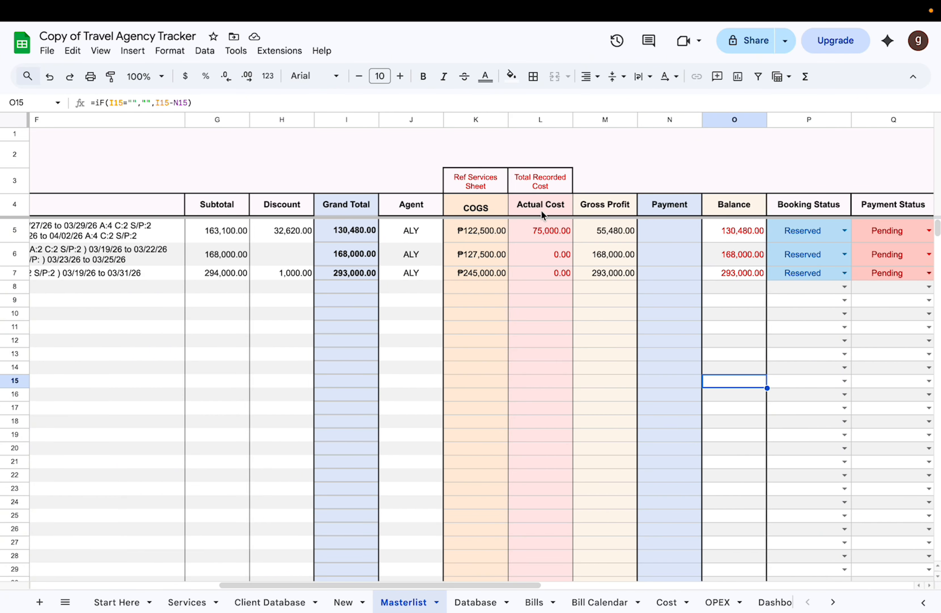
{"action": "left_click", "coordinate": [549, 235]}
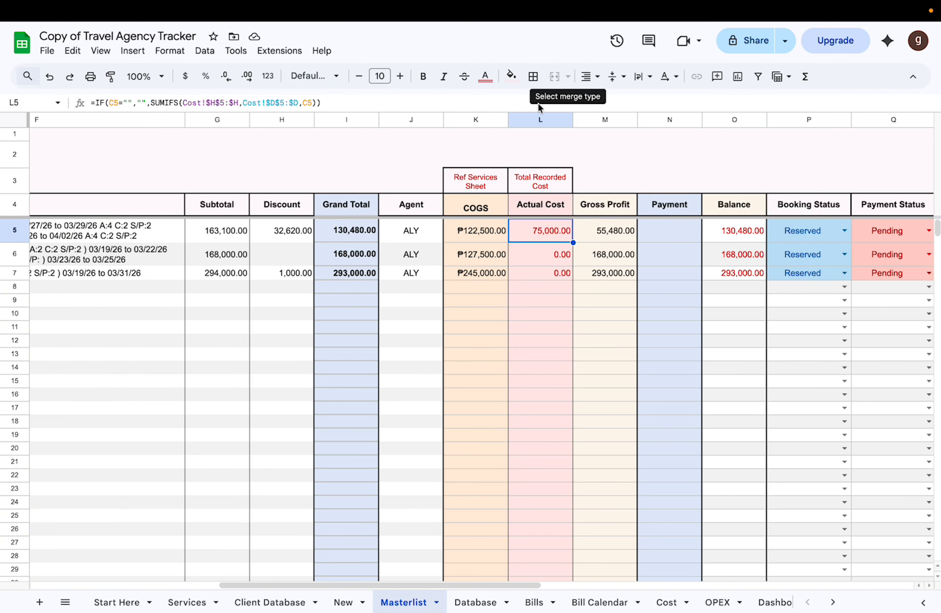
{"action": "left_click", "coordinate": [519, 119]}
{"action": "scroll", "coordinate": [342, 286], "scroll_direction": "left", "scroll_amount": 5}
{"action": "scroll", "coordinate": [342, 286], "scroll_direction": "left", "scroll_amount": 2}
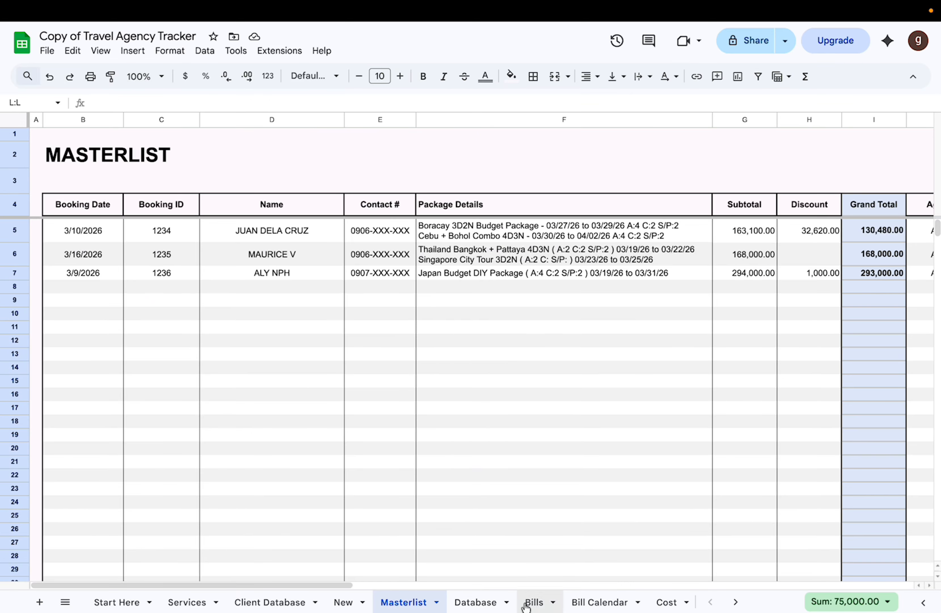
{"action": "scroll", "coordinate": [541, 602], "scroll_direction": "right", "scroll_amount": 3}
{"action": "left_click", "coordinate": [565, 602]}
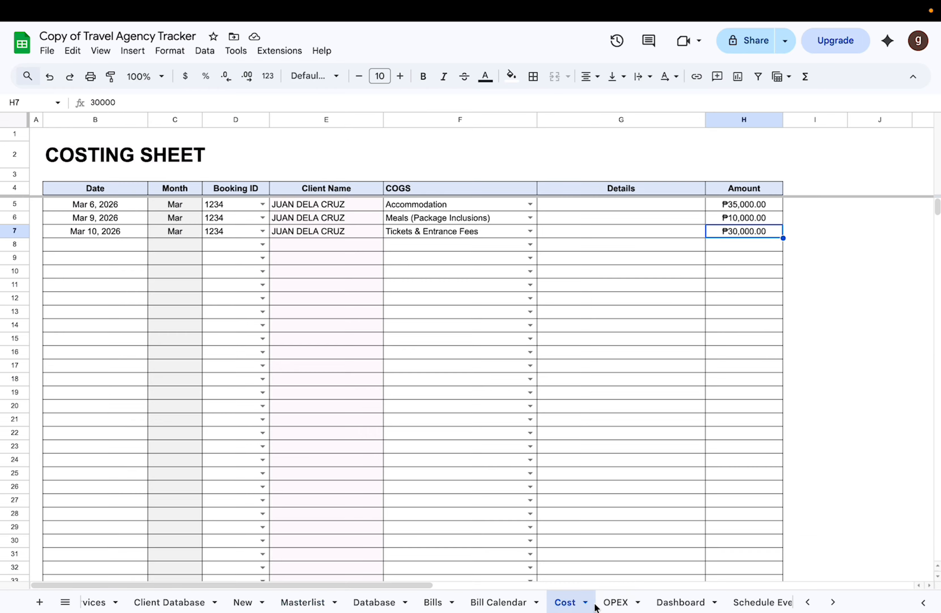
Step: Open the OPEX sheet and examine its Date, Expenses, Details and Amount columns
{"action": "left_click", "coordinate": [620, 603]}
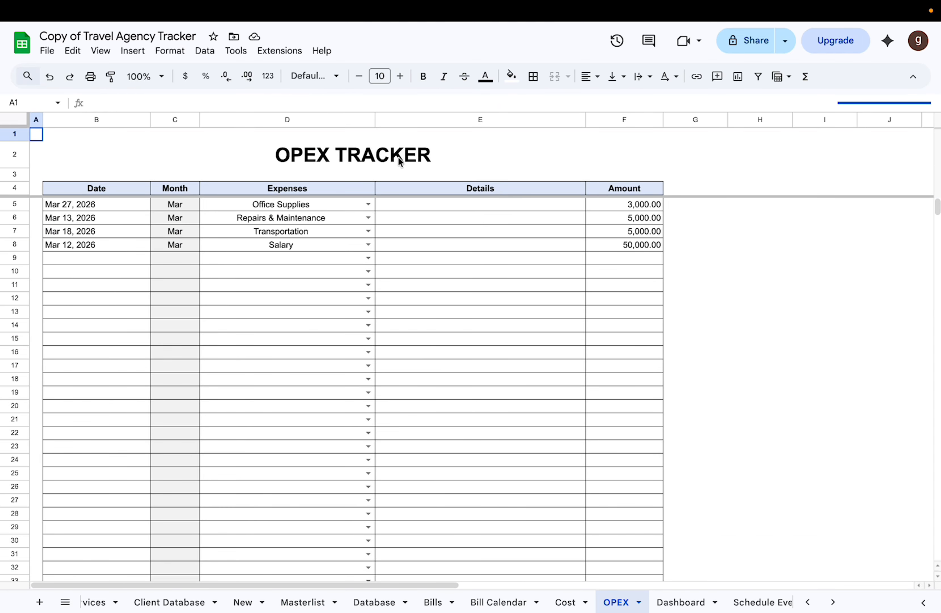
{"action": "left_click", "coordinate": [400, 161]}
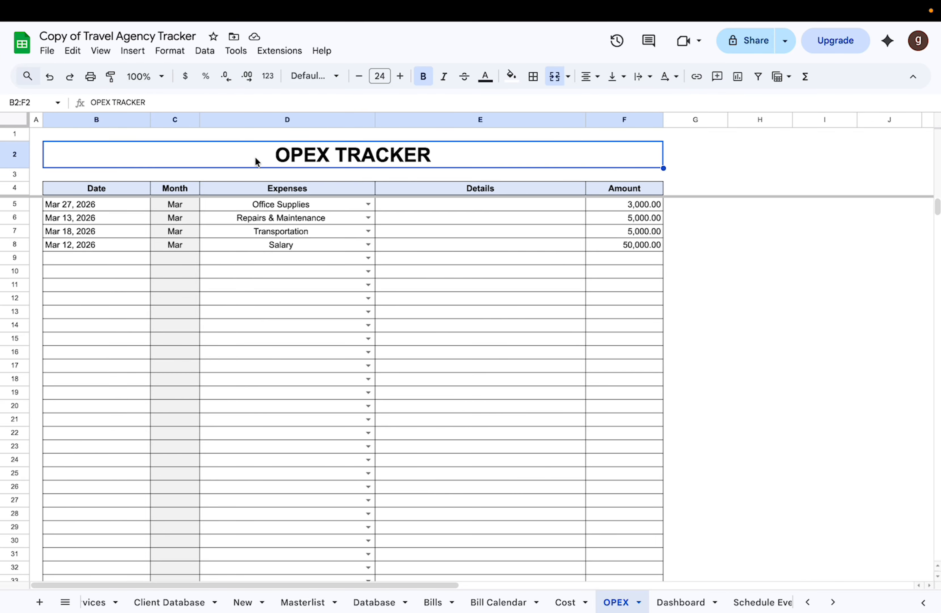
{"action": "left_click", "coordinate": [94, 120]}
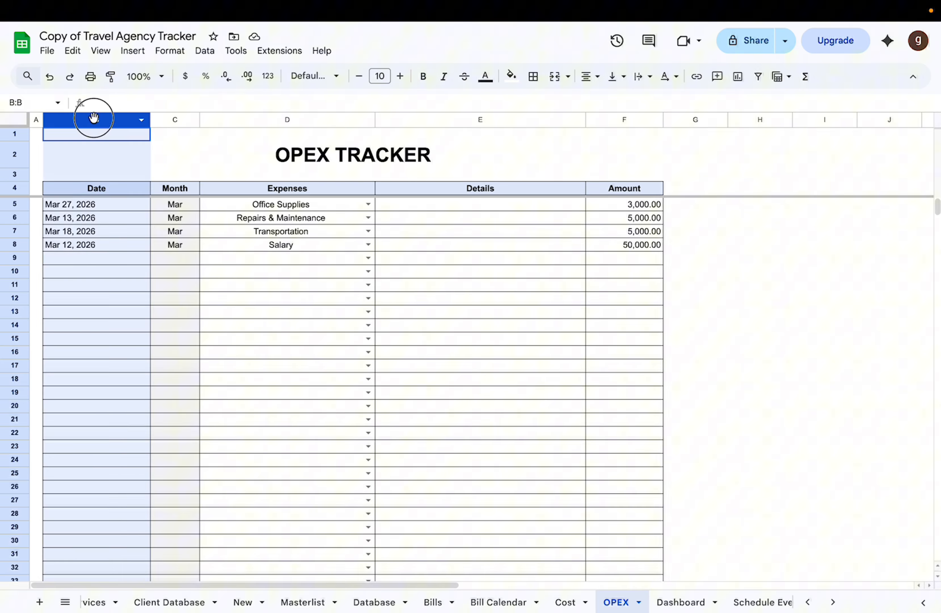
{"action": "left_click", "coordinate": [275, 120]}
{"action": "left_click", "coordinate": [458, 203]}
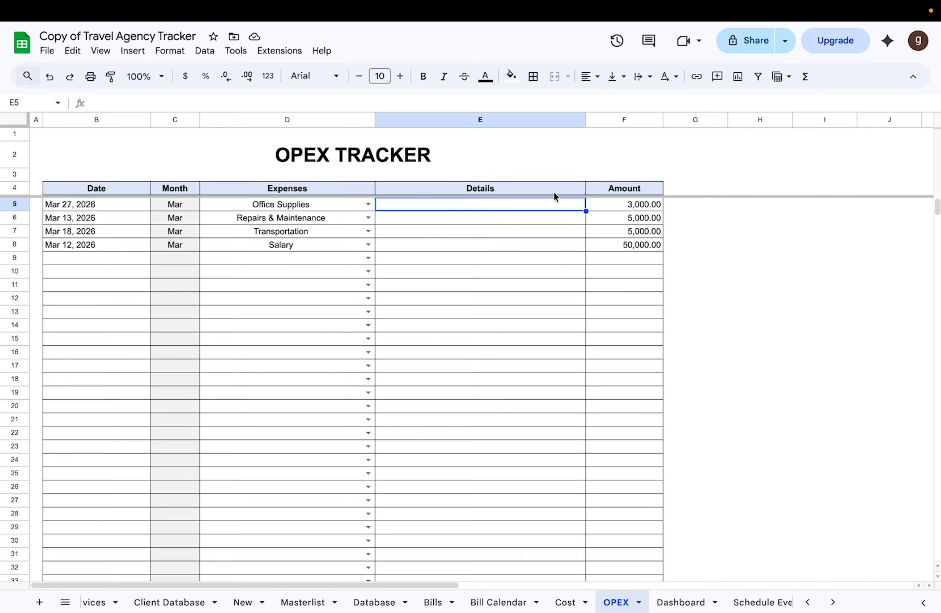
{"action": "left_click", "coordinate": [615, 206]}
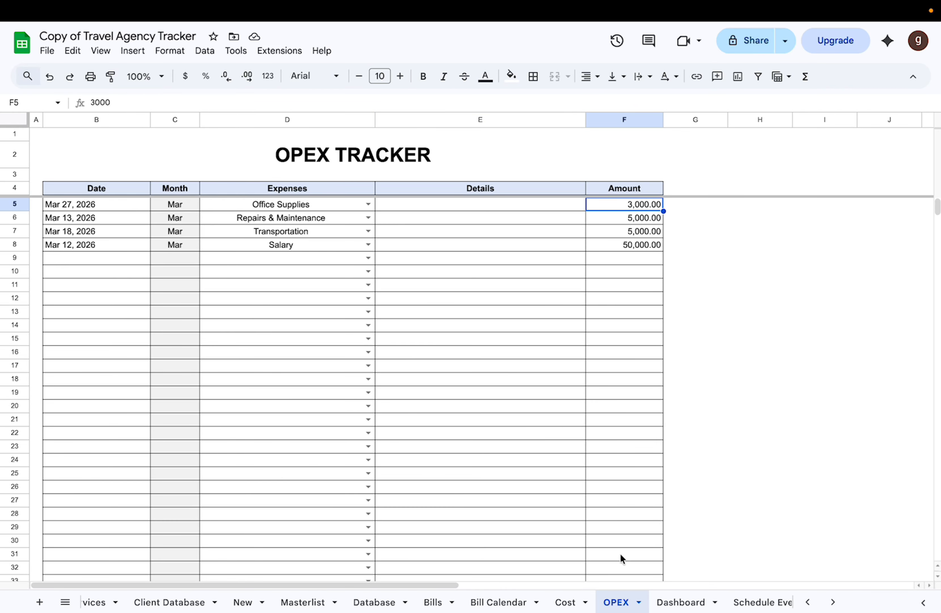
Step: Open the Dashboard sheet and look over its charts and the monthly cashflow and income tables
{"action": "left_click", "coordinate": [688, 601]}
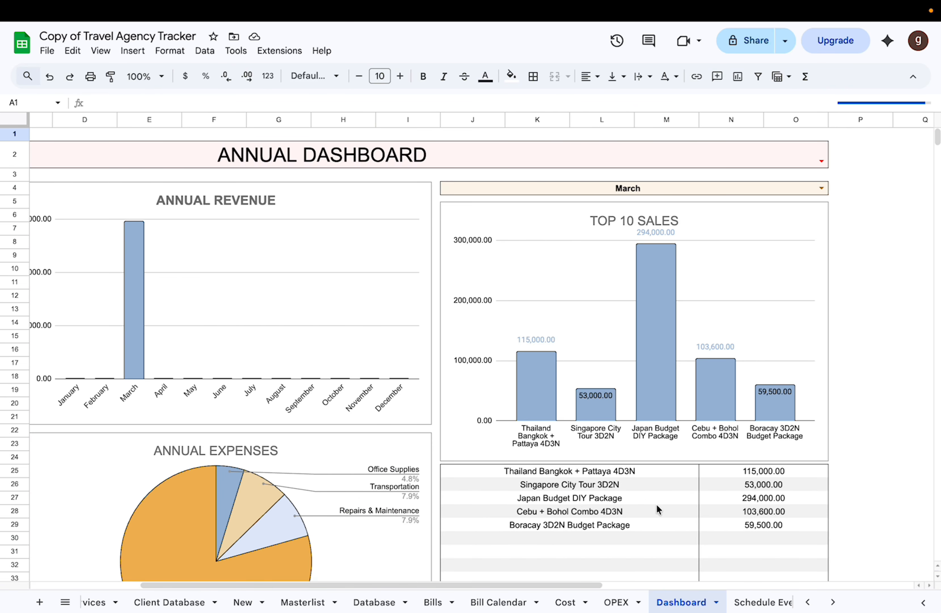
{"action": "scroll", "coordinate": [657, 504], "scroll_direction": "down", "scroll_amount": 10}
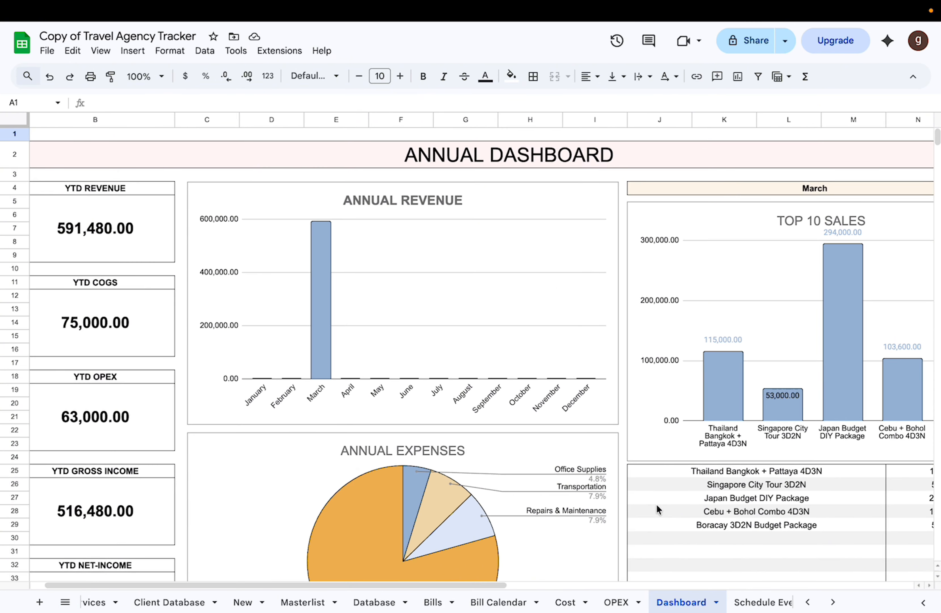
{"action": "scroll", "coordinate": [656, 504], "scroll_direction": "down", "scroll_amount": 5}
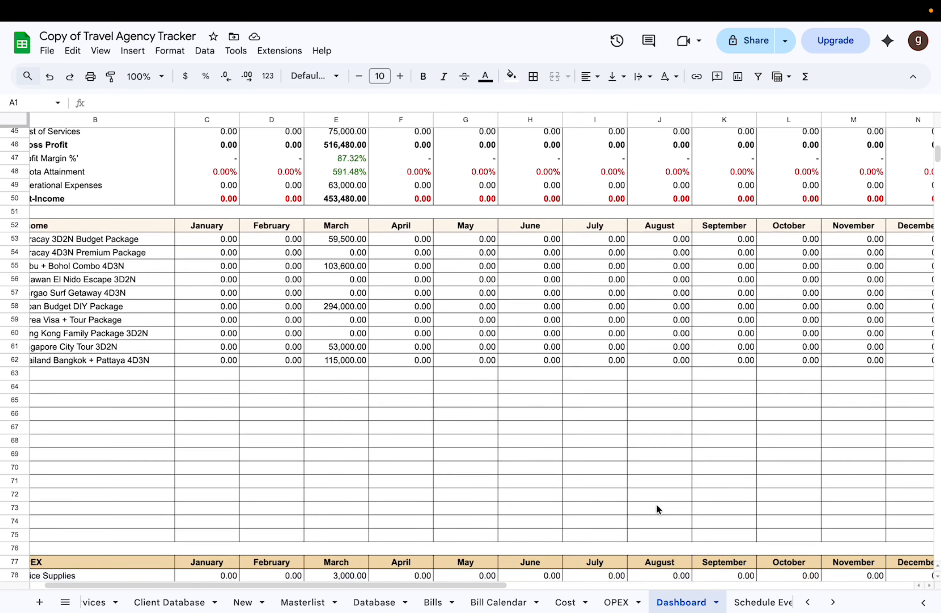
{"action": "scroll", "coordinate": [657, 505], "scroll_direction": "up", "scroll_amount": 15}
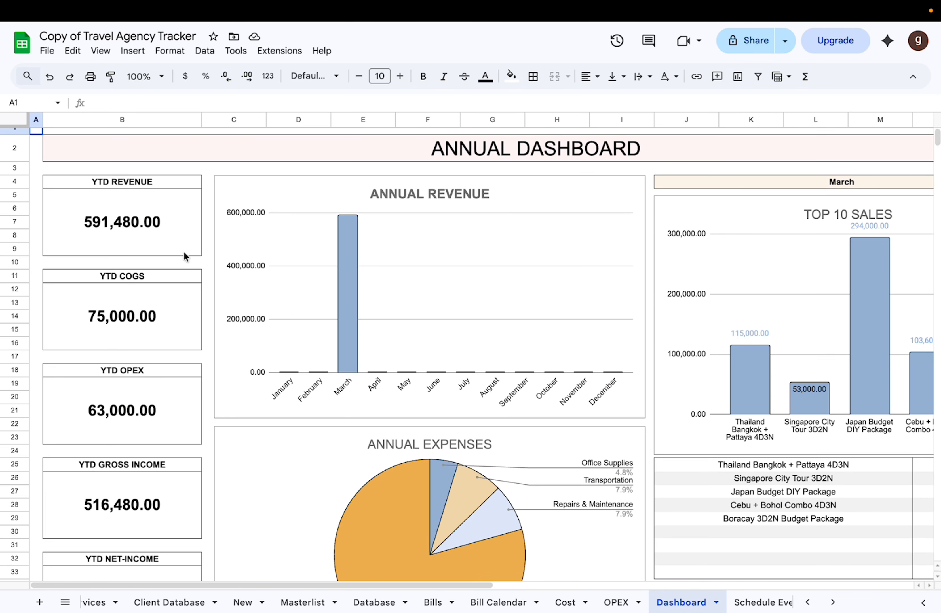
Step: Examine the year-to-date cards for revenue, COGS, OPEX, gross income and net income
{"action": "left_click", "coordinate": [158, 235]}
{"action": "left_click", "coordinate": [138, 320]}
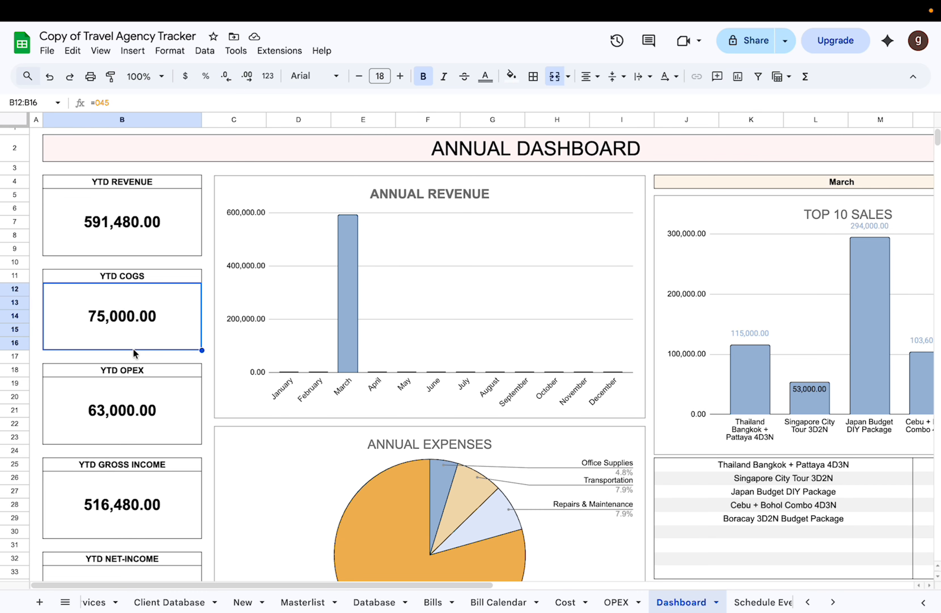
{"action": "left_click", "coordinate": [128, 398]}
{"action": "scroll", "coordinate": [128, 398], "scroll_direction": "down", "scroll_amount": 2}
{"action": "scroll", "coordinate": [129, 398], "scroll_direction": "down", "scroll_amount": 2}
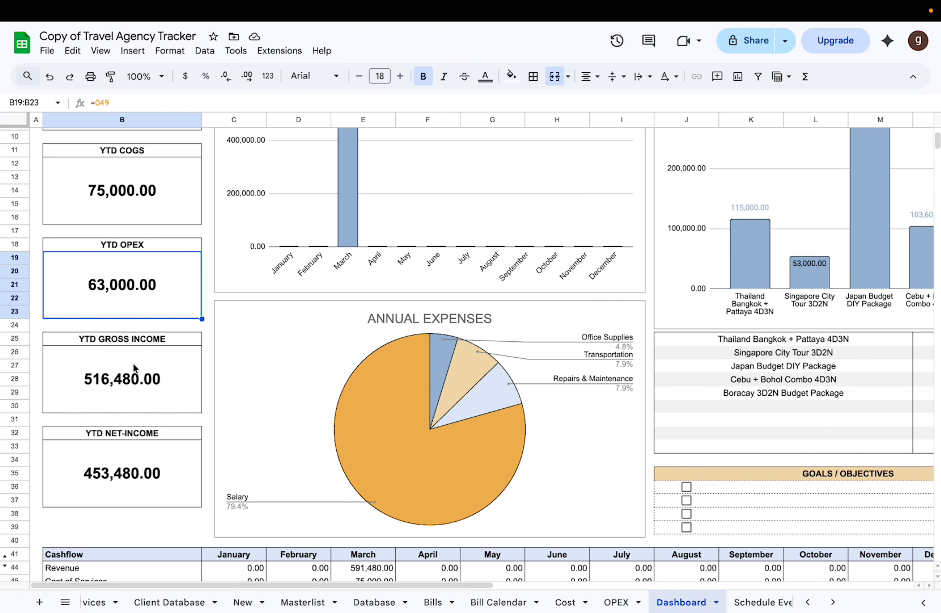
{"action": "left_click", "coordinate": [136, 369]}
{"action": "scroll", "coordinate": [132, 381], "scroll_direction": "down", "scroll_amount": 3}
{"action": "left_click", "coordinate": [137, 364]}
Step: Examine the Annual Revenue and Annual Expenses charts on the Dashboard
{"action": "scroll", "coordinate": [141, 364], "scroll_direction": "up", "scroll_amount": 6}
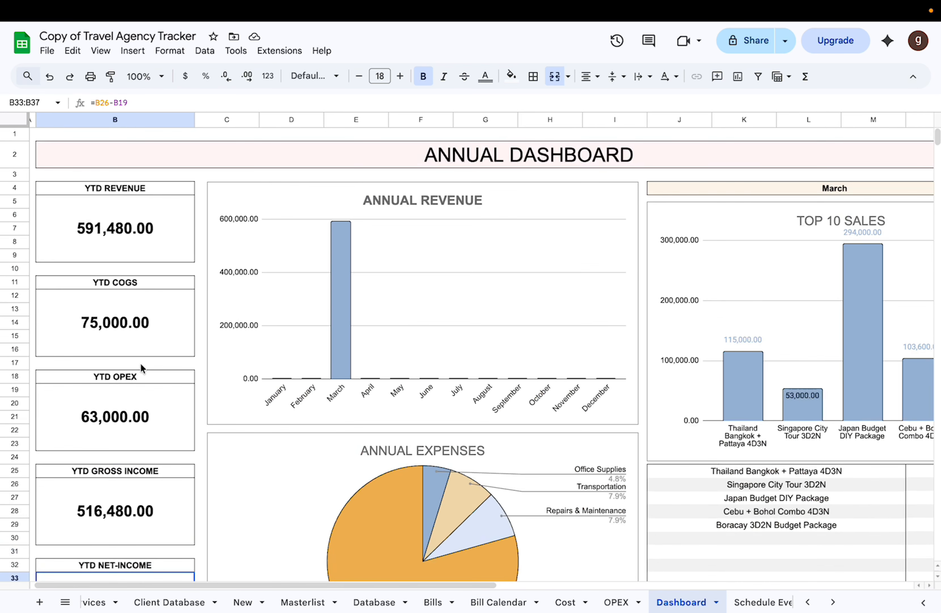
{"action": "scroll", "coordinate": [208, 338], "scroll_direction": "right", "scroll_amount": 2}
{"action": "scroll", "coordinate": [207, 337], "scroll_direction": "left", "scroll_amount": 2}
{"action": "scroll", "coordinate": [208, 338], "scroll_direction": "down", "scroll_amount": 4}
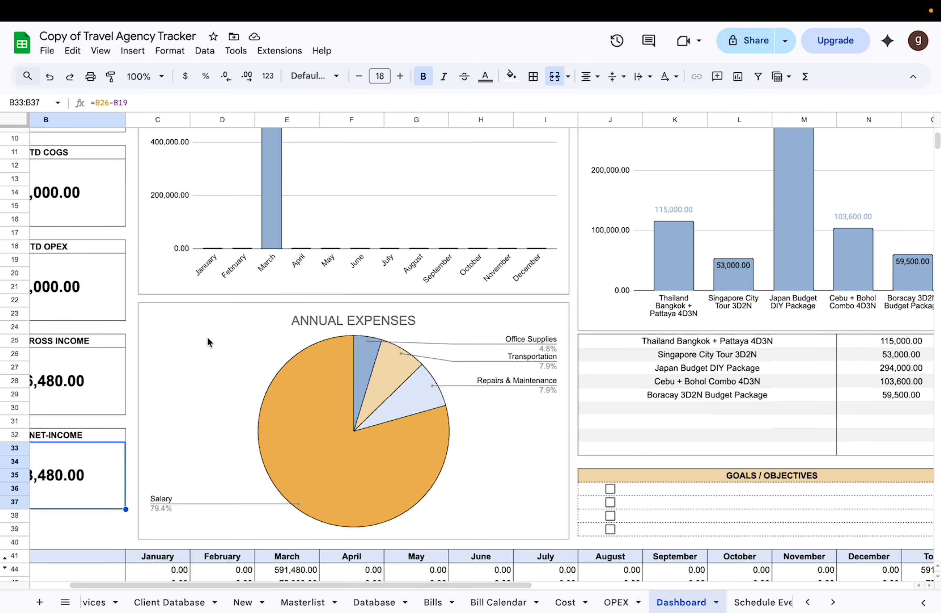
{"action": "scroll", "coordinate": [208, 337], "scroll_direction": "up", "scroll_amount": 4}
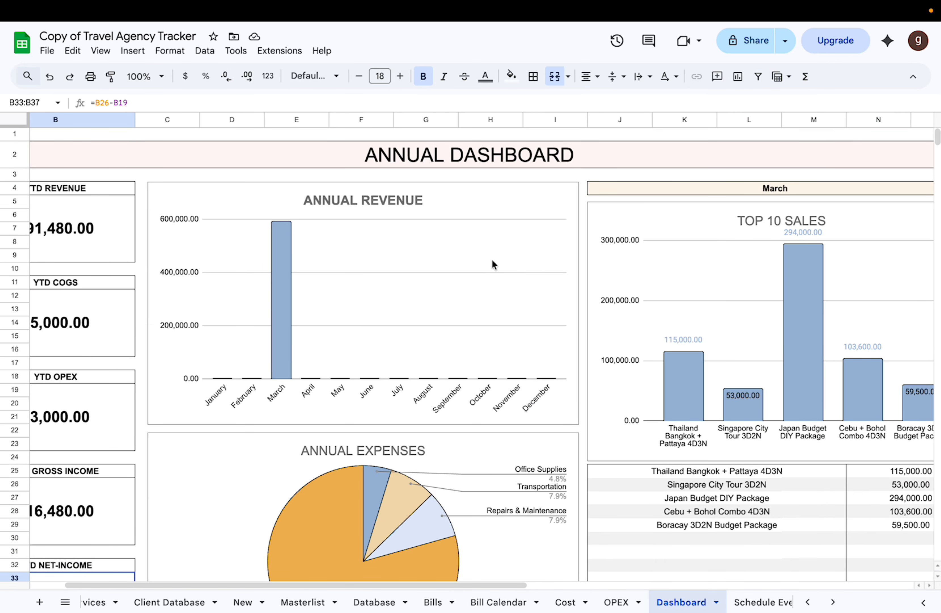
{"action": "scroll", "coordinate": [409, 305], "scroll_direction": "down", "scroll_amount": 3}
{"action": "scroll", "coordinate": [409, 304], "scroll_direction": "up", "scroll_amount": 3}
{"action": "scroll", "coordinate": [409, 305], "scroll_direction": "left", "scroll_amount": 1}
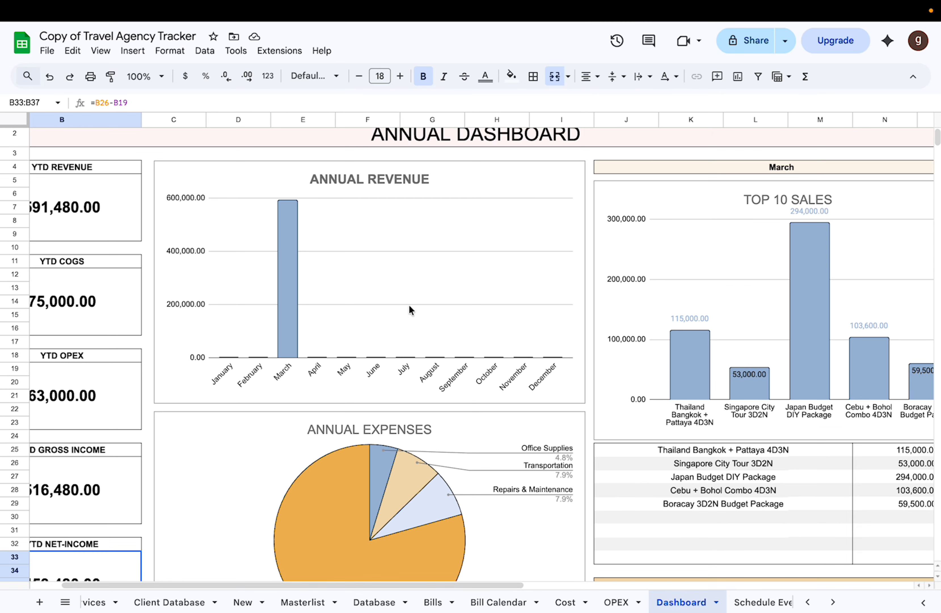
{"action": "scroll", "coordinate": [409, 305], "scroll_direction": "down", "scroll_amount": 5}
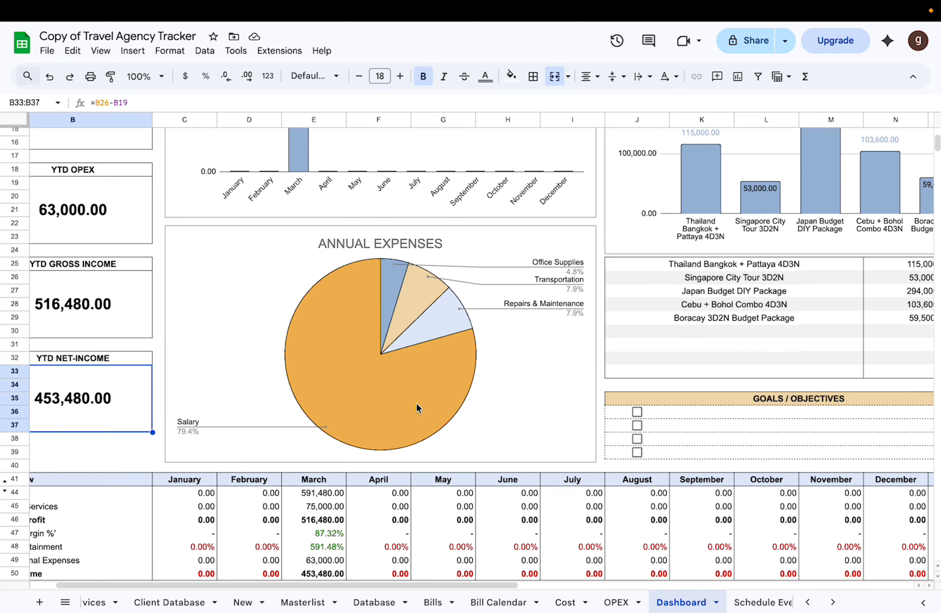
Step: Switch the Top 10 Sales period on the Dashboard to YTD, January and back to March to compare the charts
{"action": "scroll", "coordinate": [326, 383], "scroll_direction": "up", "scroll_amount": 5}
{"action": "scroll", "coordinate": [326, 383], "scroll_direction": "right", "scroll_amount": 3}
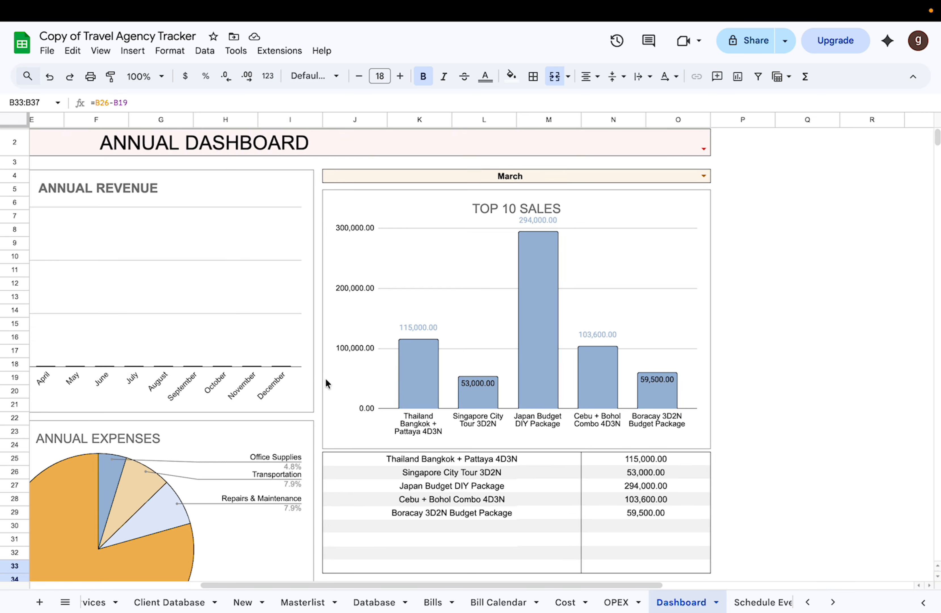
{"action": "left_click", "coordinate": [700, 176]}
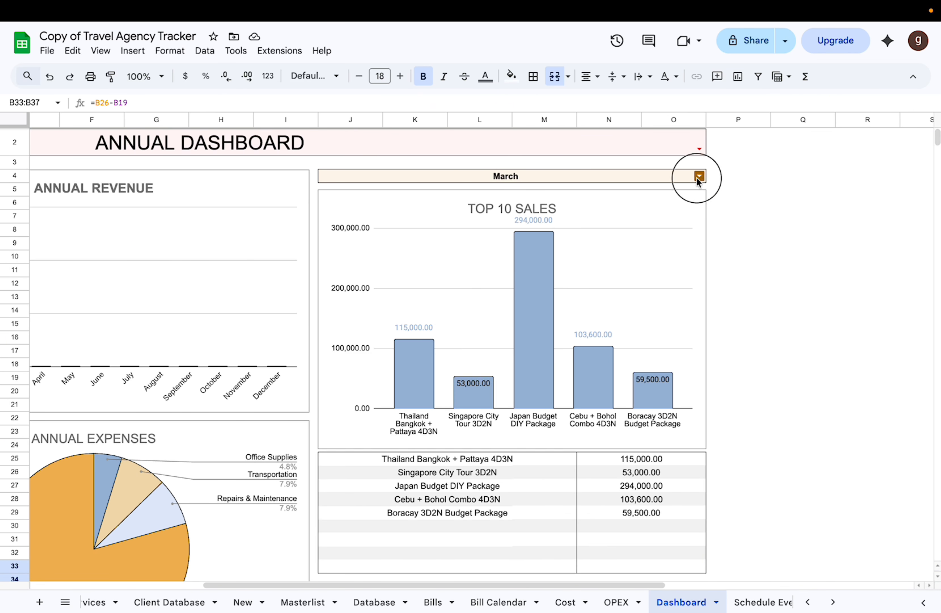
{"action": "left_click", "coordinate": [673, 198]}
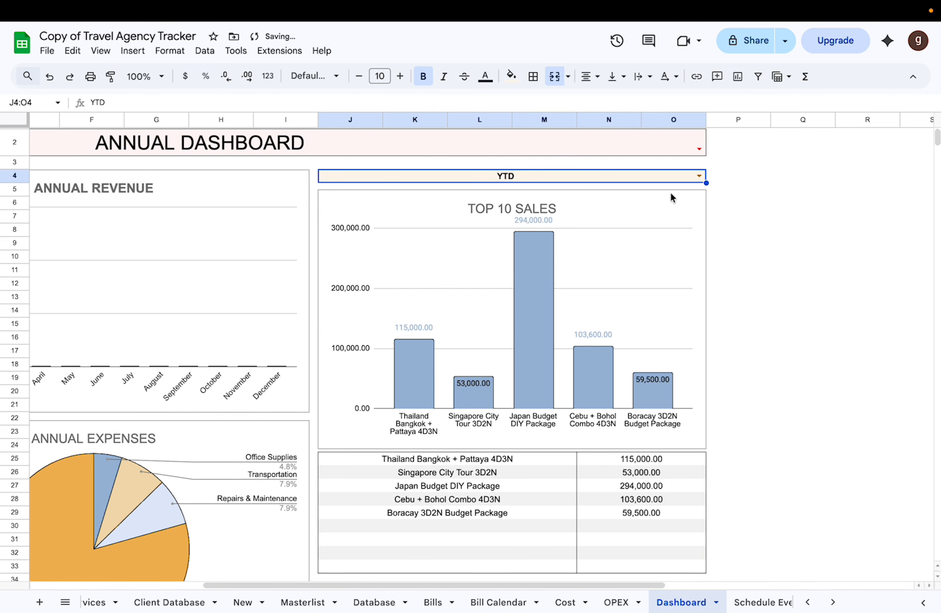
{"action": "left_click", "coordinate": [698, 177]}
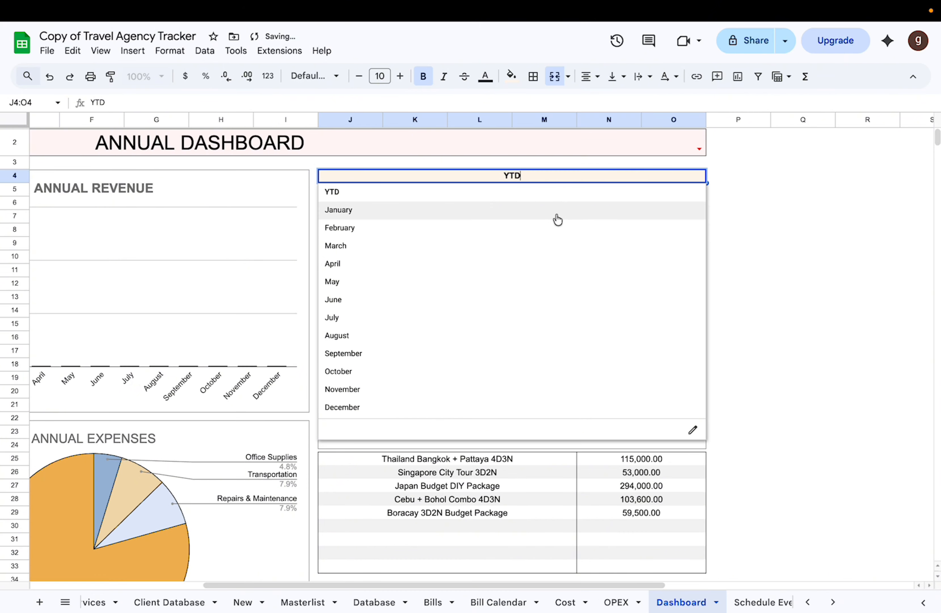
{"action": "left_click", "coordinate": [558, 218]}
{"action": "left_click", "coordinate": [699, 175]}
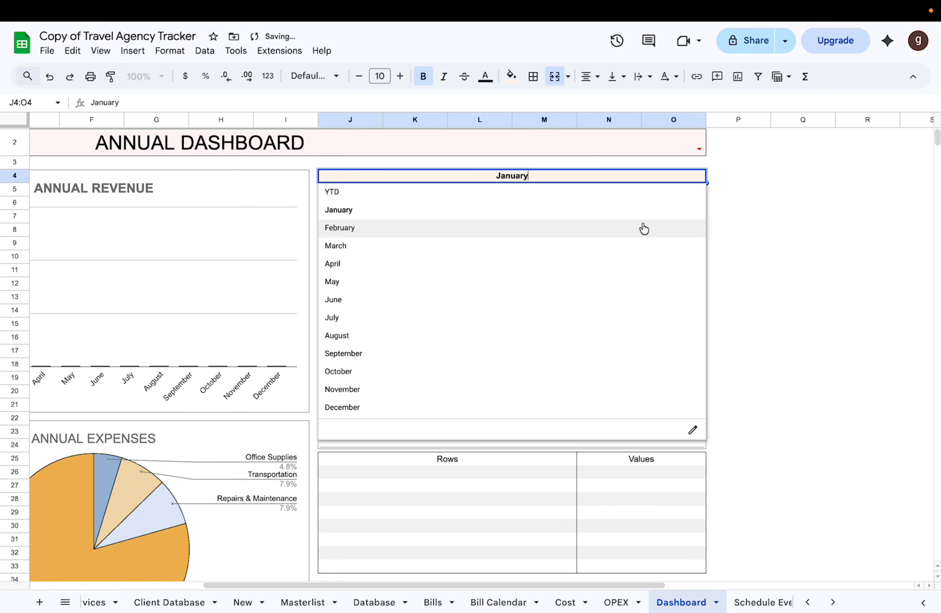
{"action": "left_click", "coordinate": [640, 247]}
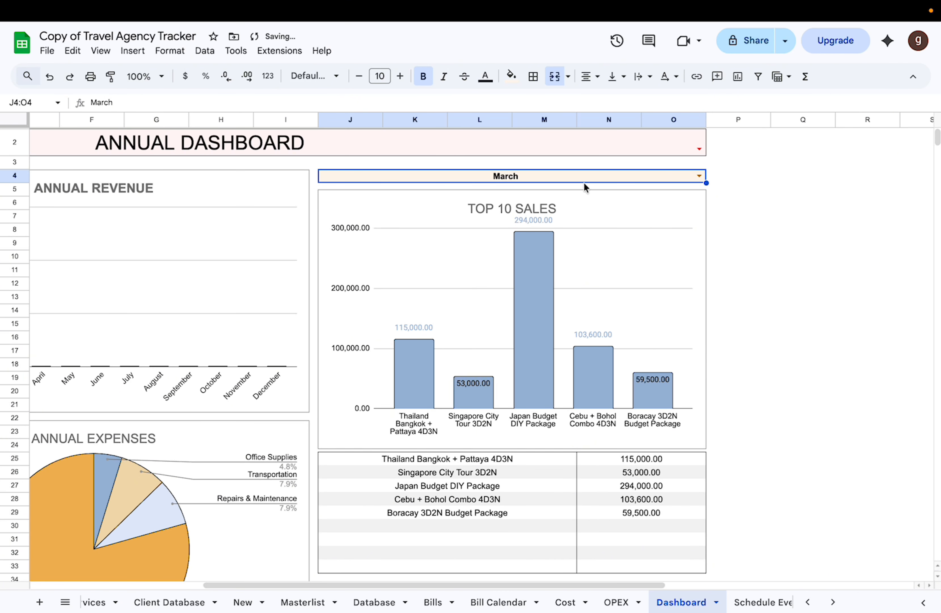
Step: Set the Top 10 Sales period to YTD once more and return it to March
{"action": "left_click", "coordinate": [699, 176]}
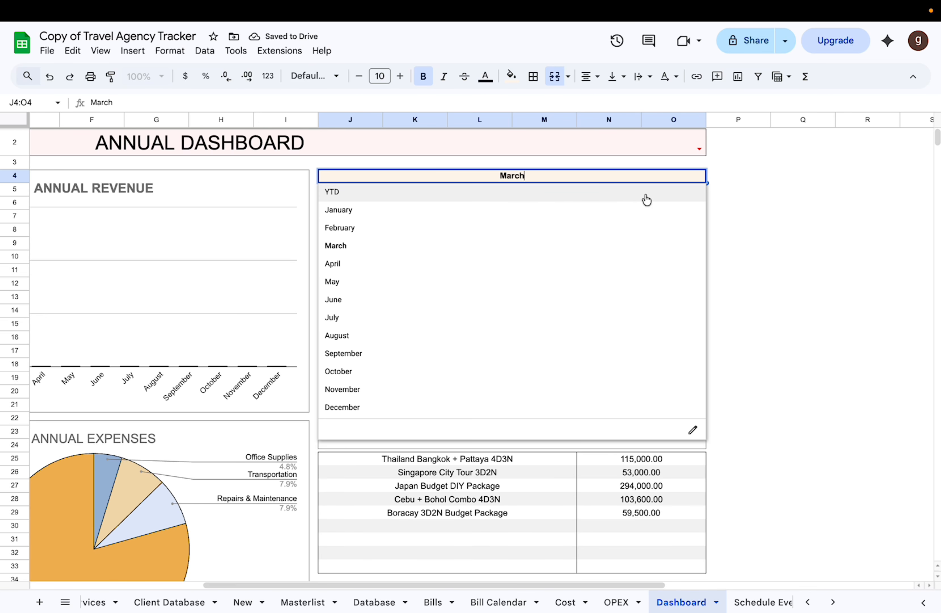
{"action": "left_click", "coordinate": [647, 195]}
{"action": "left_click", "coordinate": [703, 182]}
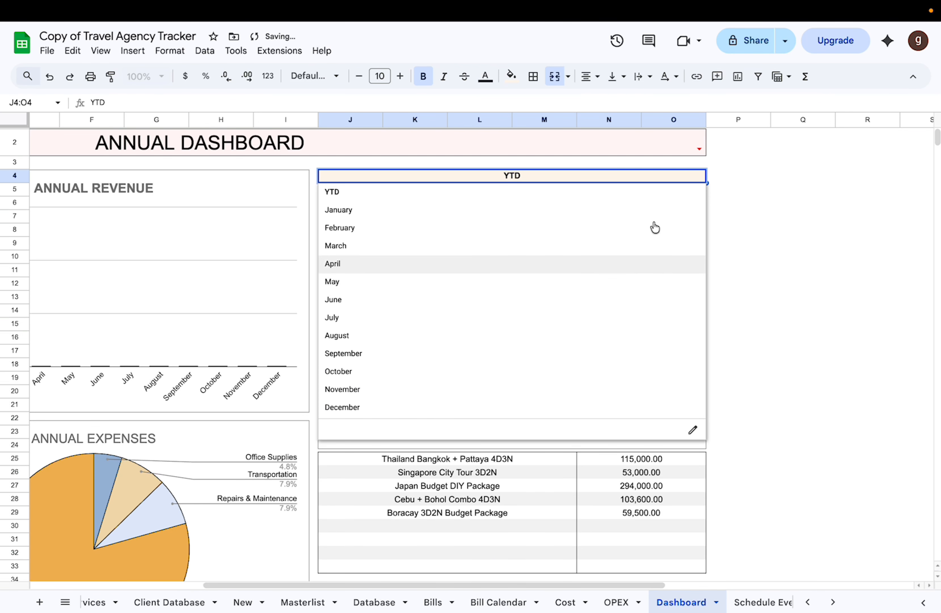
{"action": "left_click", "coordinate": [647, 245]}
Step: Examine the package names and sales amounts in the table beneath the Top 10 Sales chart
{"action": "scroll", "coordinate": [620, 448], "scroll_direction": "down", "scroll_amount": 3}
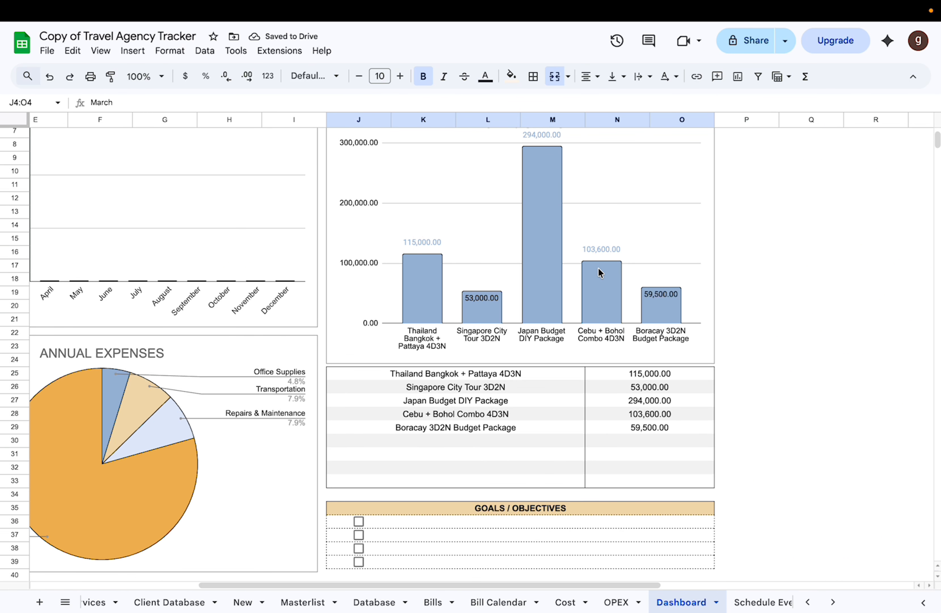
{"action": "left_click", "coordinate": [488, 374]}
{"action": "scroll", "coordinate": [497, 412], "scroll_direction": "down", "scroll_amount": 1}
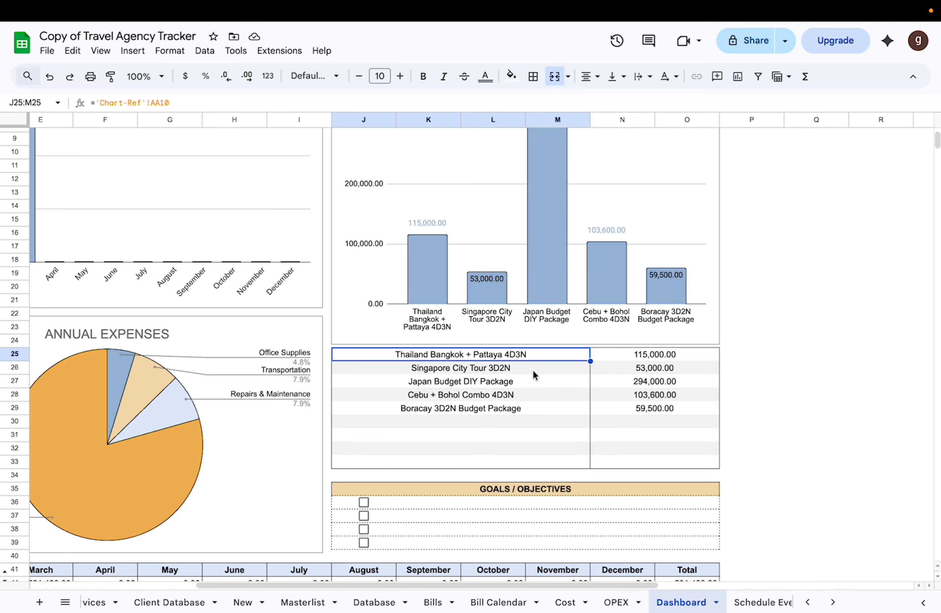
{"action": "left_click", "coordinate": [672, 362]}
{"action": "scroll", "coordinate": [656, 465], "scroll_direction": "down", "scroll_amount": 2}
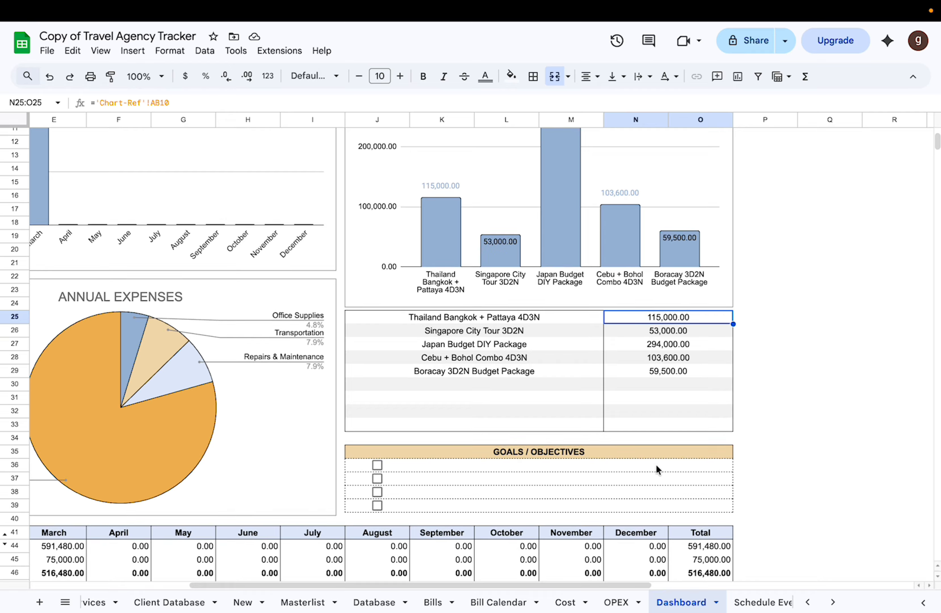
Step: Look over the checkbox rows of the Goals / Objectives section on the Dashboard
{"action": "scroll", "coordinate": [652, 399], "scroll_direction": "down", "scroll_amount": 3}
{"action": "scroll", "coordinate": [653, 399], "scroll_direction": "left", "scroll_amount": 1}
{"action": "scroll", "coordinate": [653, 400], "scroll_direction": "down", "scroll_amount": 3}
{"action": "scroll", "coordinate": [653, 400], "scroll_direction": "left", "scroll_amount": 1}
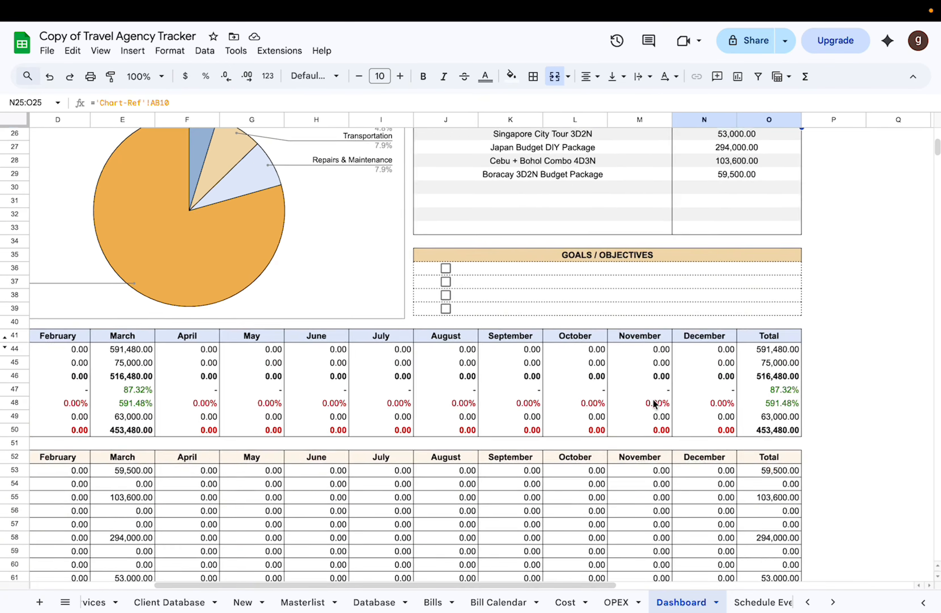
{"action": "left_click", "coordinate": [541, 270]}
{"action": "left_click", "coordinate": [534, 294]}
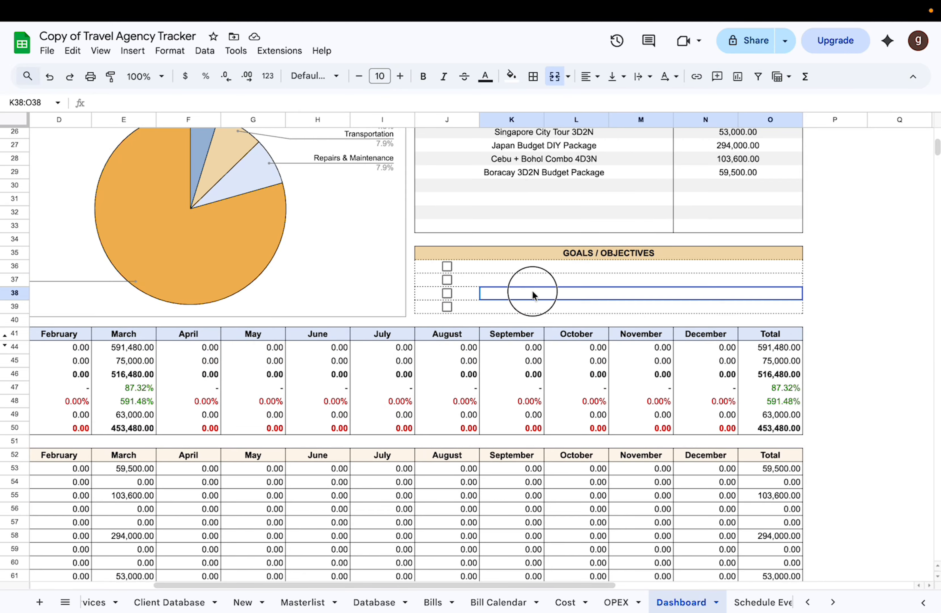
{"action": "left_click", "coordinate": [524, 313]}
Step: Examine the Revenue row of the Cashflow table and the formula in its January cell
{"action": "scroll", "coordinate": [524, 314], "scroll_direction": "left", "scroll_amount": 2}
{"action": "scroll", "coordinate": [524, 313], "scroll_direction": "down", "scroll_amount": 3}
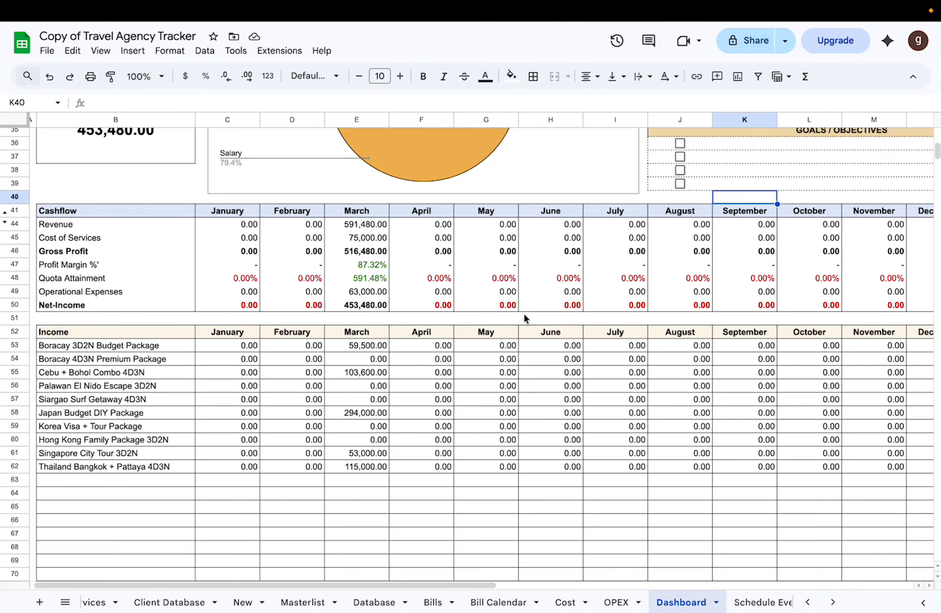
{"action": "scroll", "coordinate": [525, 314], "scroll_direction": "down", "scroll_amount": 1}
{"action": "left_click", "coordinate": [94, 225]}
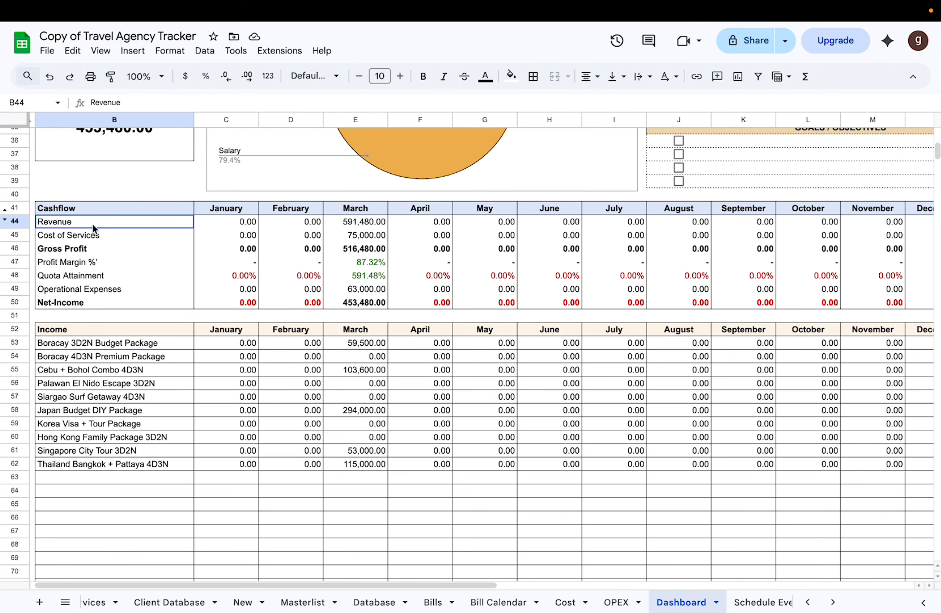
{"action": "left_click", "coordinate": [246, 226]}
{"action": "scroll", "coordinate": [332, 217], "scroll_direction": "right", "scroll_amount": 1}
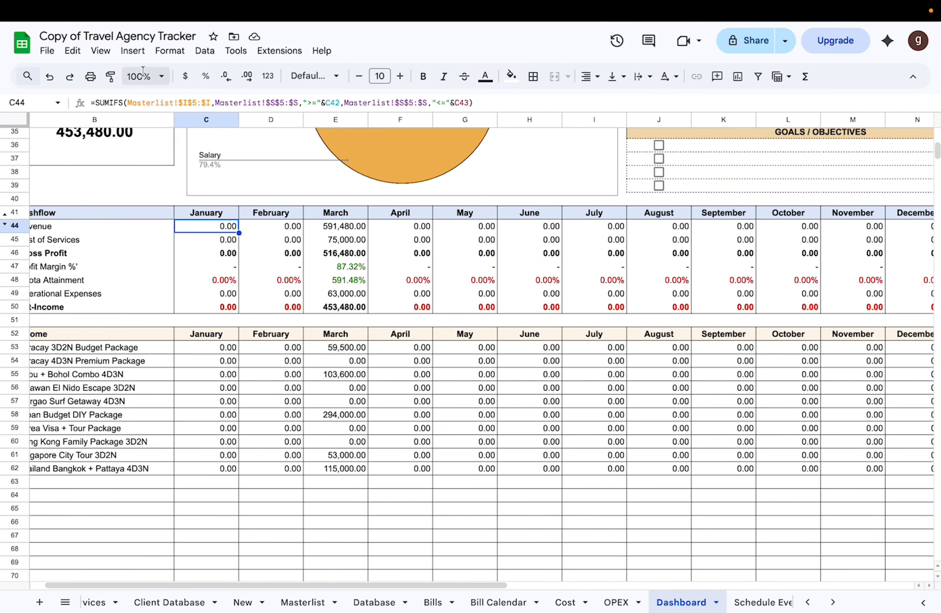
Step: Set the sheet zoom to 90% so all months of the Cashflow table fit
{"action": "left_click", "coordinate": [155, 76]}
{"action": "left_click", "coordinate": [140, 141]}
{"action": "scroll", "coordinate": [233, 241], "scroll_direction": "up", "scroll_amount": 2}
{"action": "scroll", "coordinate": [233, 241], "scroll_direction": "left", "scroll_amount": 1}
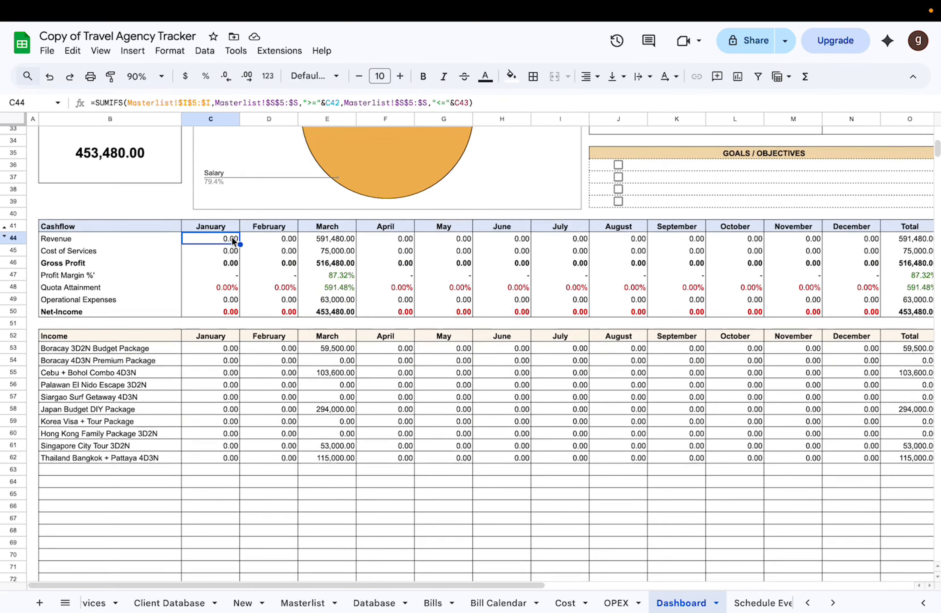
{"action": "scroll", "coordinate": [232, 241], "scroll_direction": "up", "scroll_amount": 1}
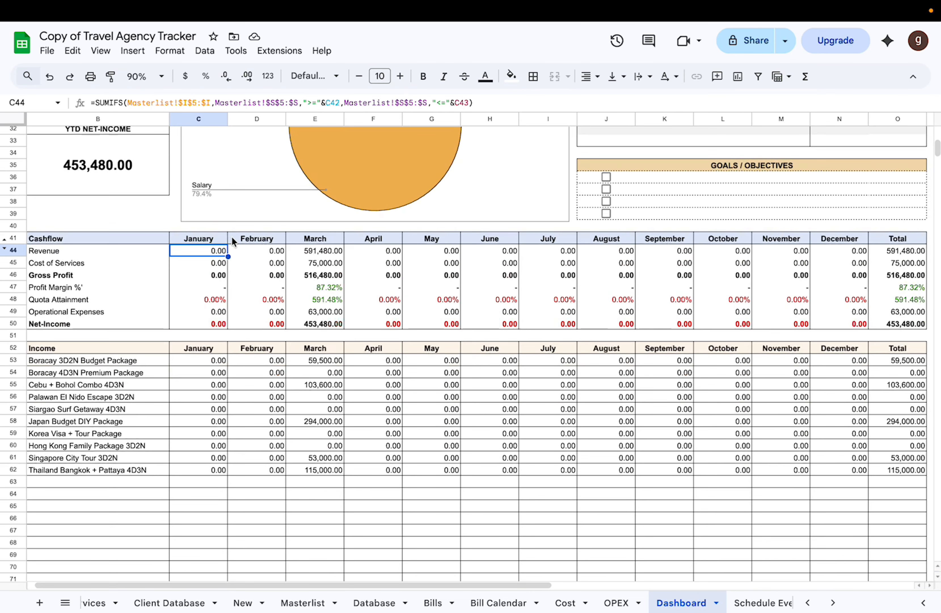
Step: Inspect the Cost of Services, Gross Profit, Profit Margin and Quota Attainment rows of the Cashflow table for January and March
{"action": "left_click", "coordinate": [198, 267]}
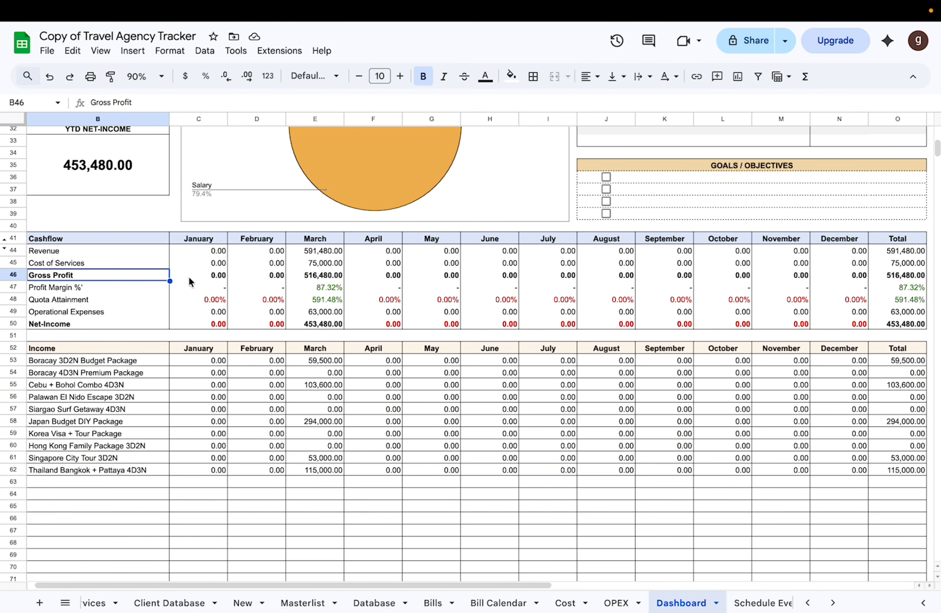
{"action": "left_click", "coordinate": [214, 280]}
{"action": "left_click", "coordinate": [201, 292]}
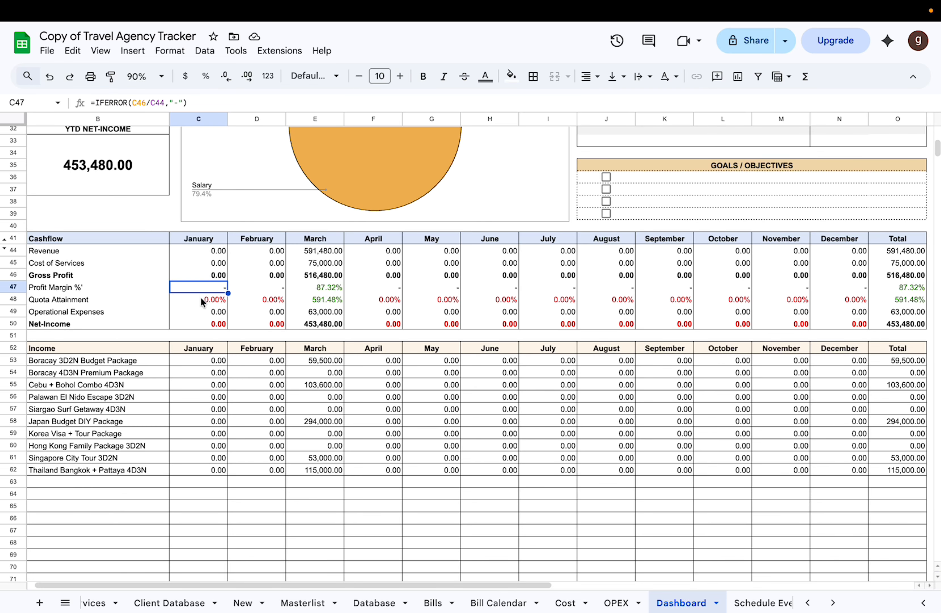
{"action": "scroll", "coordinate": [201, 298], "scroll_direction": "right", "scroll_amount": 1}
{"action": "left_click", "coordinate": [306, 285]}
{"action": "scroll", "coordinate": [249, 306], "scroll_direction": "left", "scroll_amount": 1}
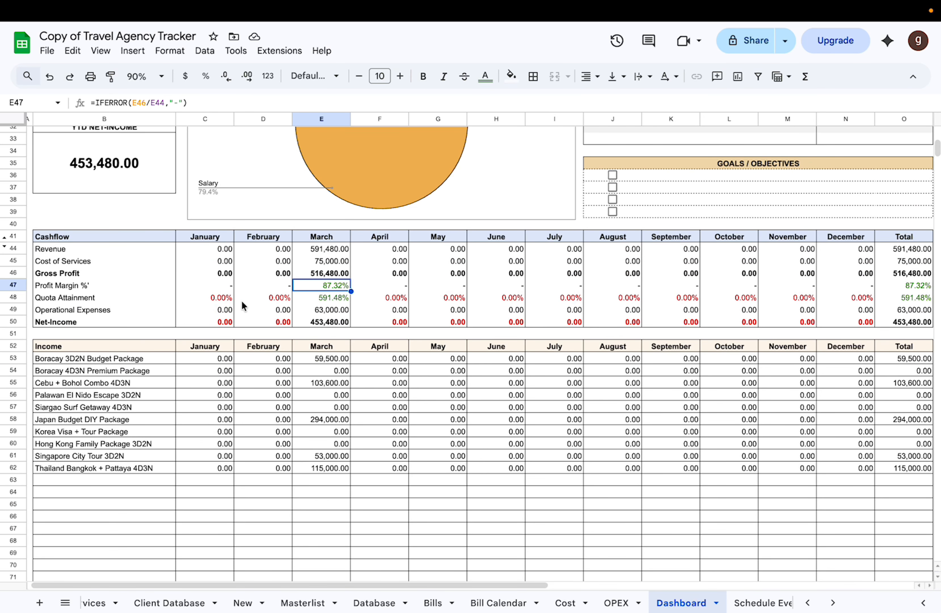
{"action": "left_click", "coordinate": [206, 298]}
{"action": "left_click", "coordinate": [323, 302]}
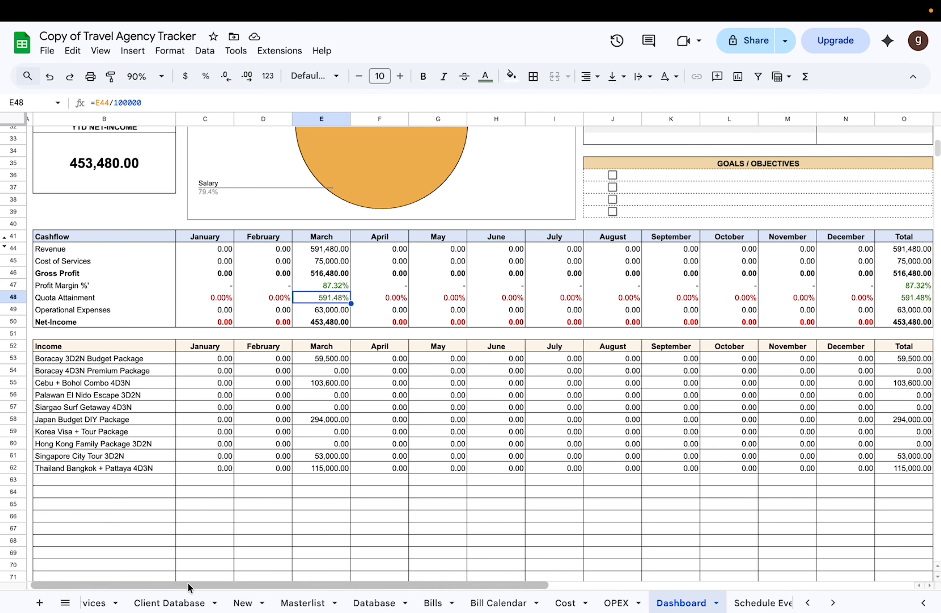
Step: Check the Annual Quota and Monthly Quota tables on the Start Here sheet and return to the Dashboard's Cashflow table
{"action": "scroll", "coordinate": [176, 601], "scroll_direction": "left", "scroll_amount": 3}
{"action": "left_click", "coordinate": [122, 603]}
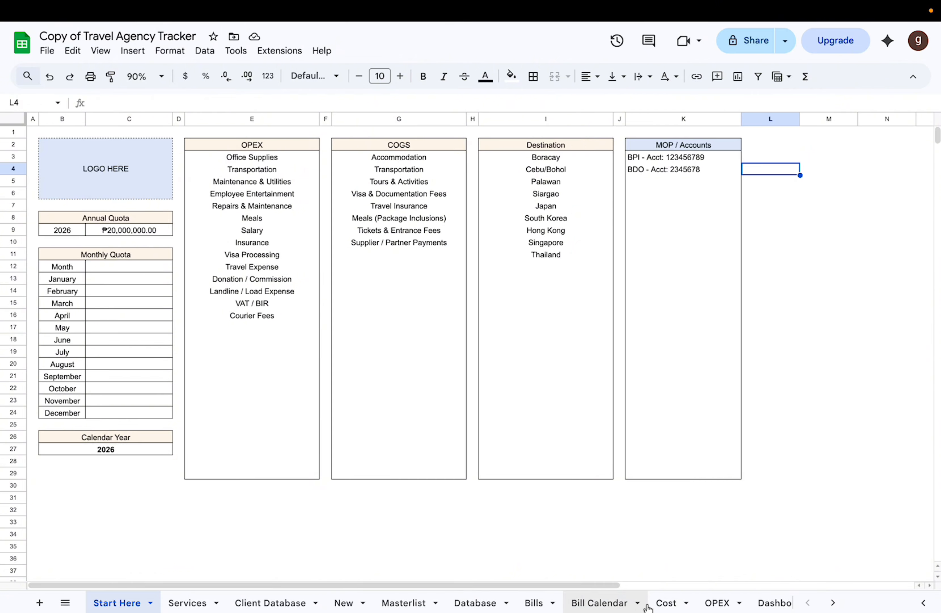
{"action": "scroll", "coordinate": [742, 606], "scroll_direction": "right", "scroll_amount": 1}
{"action": "left_click", "coordinate": [744, 605]}
{"action": "scroll", "coordinate": [593, 388], "scroll_direction": "down", "scroll_amount": 3}
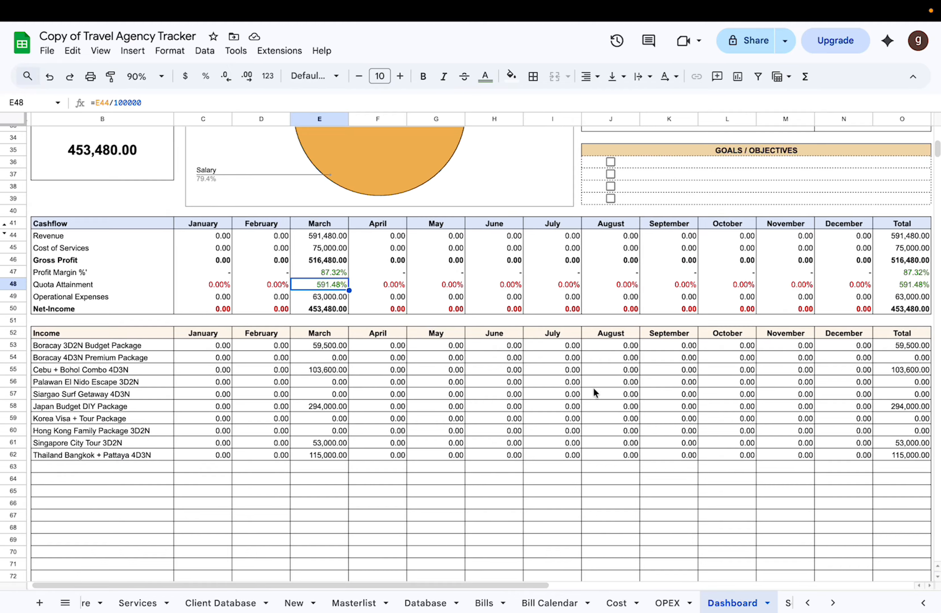
Step: Inspect the March Operational Expenses and Net-Income formulas in the Cashflow table
{"action": "left_click", "coordinate": [324, 230]}
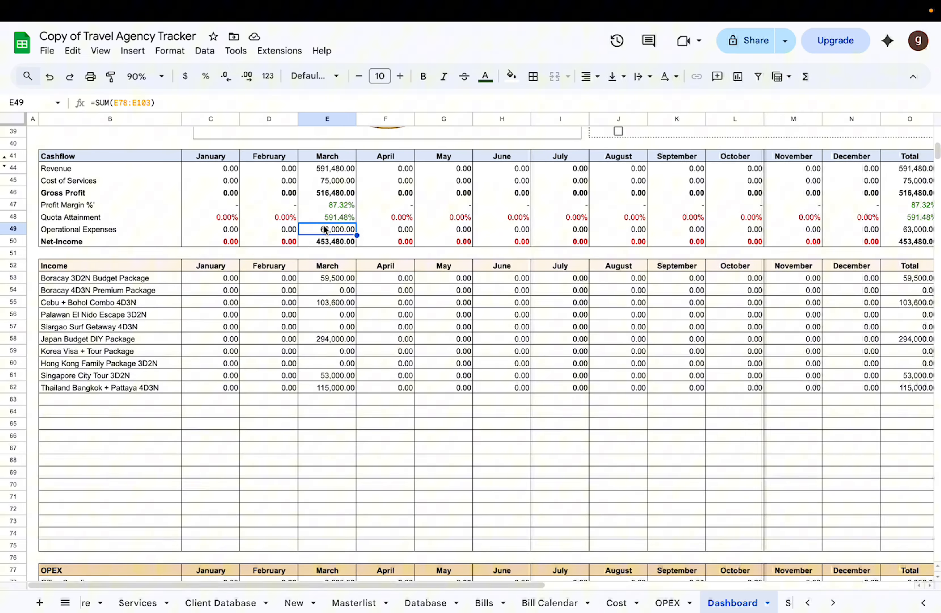
{"action": "left_click", "coordinate": [325, 242]}
{"action": "scroll", "coordinate": [325, 242], "scroll_direction": "up", "scroll_amount": 1}
{"action": "scroll", "coordinate": [325, 242], "scroll_direction": "down", "scroll_amount": 2}
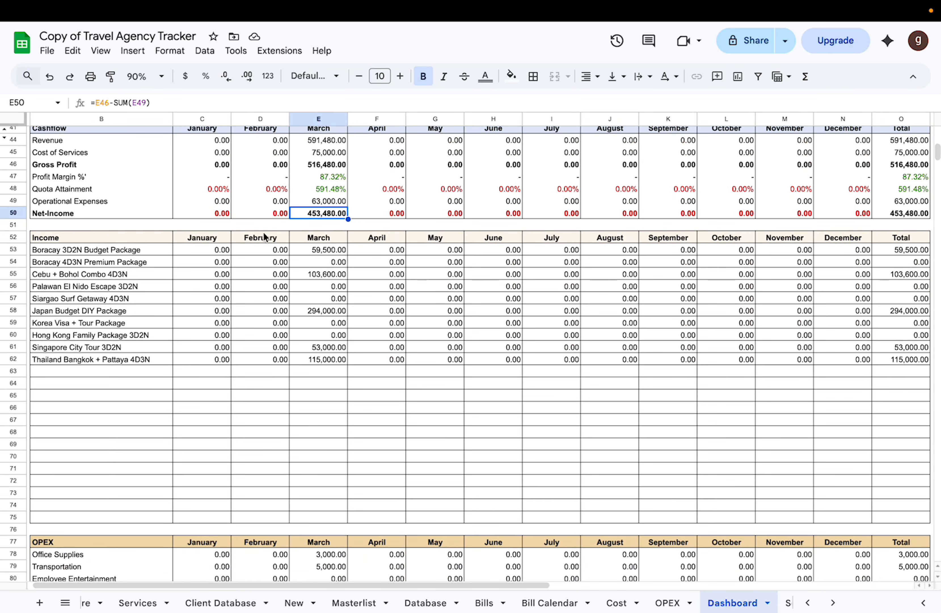
Step: Examine the Income table's package names and the January and Total formulas for Boracay 3D2N Budget Package
{"action": "left_click", "coordinate": [135, 238]}
{"action": "left_click", "coordinate": [136, 259]}
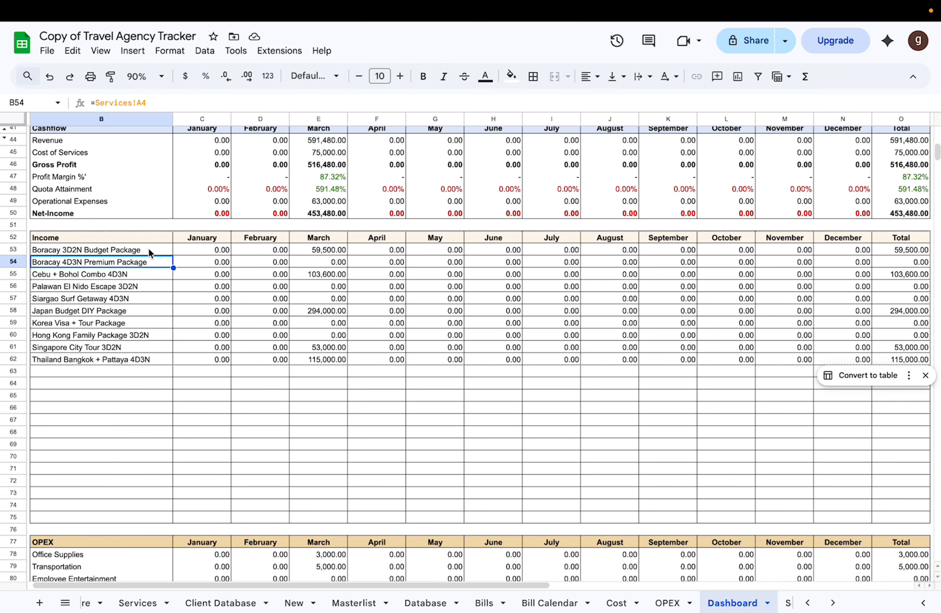
{"action": "left_click", "coordinate": [148, 249]}
{"action": "left_click", "coordinate": [217, 248]}
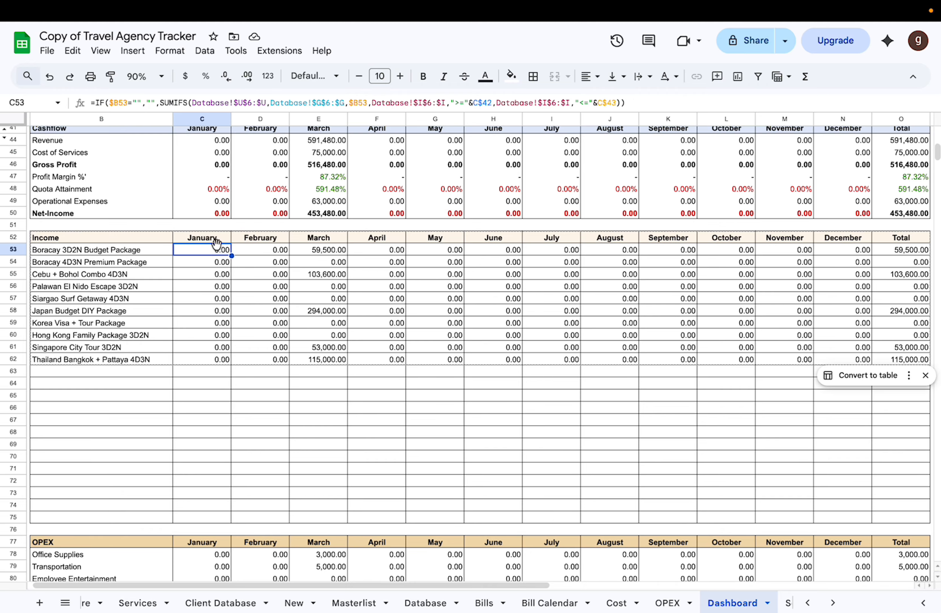
{"action": "scroll", "coordinate": [288, 270], "scroll_direction": "right", "scroll_amount": 1}
{"action": "left_click", "coordinate": [870, 247]}
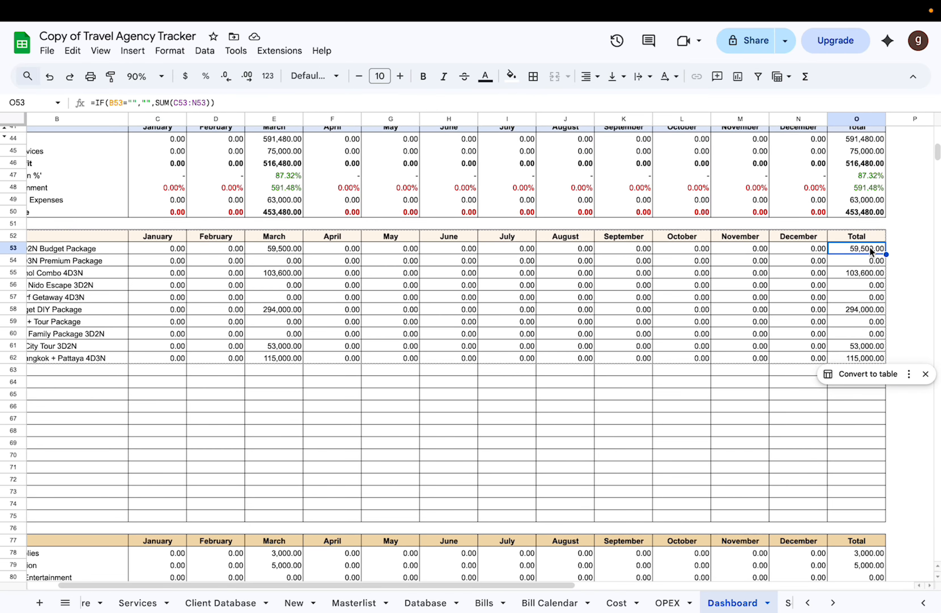
Step: Add a bottom border to cells C103:O103 at the end of the Dashboard's OPEX table
{"action": "scroll", "coordinate": [779, 517], "scroll_direction": "down", "scroll_amount": 5}
{"action": "scroll", "coordinate": [773, 525], "scroll_direction": "left", "scroll_amount": 1}
{"action": "scroll", "coordinate": [773, 525], "scroll_direction": "down", "scroll_amount": 5}
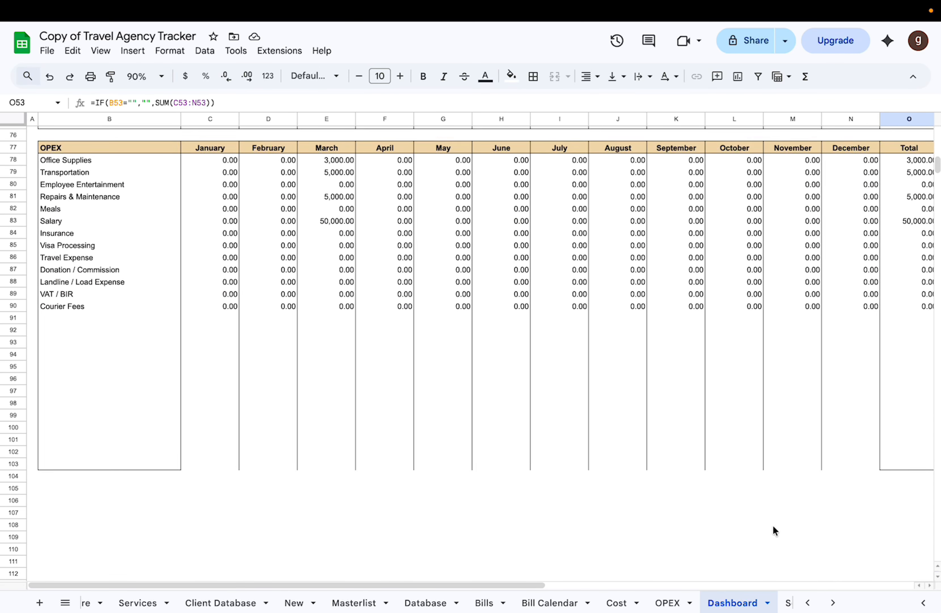
{"action": "scroll", "coordinate": [773, 525], "scroll_direction": "right", "scroll_amount": 1}
{"action": "left_click", "coordinate": [198, 481]}
{"action": "scroll", "coordinate": [470, 467], "scroll_direction": "right", "scroll_amount": 3}
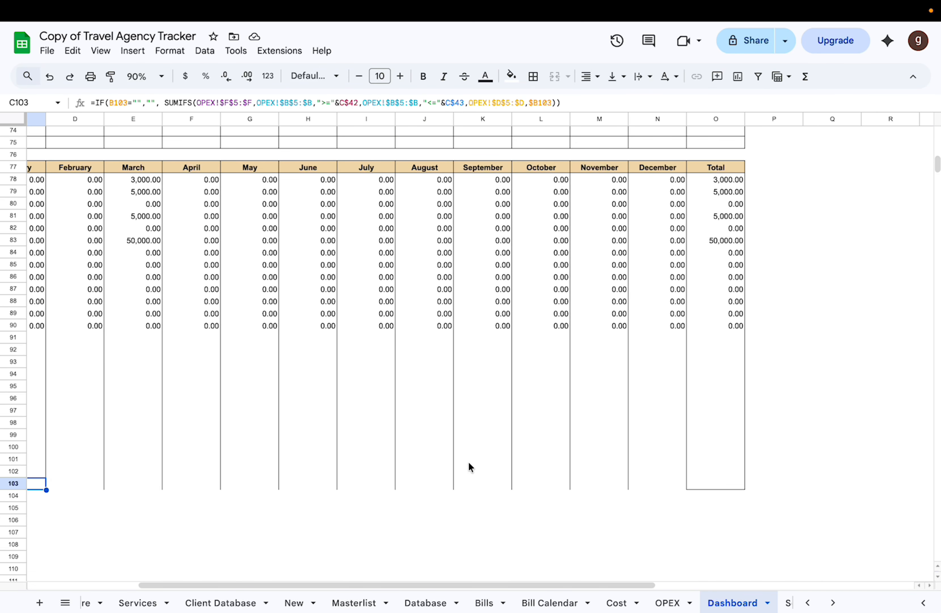
{"action": "left_click", "coordinate": [734, 489], "text": "shift"}
{"action": "left_click", "coordinate": [533, 76]}
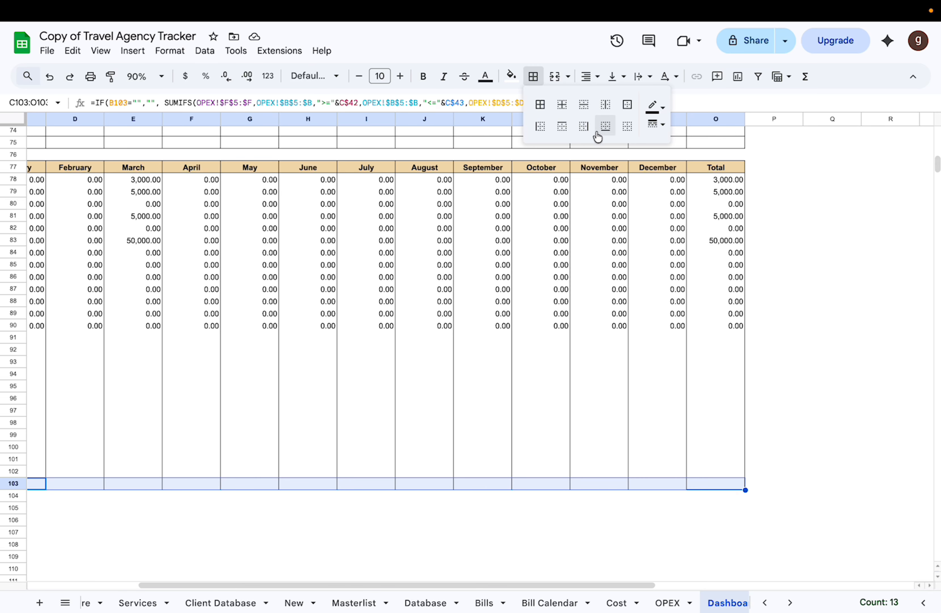
{"action": "left_click", "coordinate": [604, 127]}
{"action": "scroll", "coordinate": [362, 329], "scroll_direction": "left", "scroll_amount": 3}
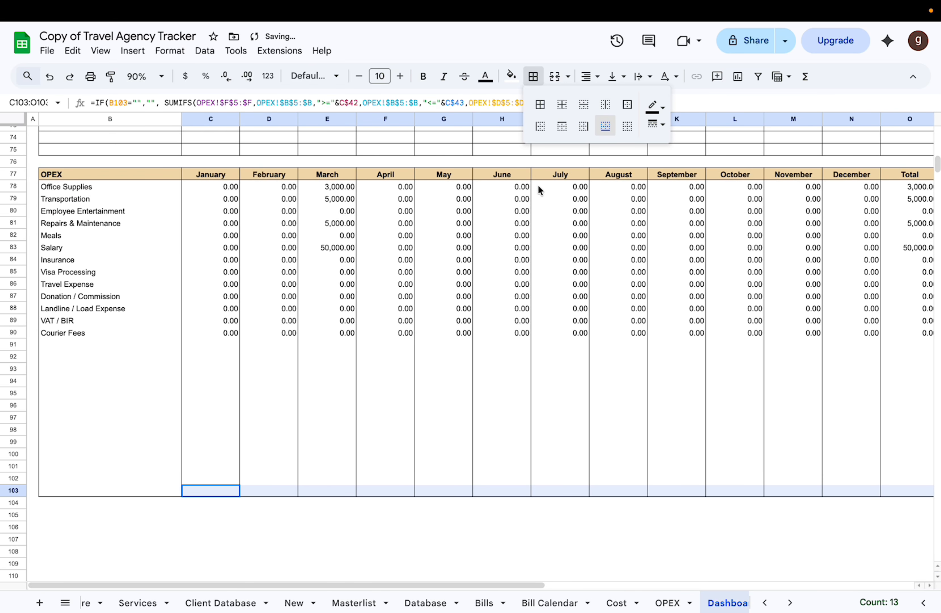
Step: Review the charts at the top of the Dashboard and open the Event Calendar sheet for January
{"action": "scroll", "coordinate": [561, 204], "scroll_direction": "up", "scroll_amount": 10}
{"action": "scroll", "coordinate": [560, 200], "scroll_direction": "up", "scroll_amount": 15}
{"action": "scroll", "coordinate": [552, 227], "scroll_direction": "right", "scroll_amount": 2}
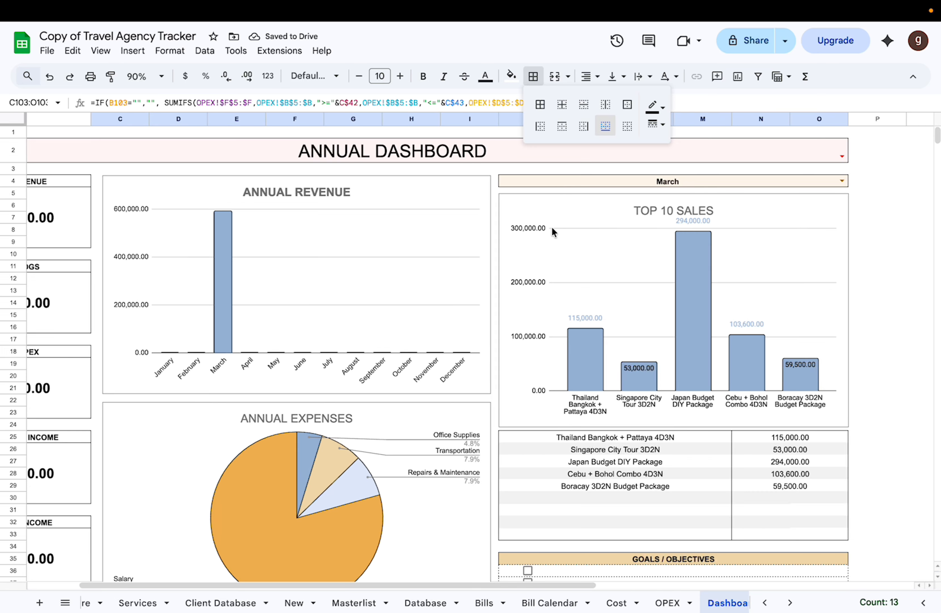
{"action": "scroll", "coordinate": [661, 602], "scroll_direction": "right", "scroll_amount": 5}
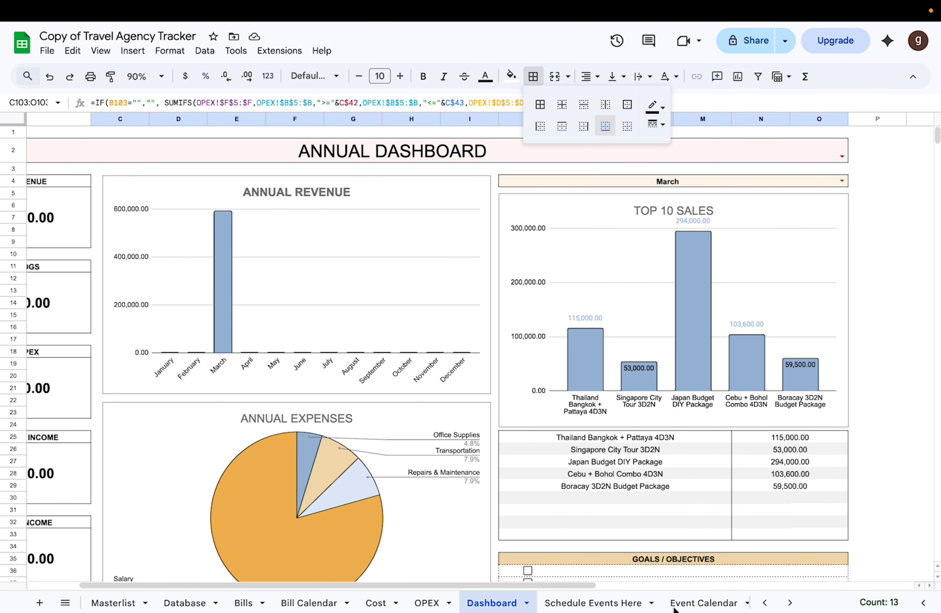
{"action": "left_click", "coordinate": [605, 603]}
{"action": "left_click", "coordinate": [714, 601]}
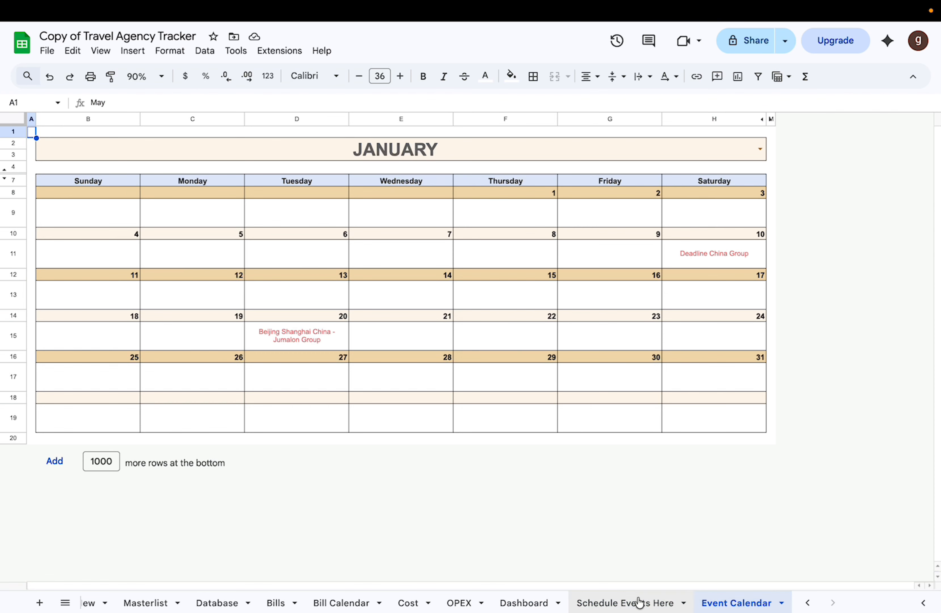
Step: Examine the event names, dates and empty entry rows on the Schedule Events Here sheet
{"action": "left_click", "coordinate": [637, 602]}
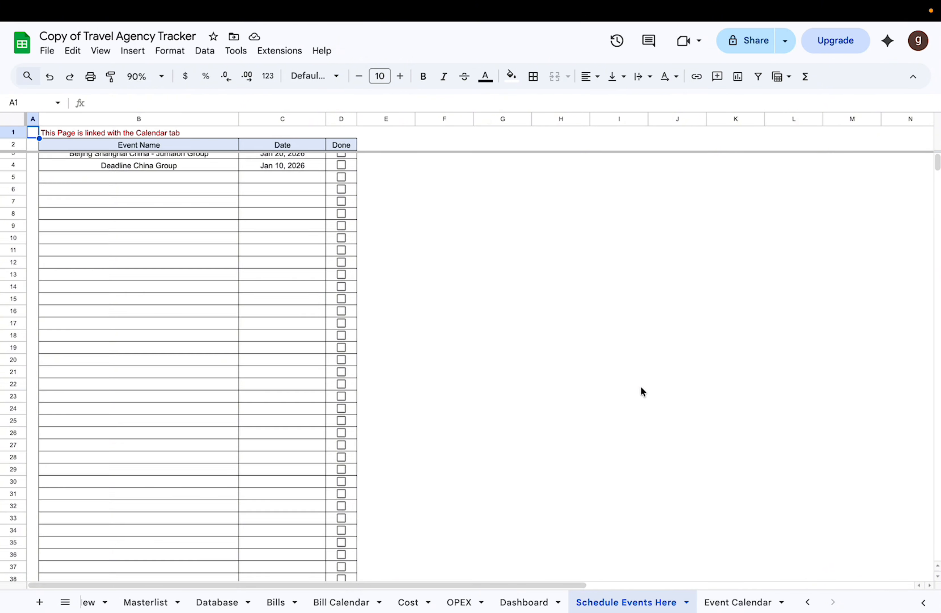
{"action": "left_click", "coordinate": [118, 184]}
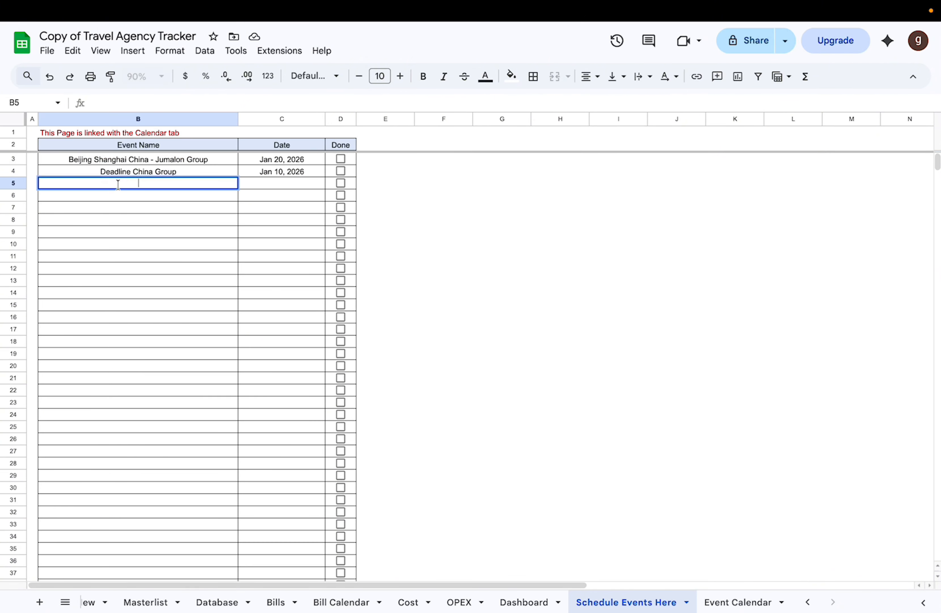
{"action": "left_click", "coordinate": [156, 208]}
{"action": "left_click", "coordinate": [179, 185]}
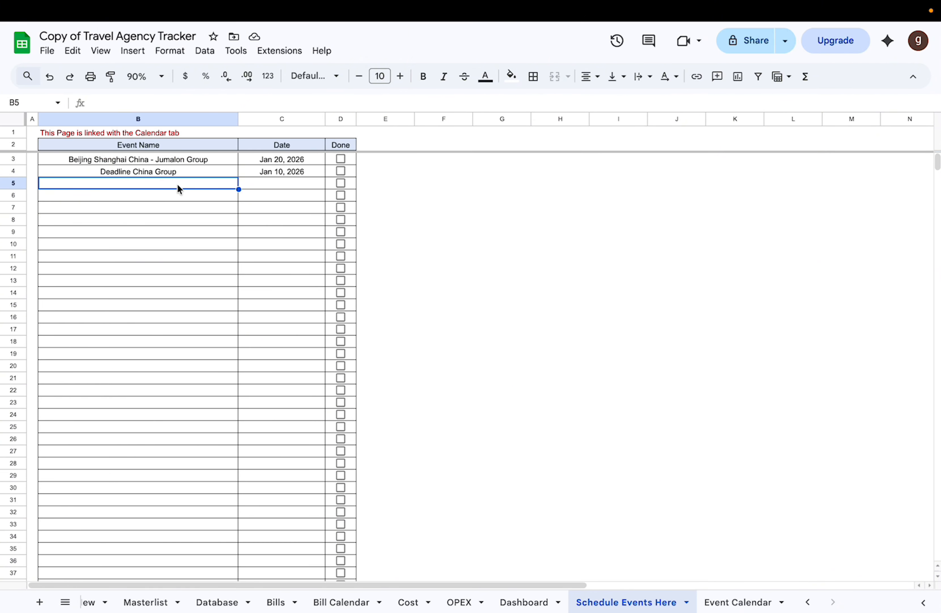
{"action": "left_click", "coordinate": [169, 194]}
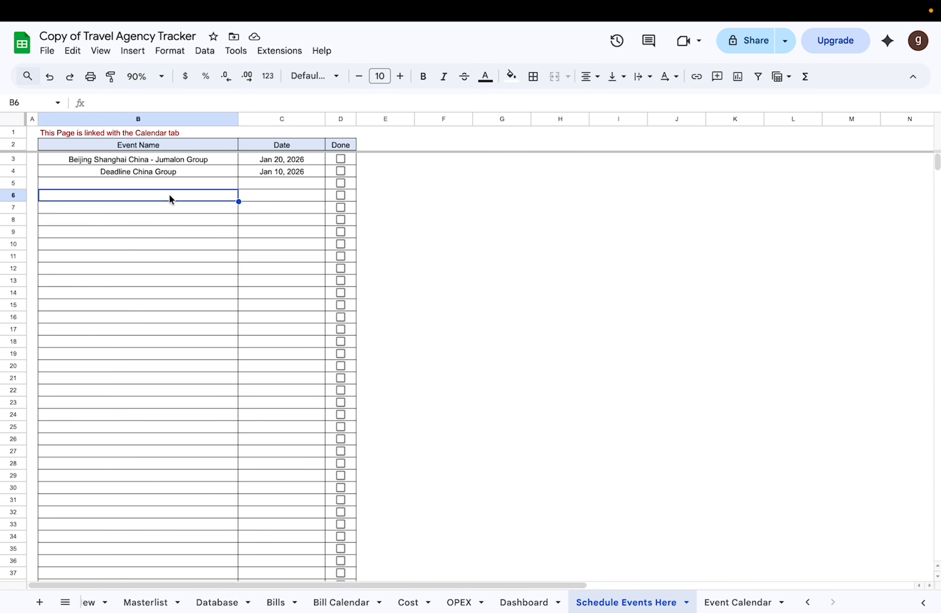
{"action": "left_click", "coordinate": [144, 160]}
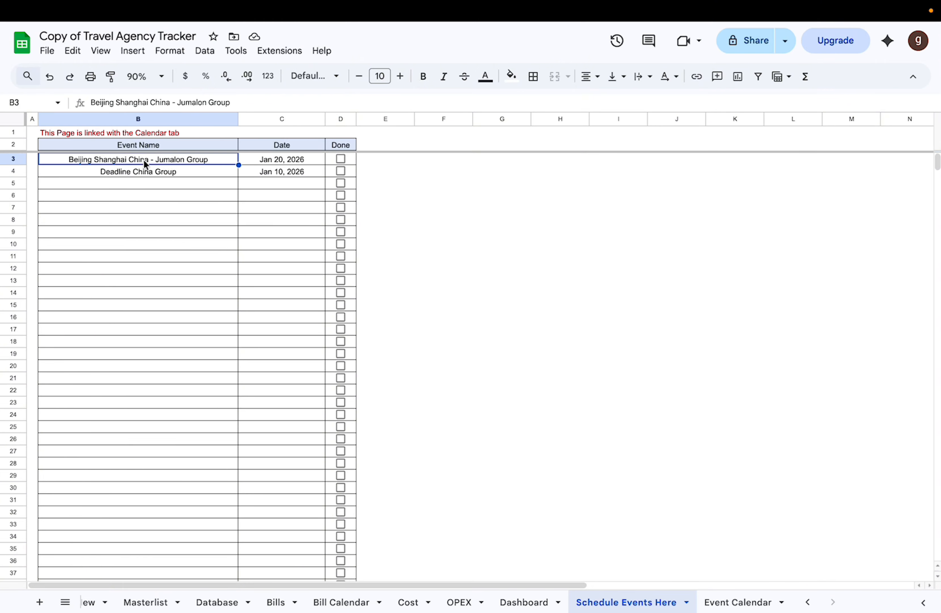
{"action": "left_click", "coordinate": [132, 187]}
{"action": "left_click", "coordinate": [150, 163]}
{"action": "scroll", "coordinate": [151, 239], "scroll_direction": "down", "scroll_amount": 3}
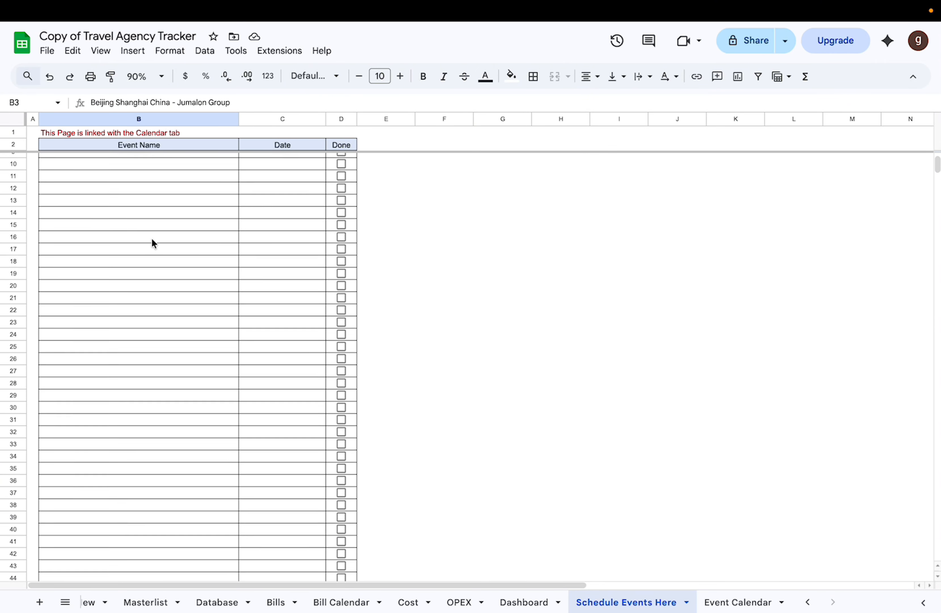
{"action": "scroll", "coordinate": [152, 240], "scroll_direction": "up", "scroll_amount": 2}
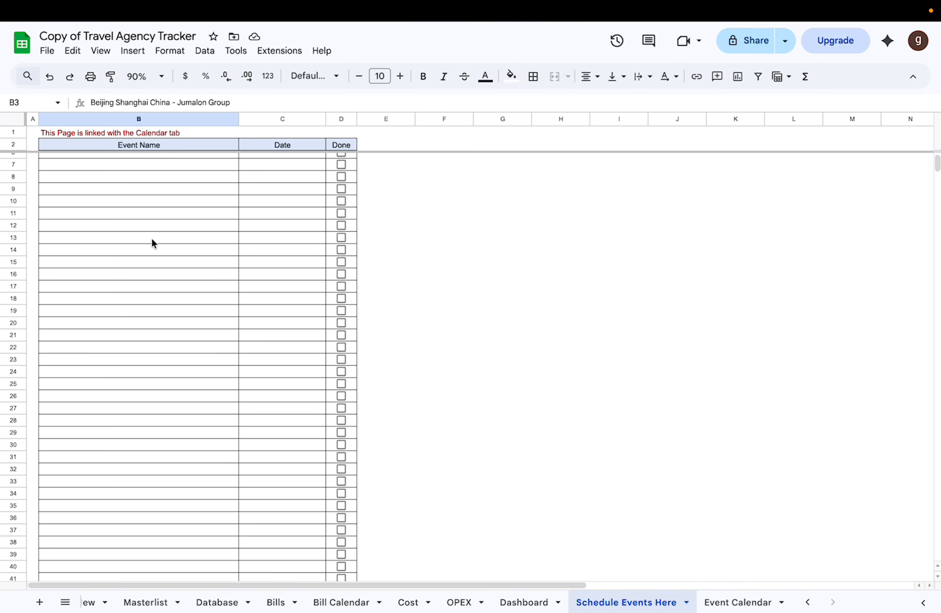
{"action": "left_click", "coordinate": [165, 164]}
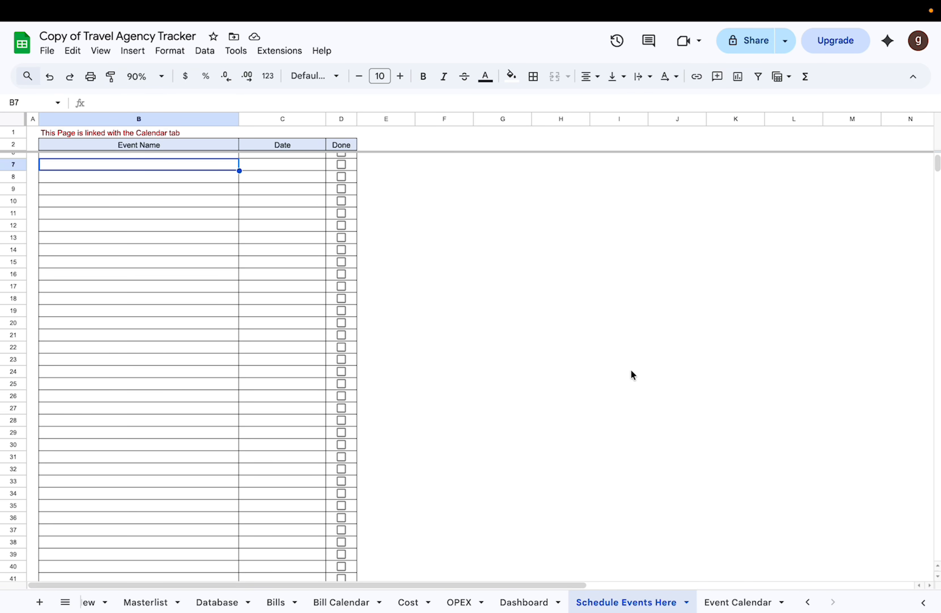
Step: Check the scheduled events in the January Event Calendar and return to the Schedule Events Here sheet
{"action": "left_click", "coordinate": [727, 595]}
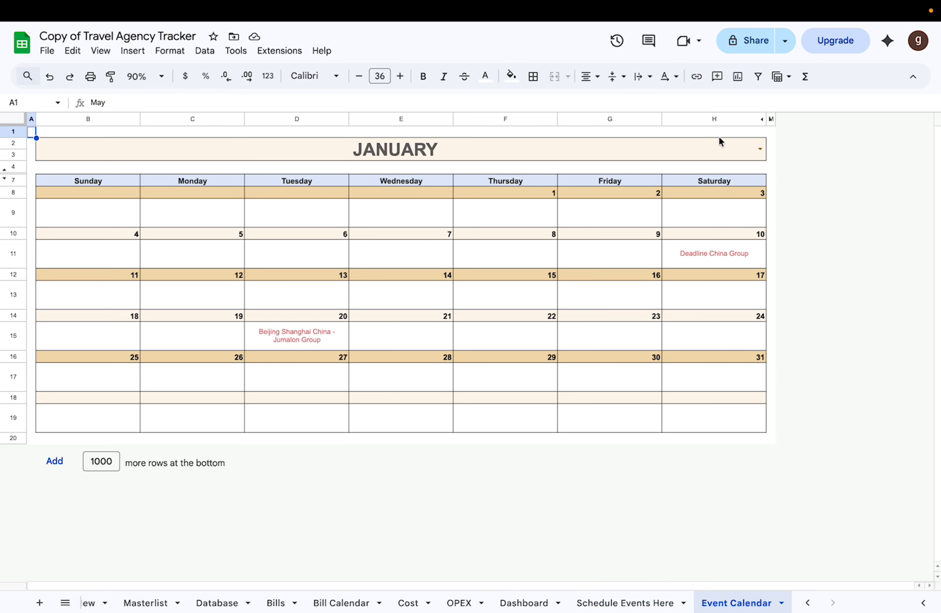
{"action": "left_click", "coordinate": [671, 430]}
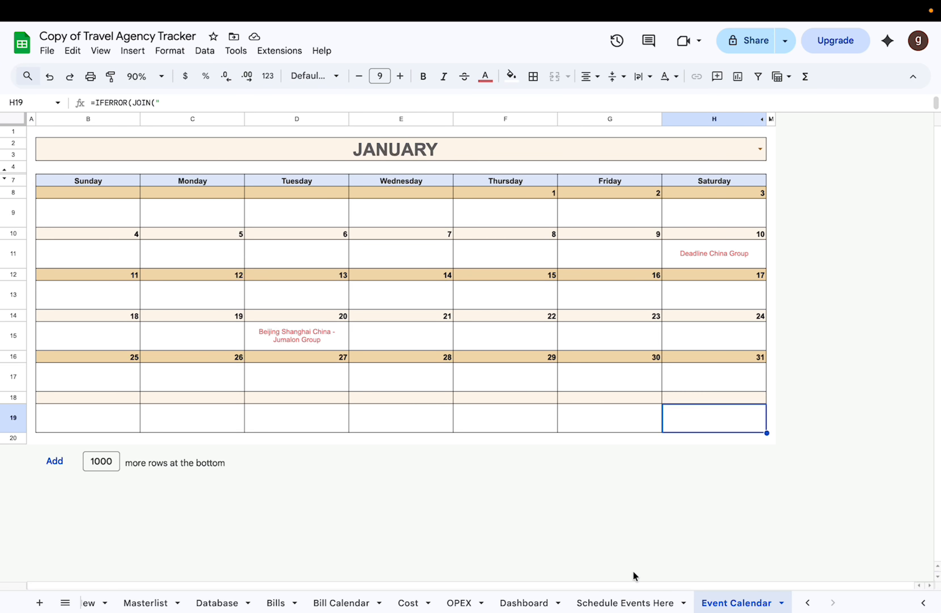
{"action": "left_click", "coordinate": [631, 603]}
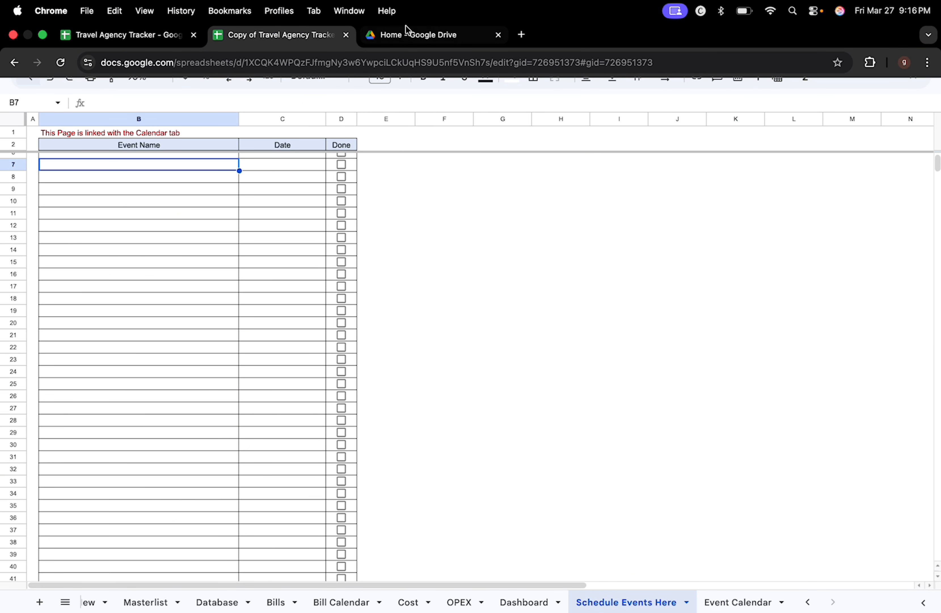
{"action": "scroll", "coordinate": [470, 603], "scroll_direction": "left", "scroll_amount": 5}
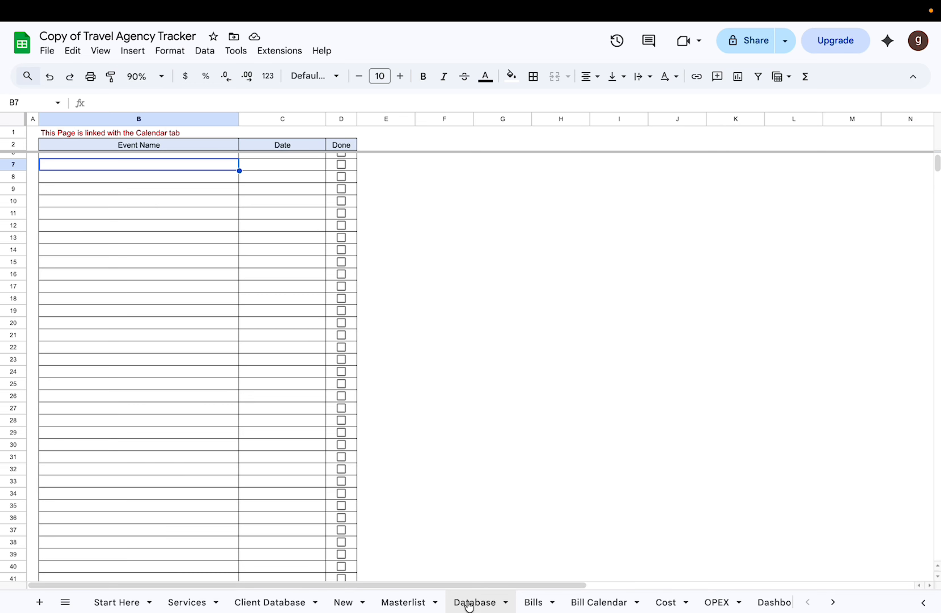